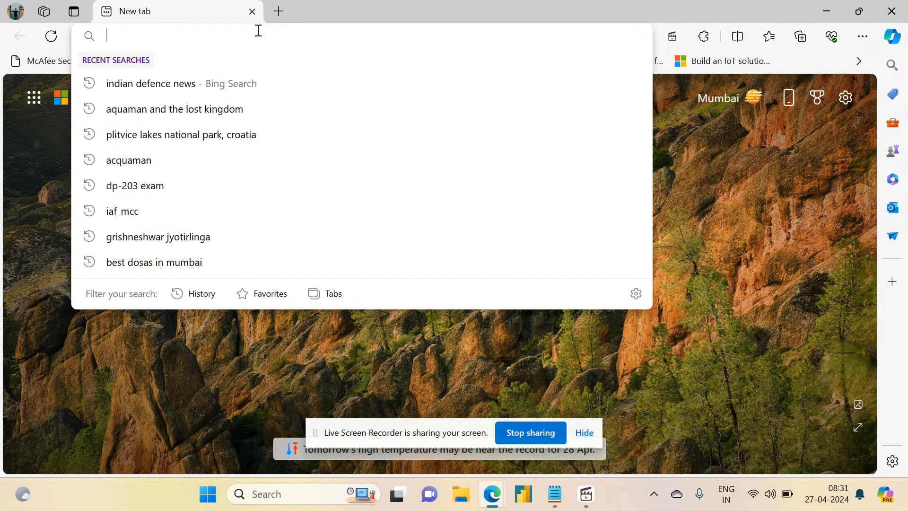
- Open portal.azure.com and sign in with the signed-in personal Outlook account, hiding the screen-sharing notice
type("portal.azure.com")
key("Return")
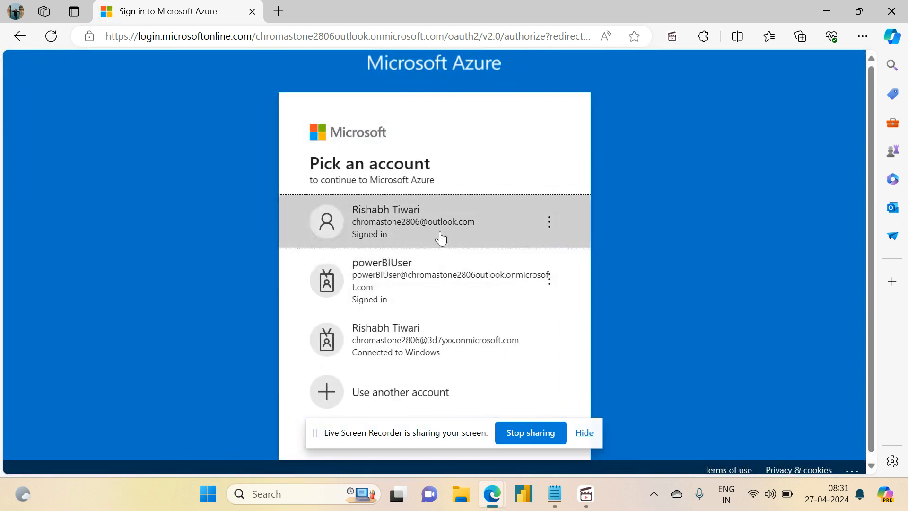
left_click(444, 228)
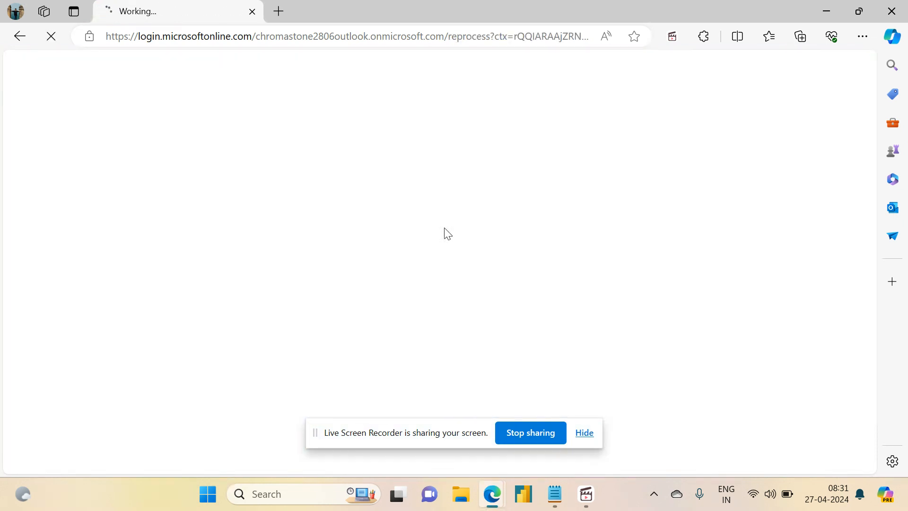
left_click(590, 434)
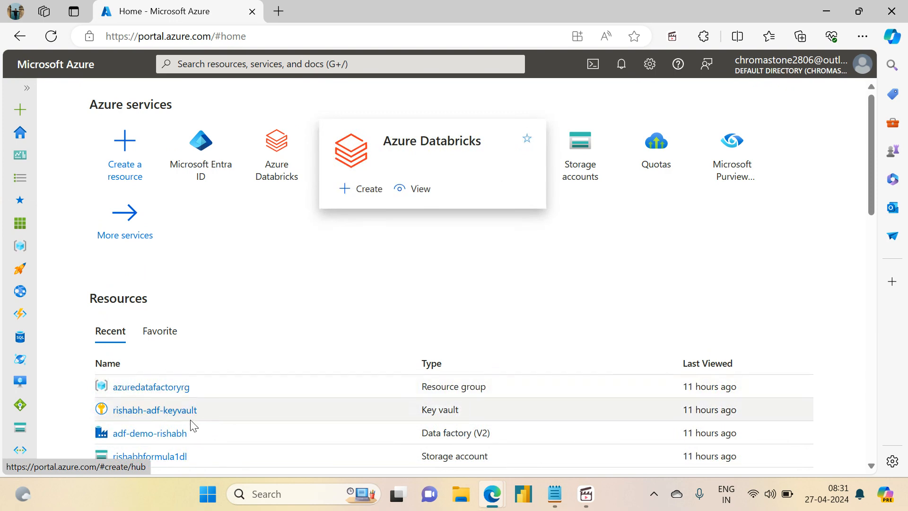
- Open the recent demo data factory resource and launch its Azure Data Factory Studio in the authoring view
left_click(146, 433)
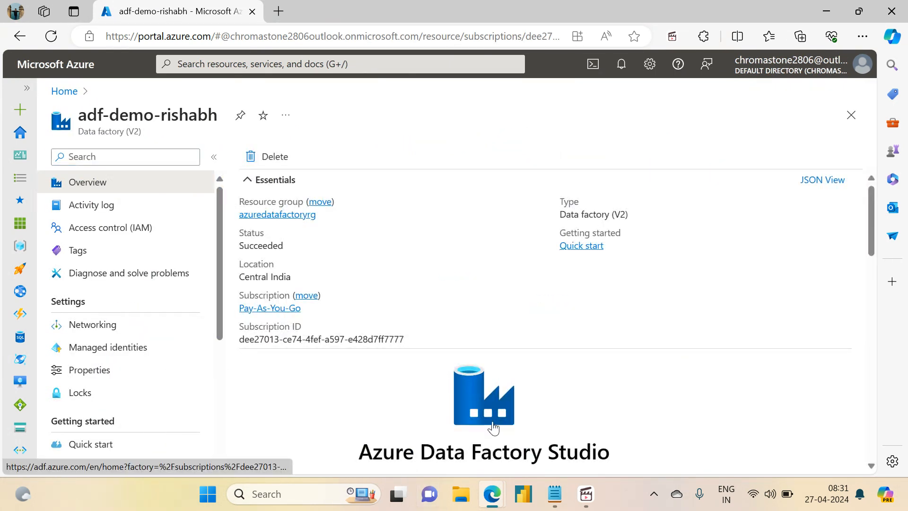
left_click(494, 427)
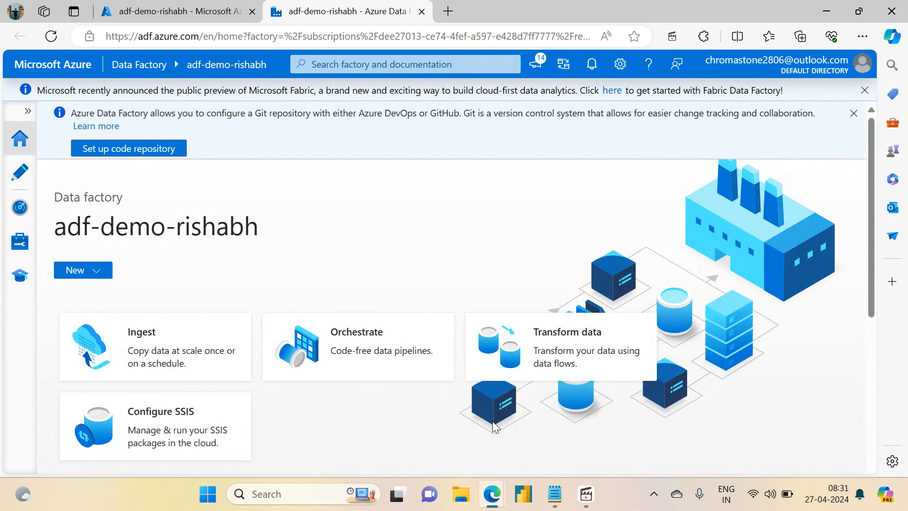
left_click(22, 173)
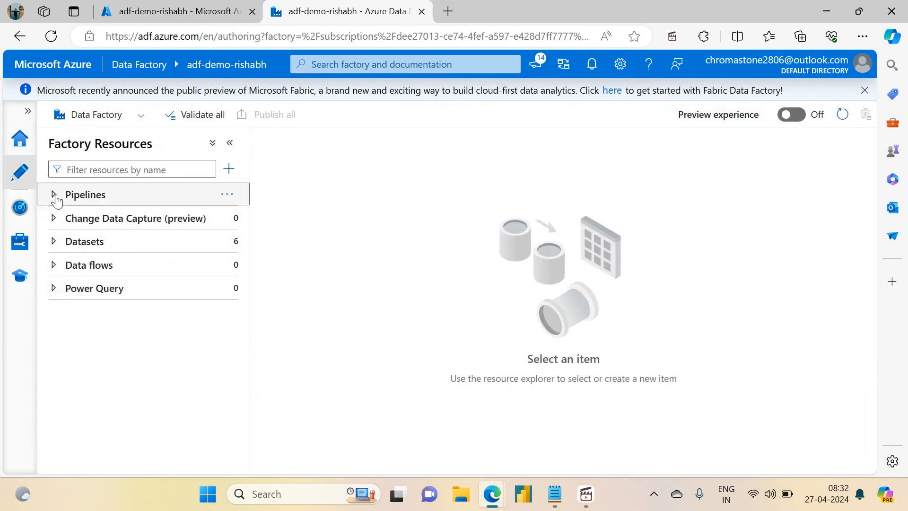
- Open milestone1_pipeline from the MileStone1 pipeline folder and bring its Copy Orders File activity fully into view
left_click(55, 195)
left_click_drag(245, 228, 258, 376)
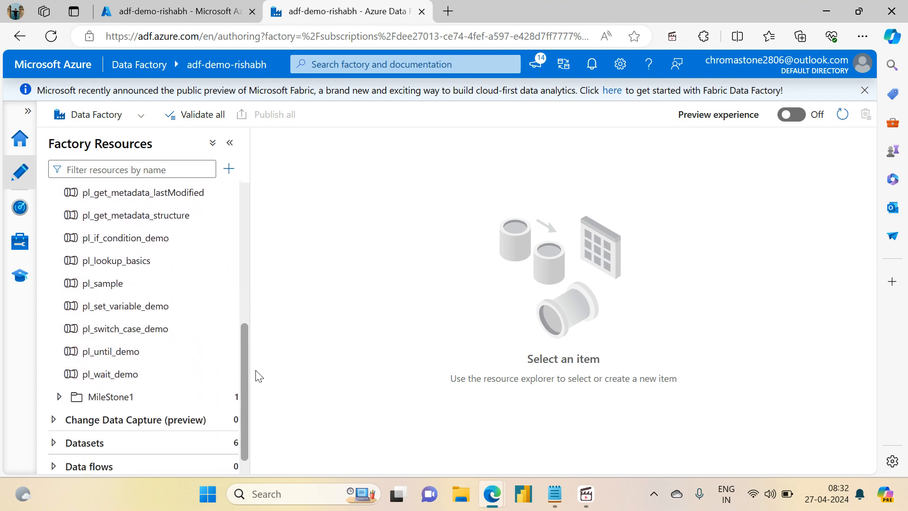
left_click(111, 394)
left_click(122, 413)
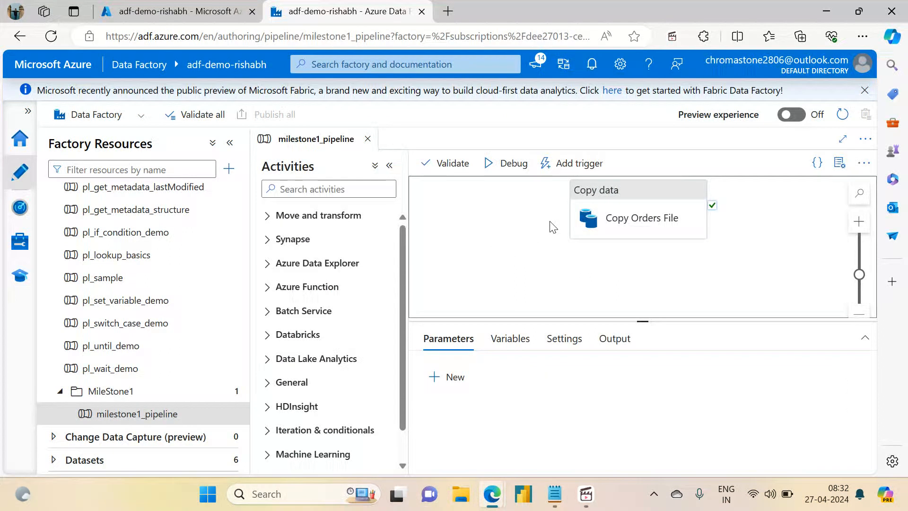
left_click_drag(551, 221, 559, 253)
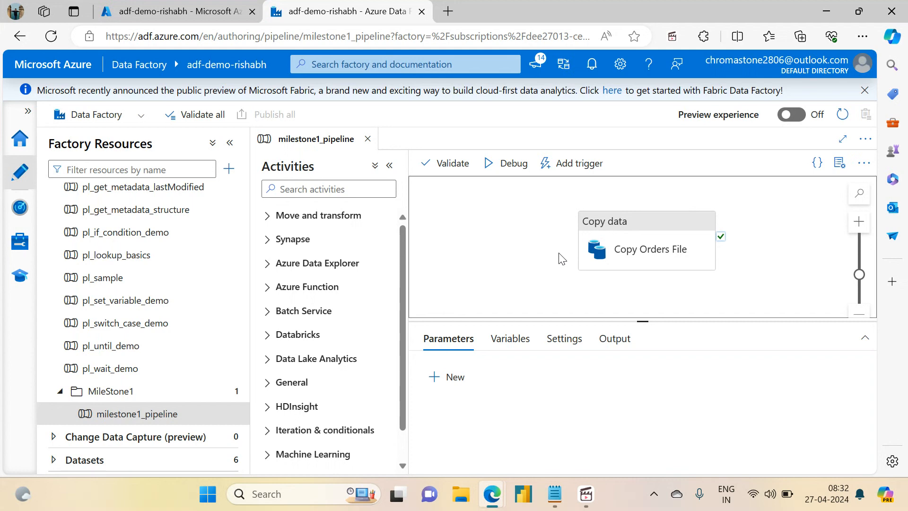
- Return to the Azure portal, open the azuredatafactoryrg resource group and begin creating a resource in it
left_click(231, 5)
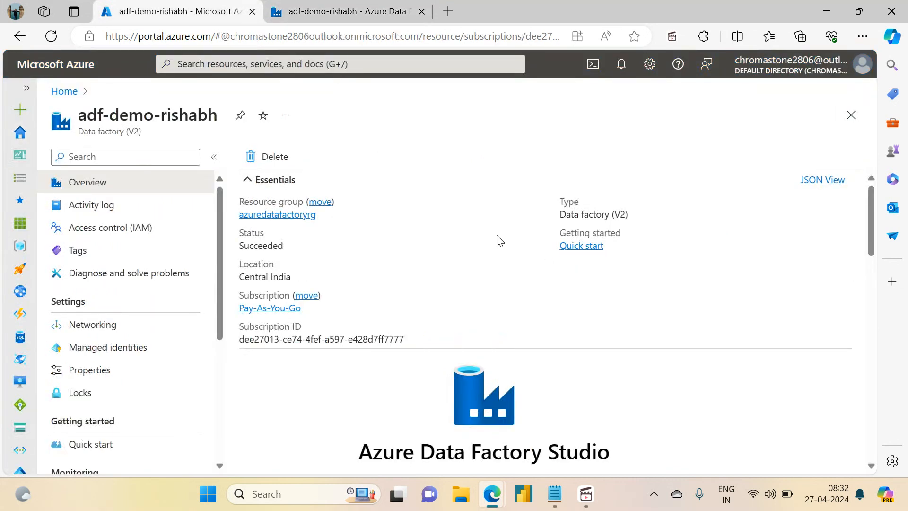
left_click(297, 216)
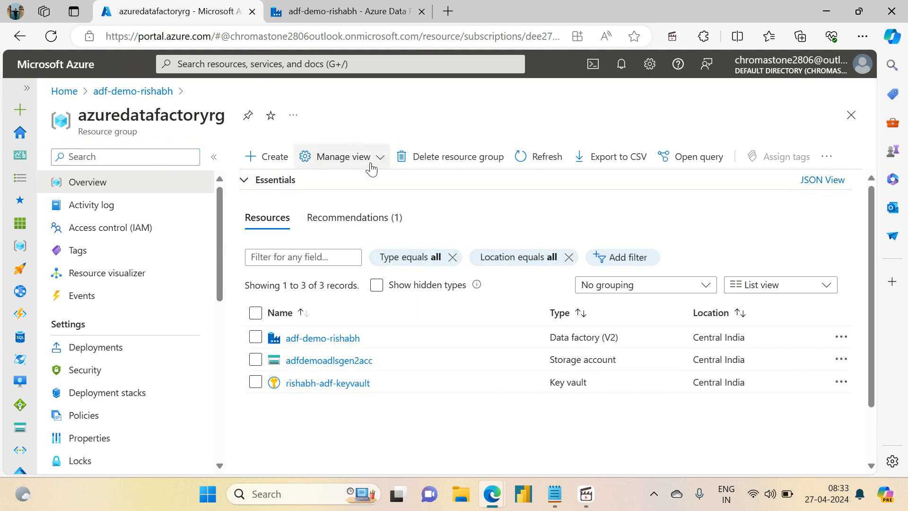
left_click(263, 165)
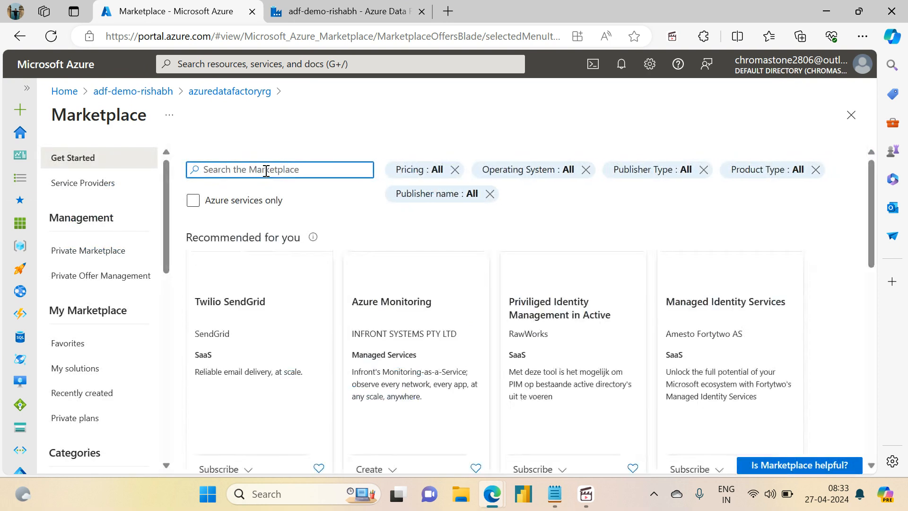
- Search the Marketplace for "virtual machine" and start creating Microsoft's Virtual machine offering
type("virtual")
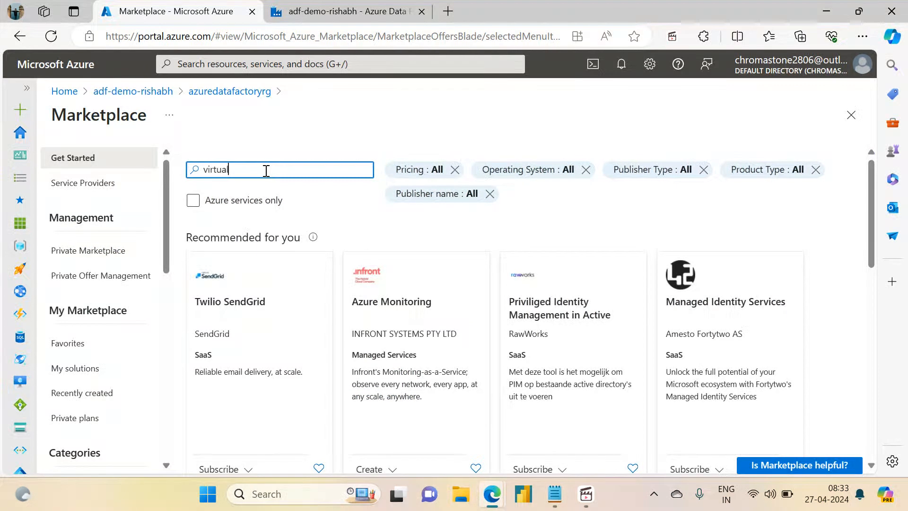
type(" machine")
key("Return")
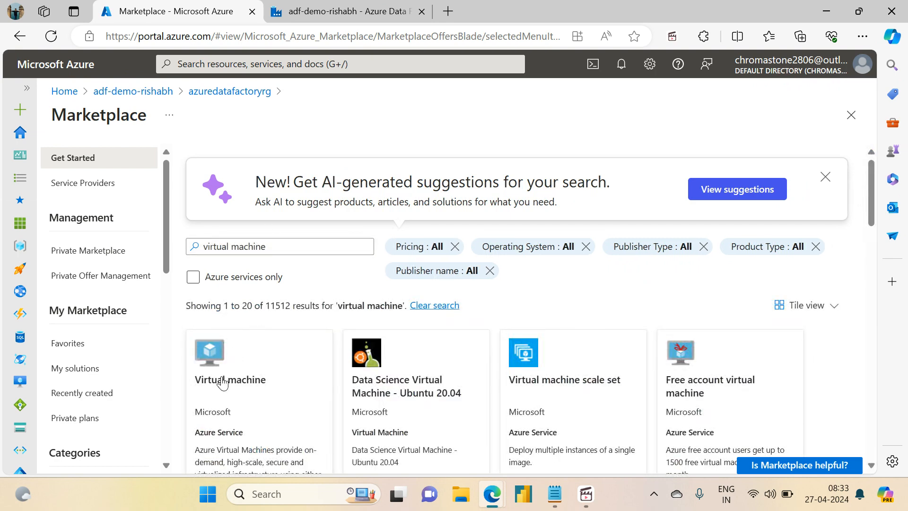
left_click(223, 382)
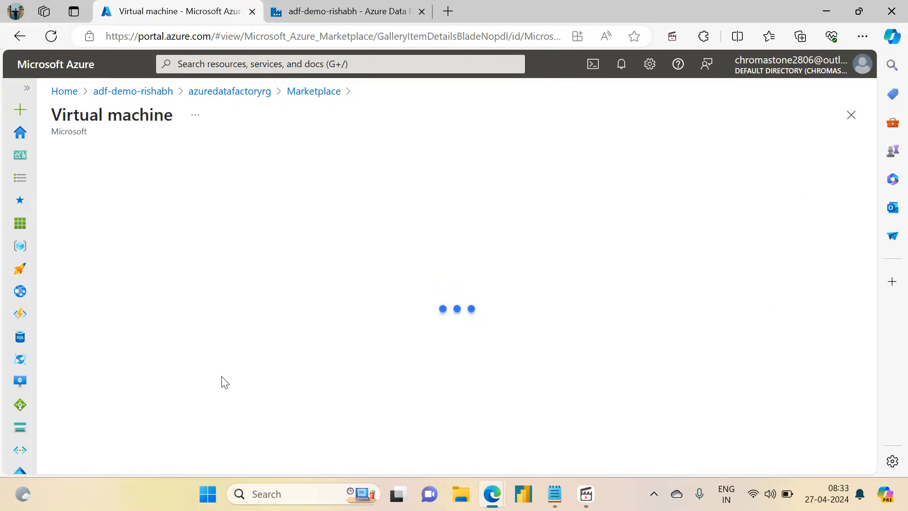
left_click(334, 263)
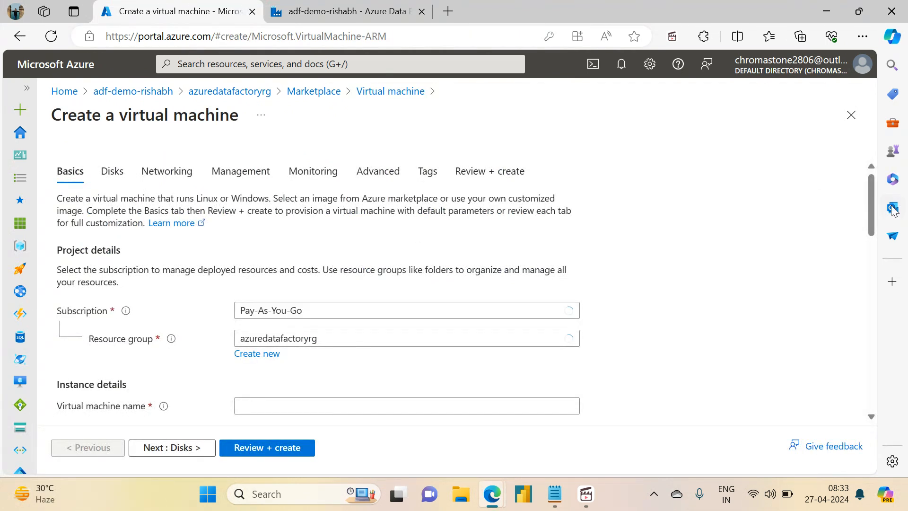
- Name the virtual machine project-vm and set its availability options to No infrastructure redundancy required
scroll(870, 222, "down", 5)
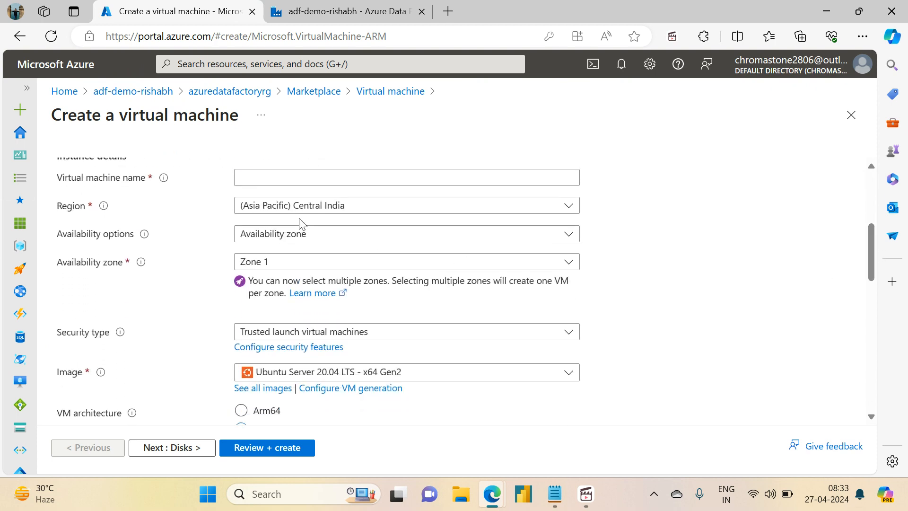
left_click(383, 180)
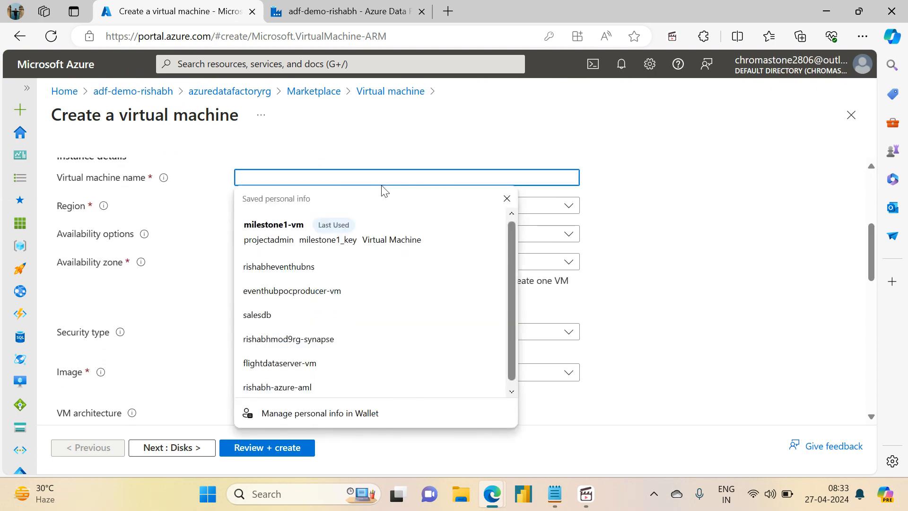
type("project-")
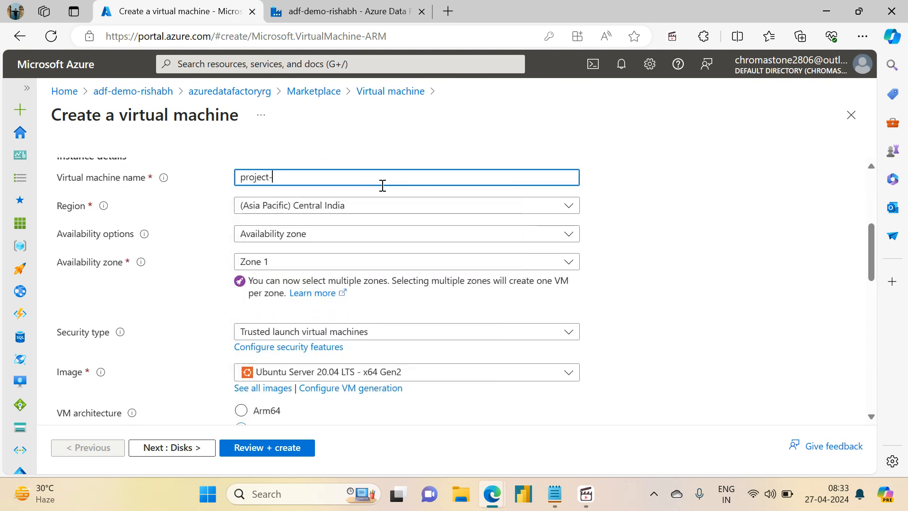
type("vm")
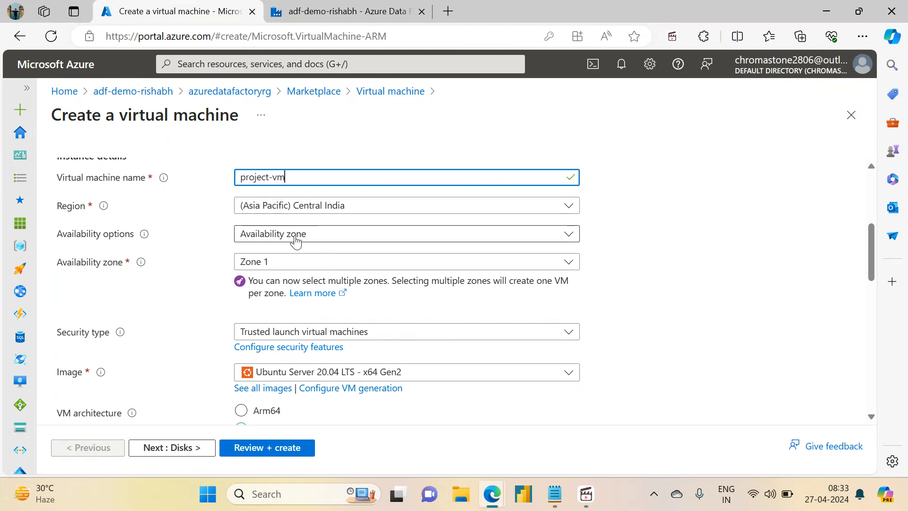
left_click(294, 234)
left_click(284, 254)
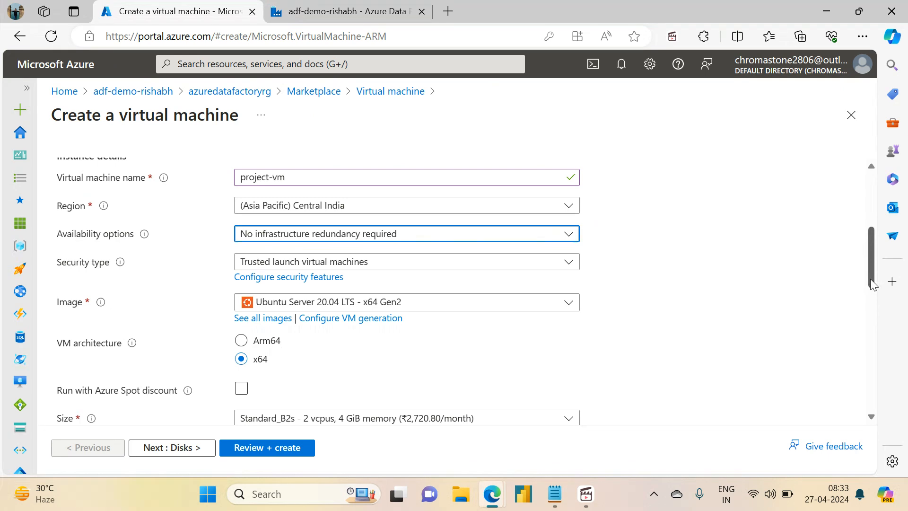
- Set the administrator account's authentication type to Password and its username to projectadmin
left_click_drag(875, 284, 882, 355)
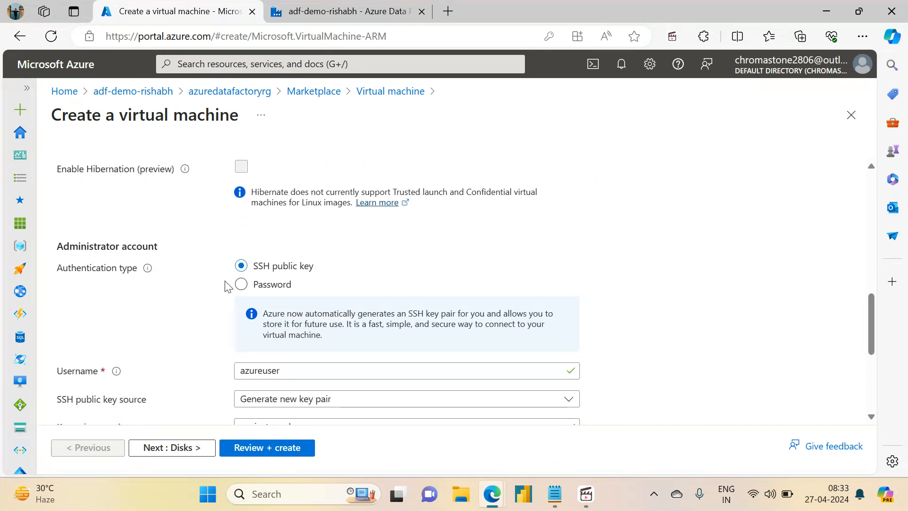
left_click(242, 284)
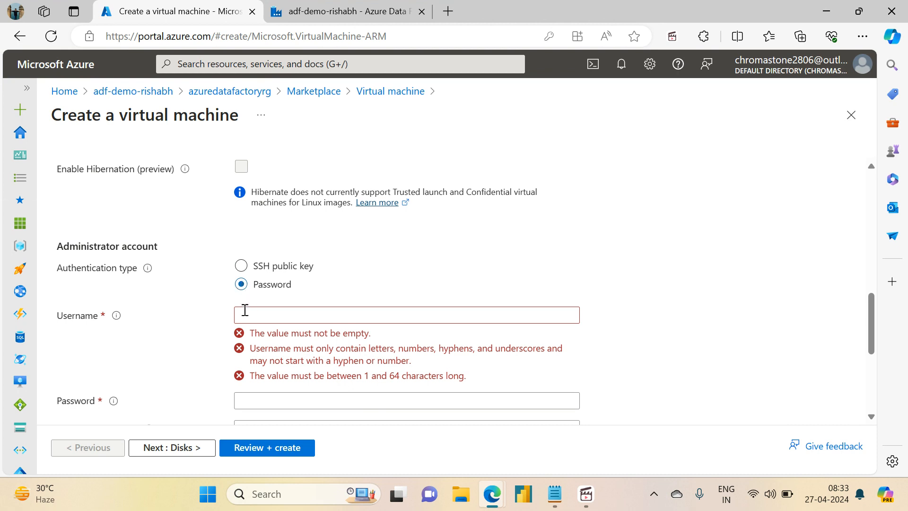
left_click(261, 317)
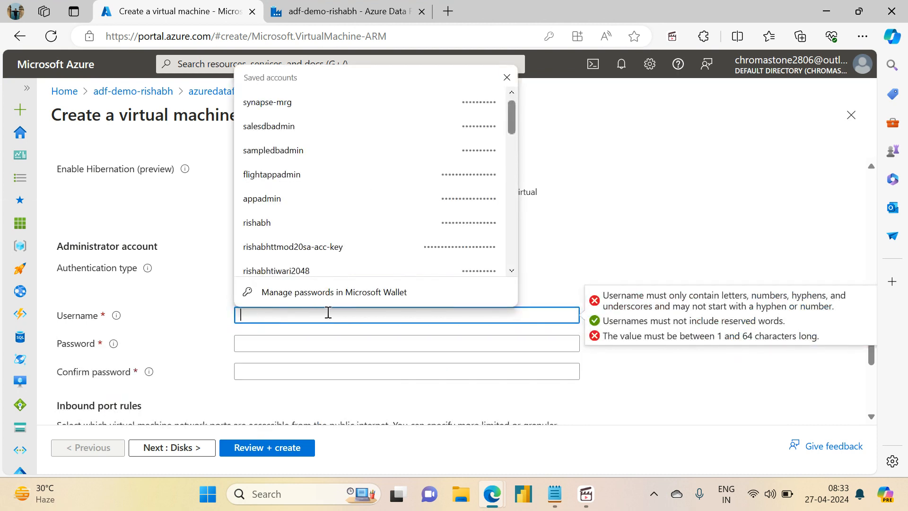
type("projectadmon")
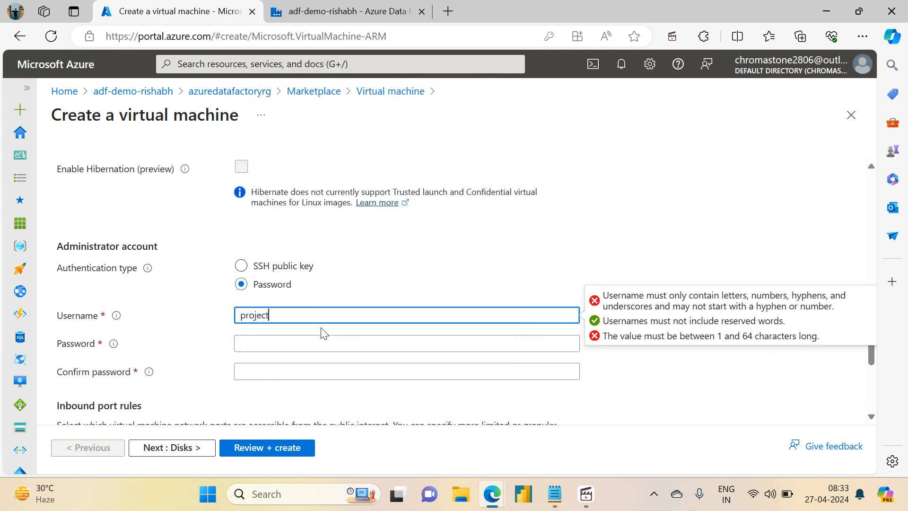
key("BackSpace")
key("BackSpace")
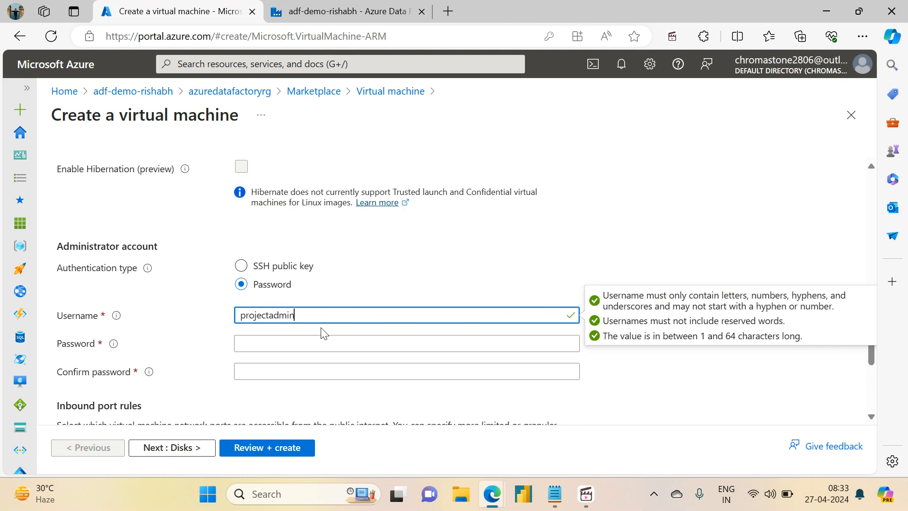
- Enter the administrator account's password and repeat it in the Confirm password field
key("Tab")
type("P")
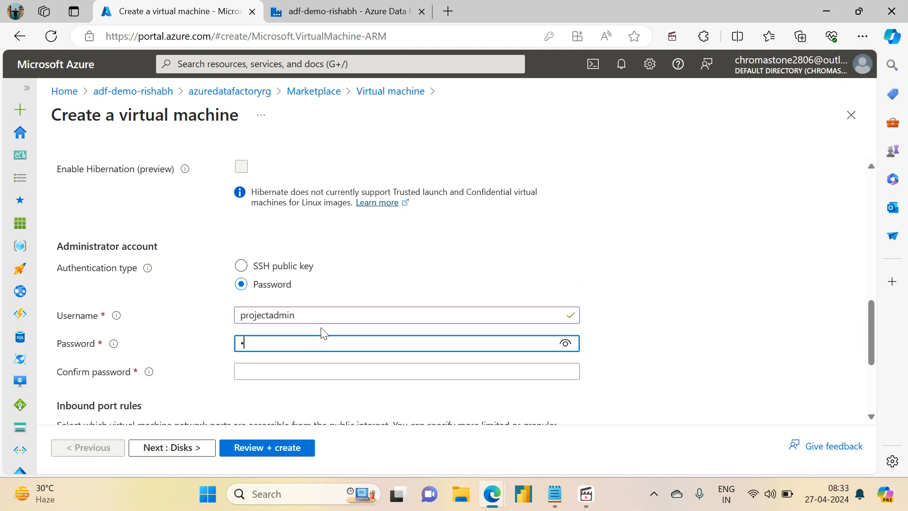
type("•••••••")
key("shift+Tab")
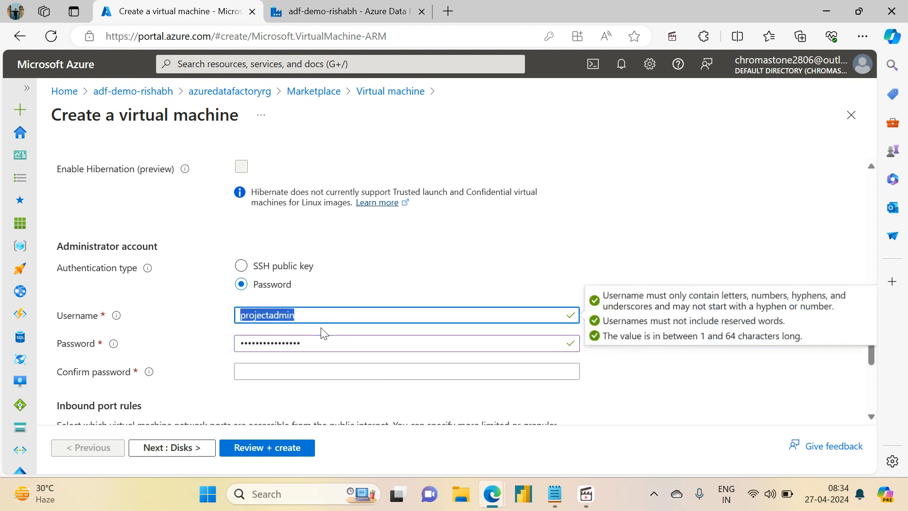
key("Tab")
key("Tab")
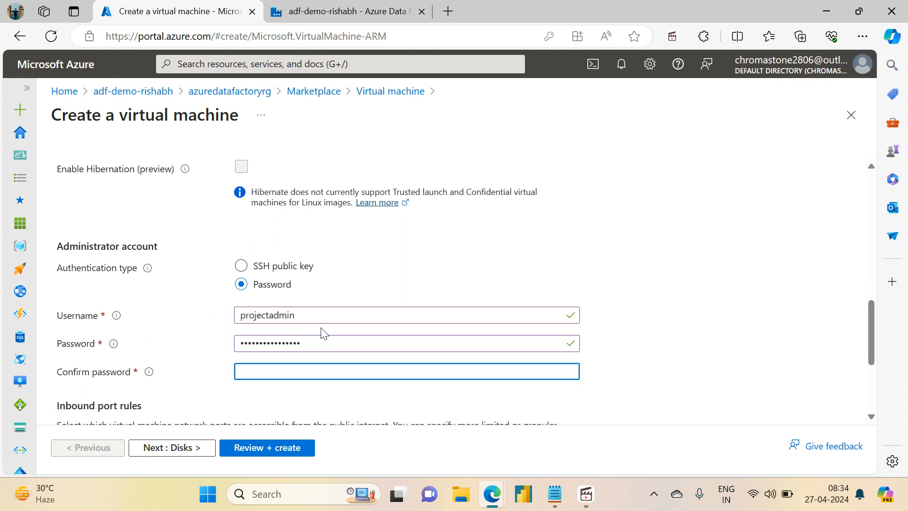
type("••••••••••")
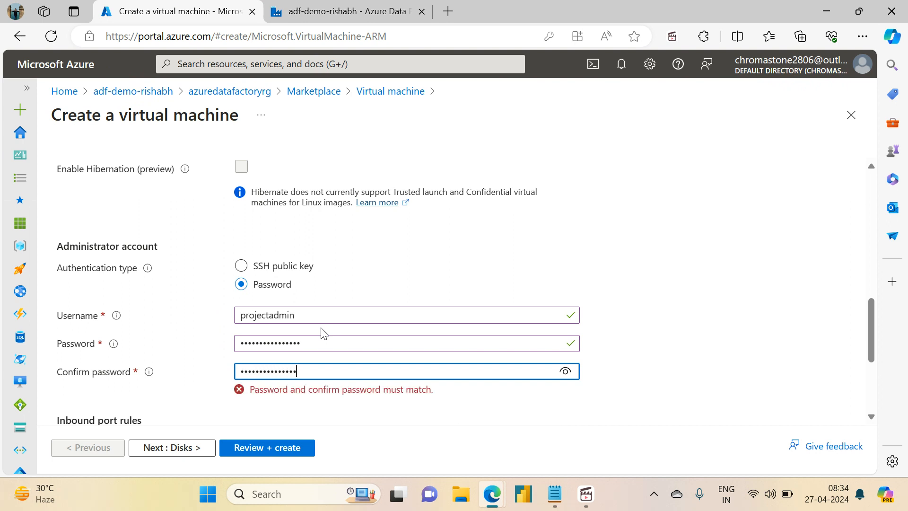
type("•")
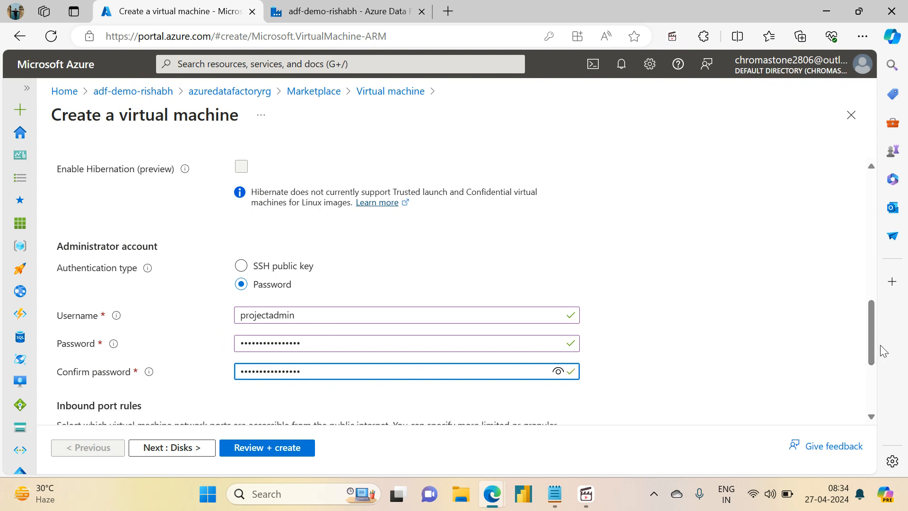
- Keep the default inbound port and disk settings and proceed to the final review of the virtual machine
scroll(872, 340, "down", 3)
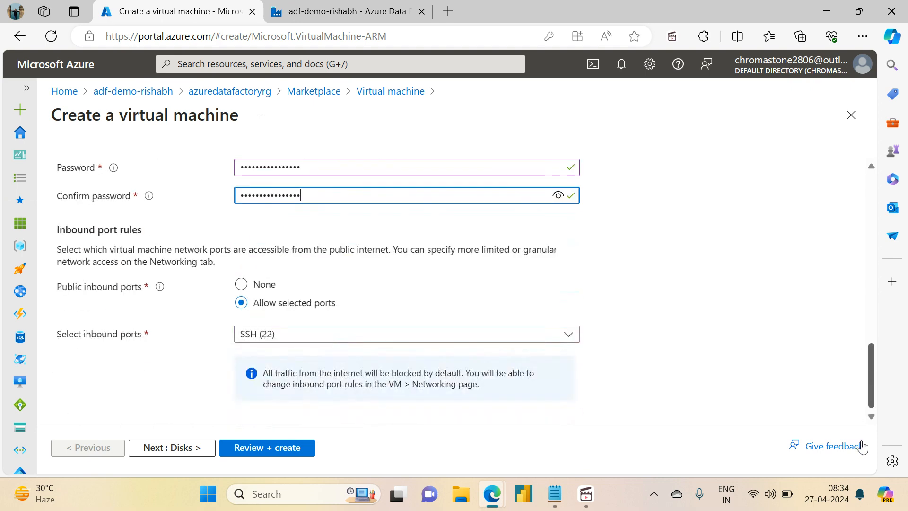
left_click(179, 450)
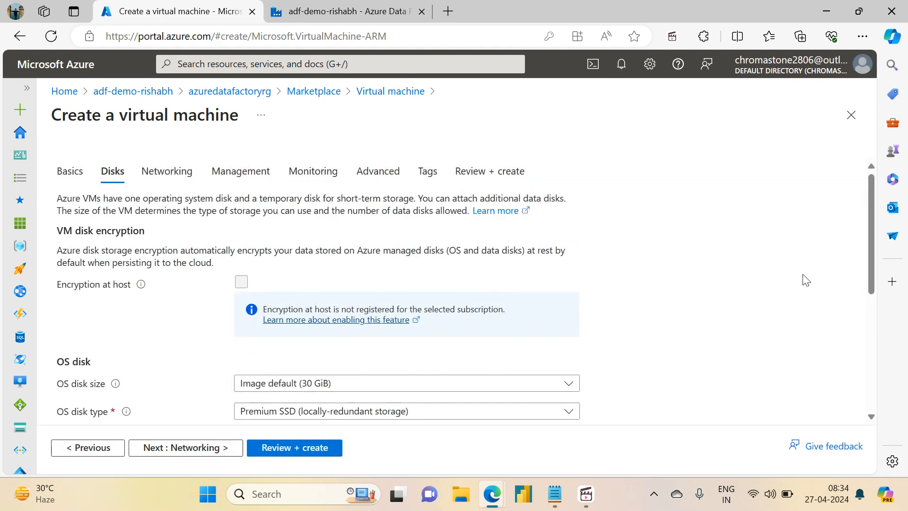
left_click_drag(873, 276, 870, 415)
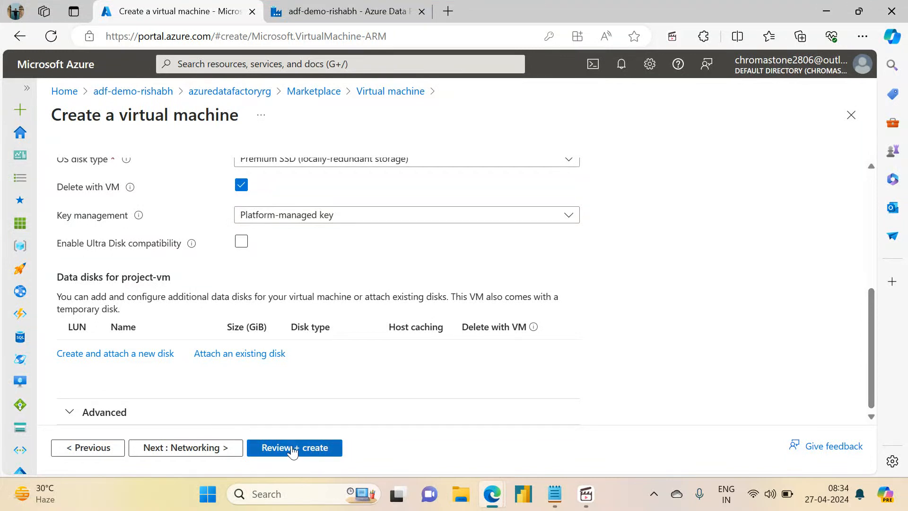
left_click(255, 449)
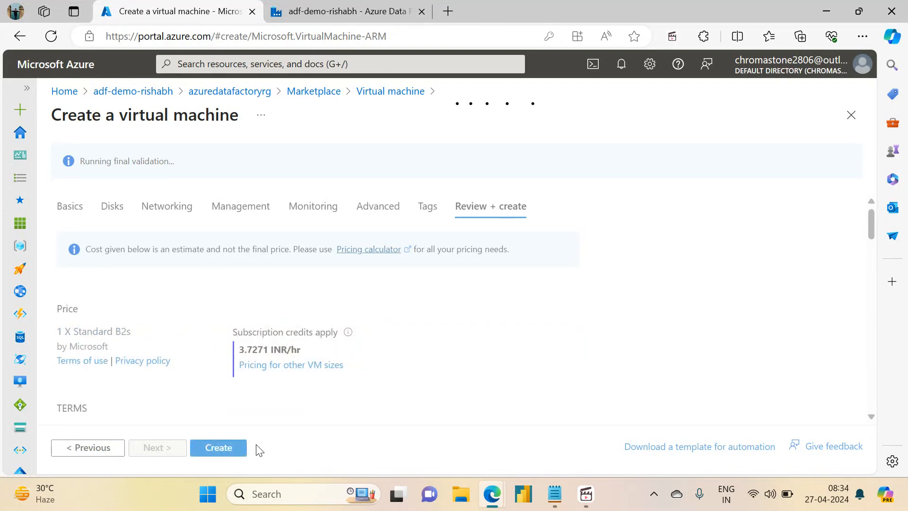
- Create the virtual machine project-vm from the validated configuration
left_click(238, 447)
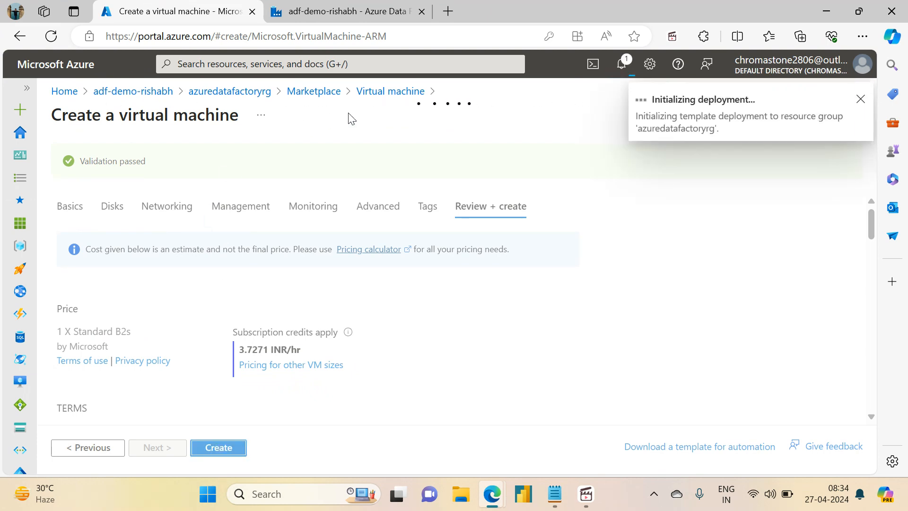
- Switch to Azure Data Factory and open the linked service ls_orders_sftp for editing from the Copy Orders File activity's source dataset
left_click(331, 9)
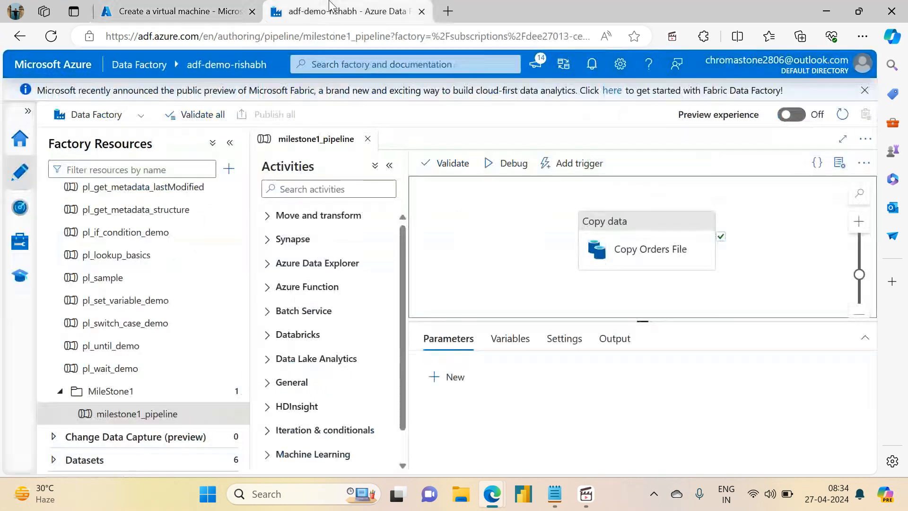
left_click(629, 229)
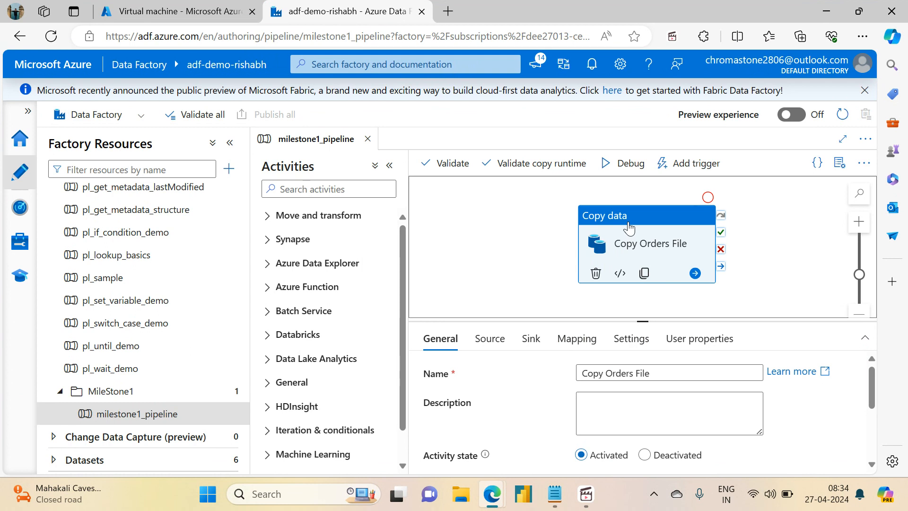
left_click(389, 166)
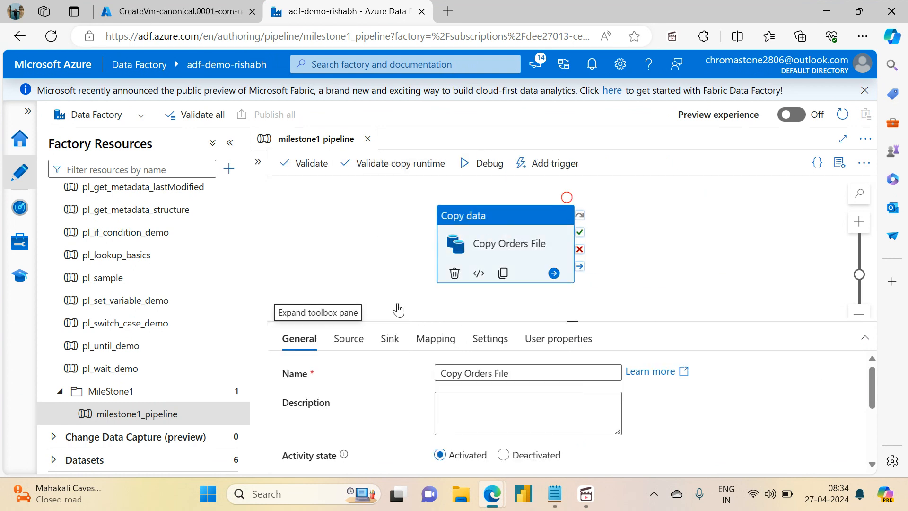
left_click(349, 339)
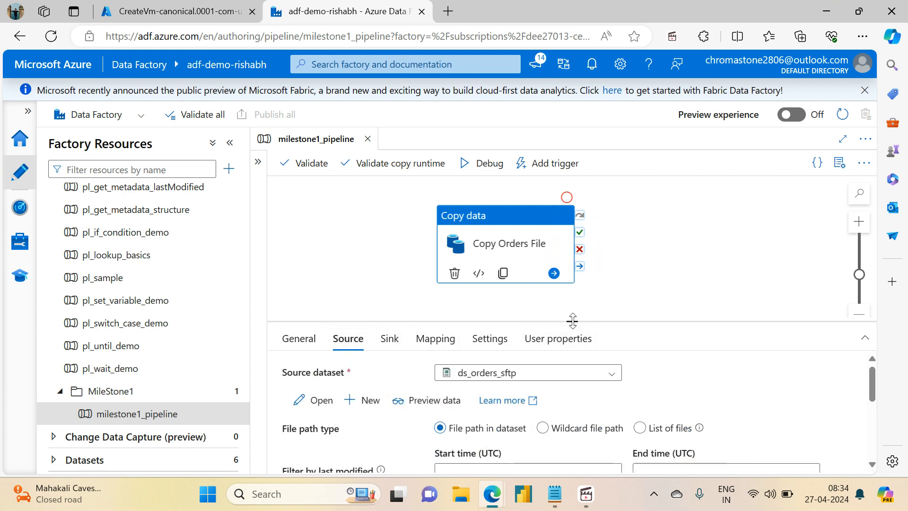
left_click_drag(572, 322, 543, 192)
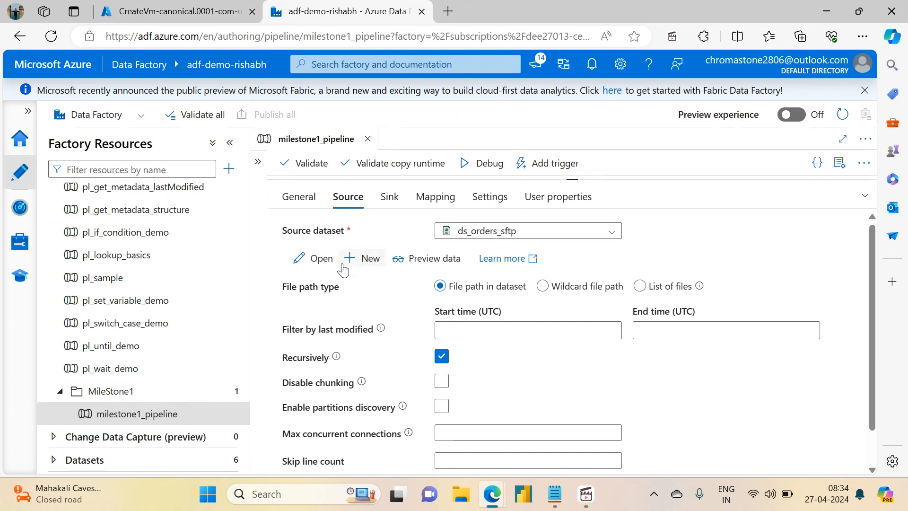
left_click(311, 258)
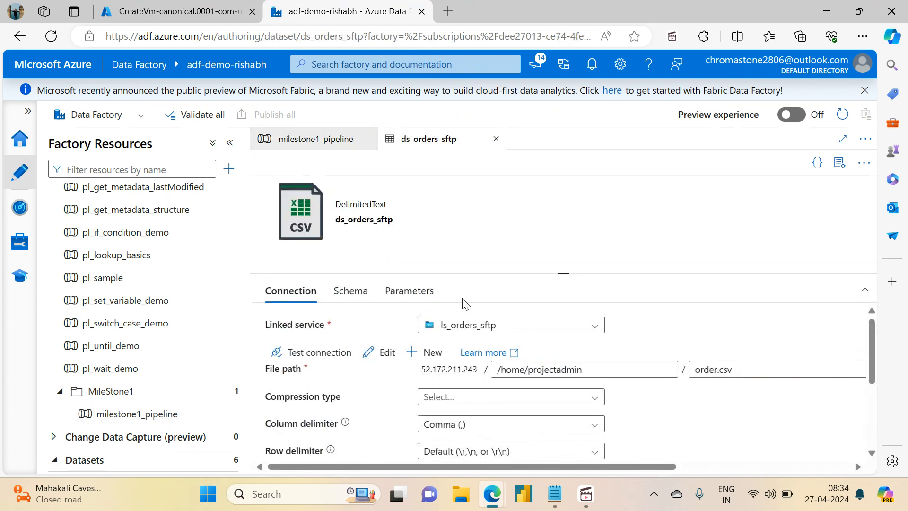
left_click(387, 355)
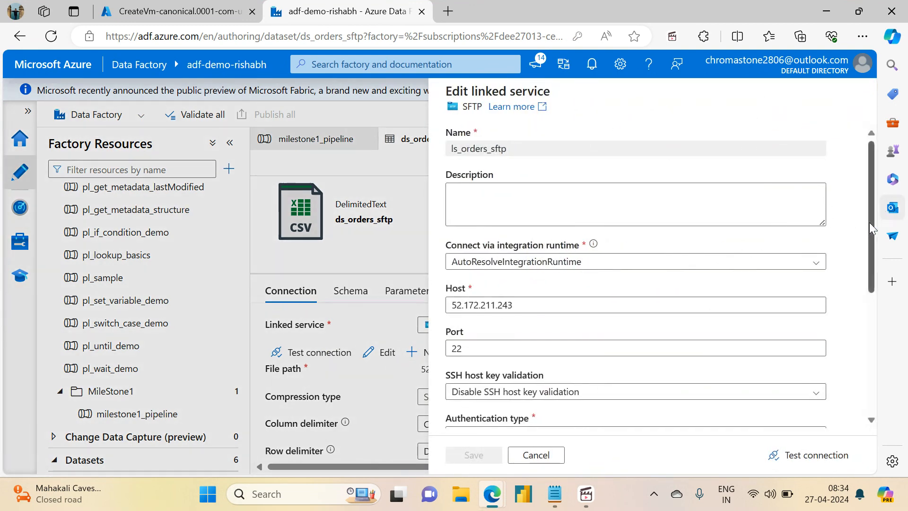
- Add three new parameter rows to the ls_orders_sftp linked service
left_click_drag(872, 229, 898, 293)
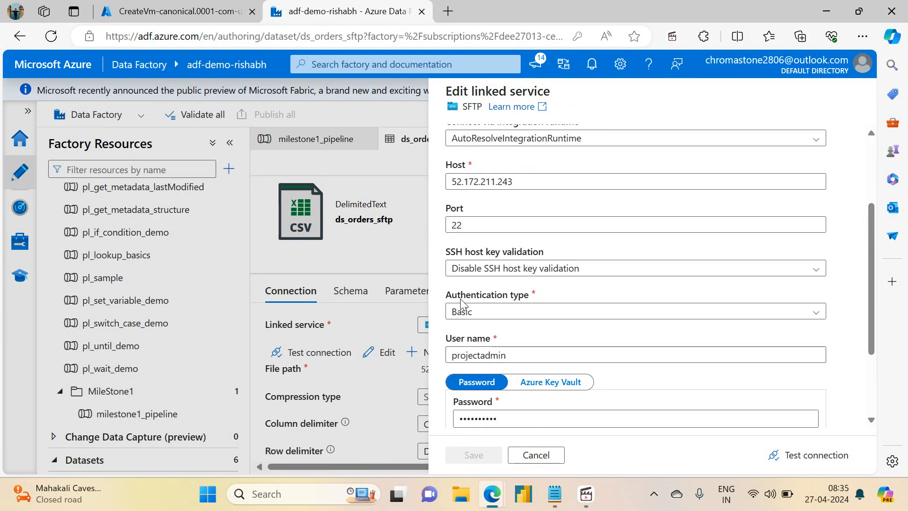
scroll(869, 283, "down", 3)
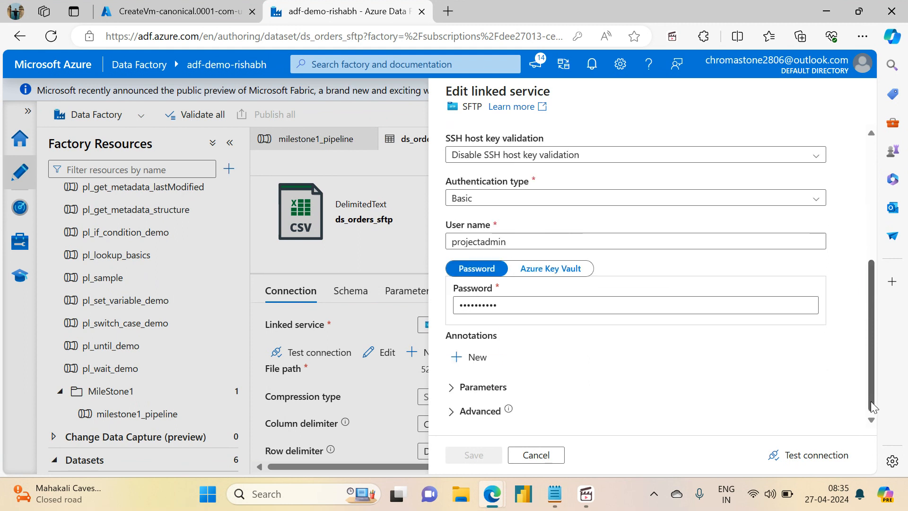
left_click(454, 388)
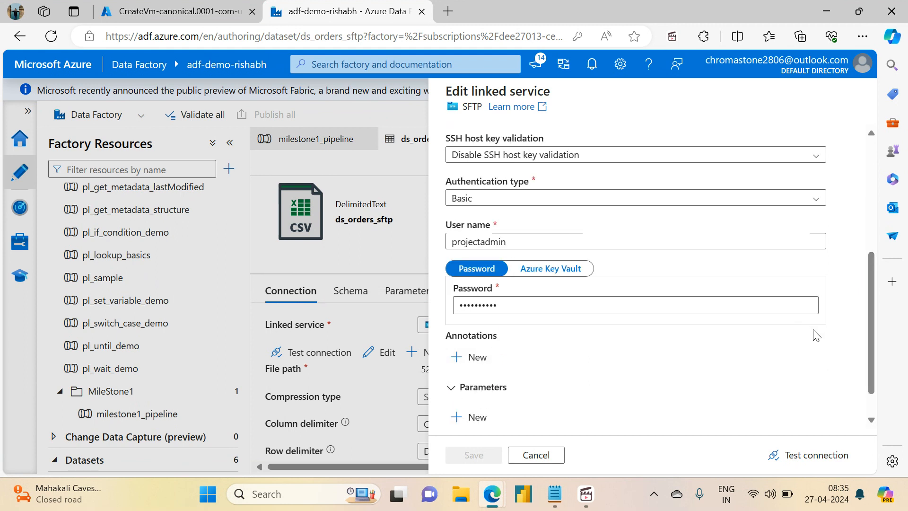
scroll(508, 366, "down", 1)
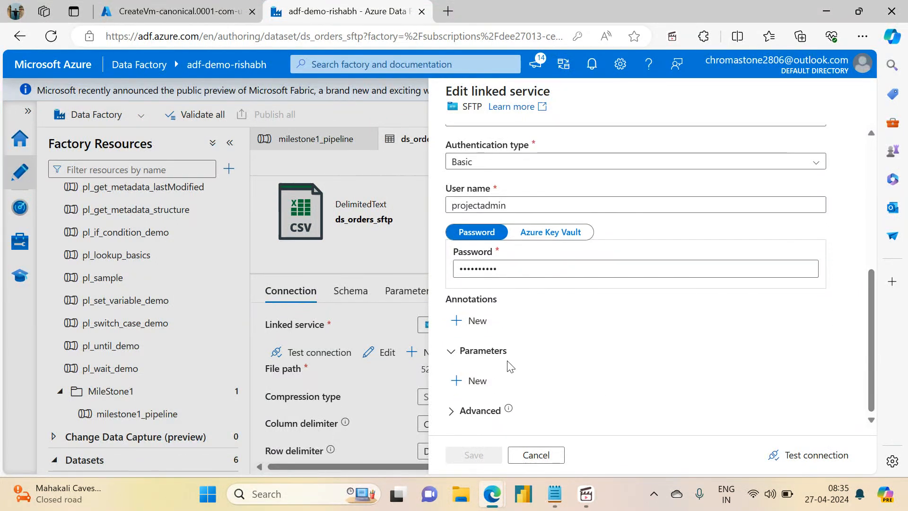
left_click(477, 377)
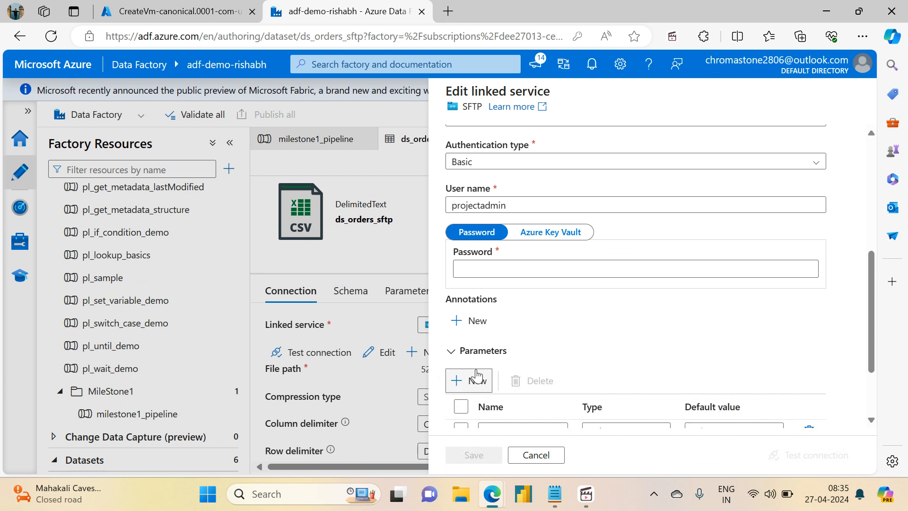
left_click(476, 377)
left_click(476, 377)
scroll(487, 359, "down", 2)
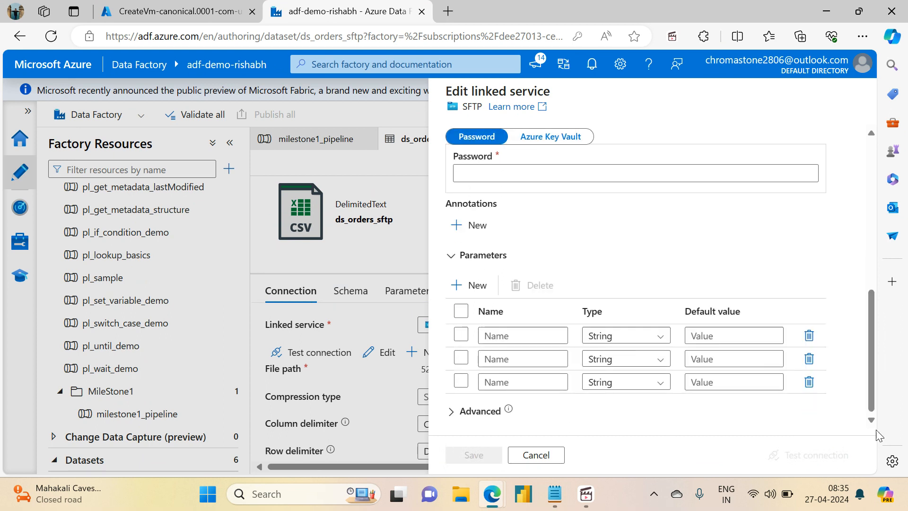
- Name the first linked service parameter hostname and keep its type as String
left_click(494, 336)
type("hostname")
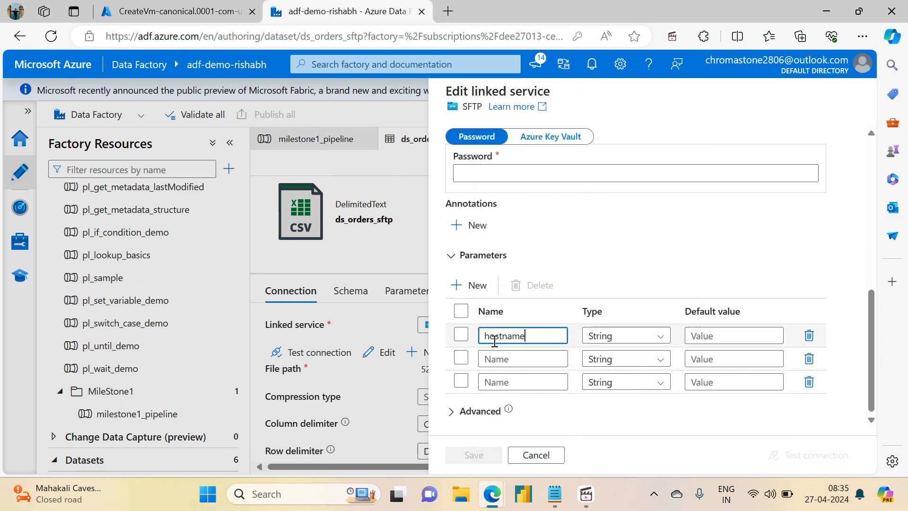
key("Tab")
key("Tab")
key("Tab")
key("Tab")
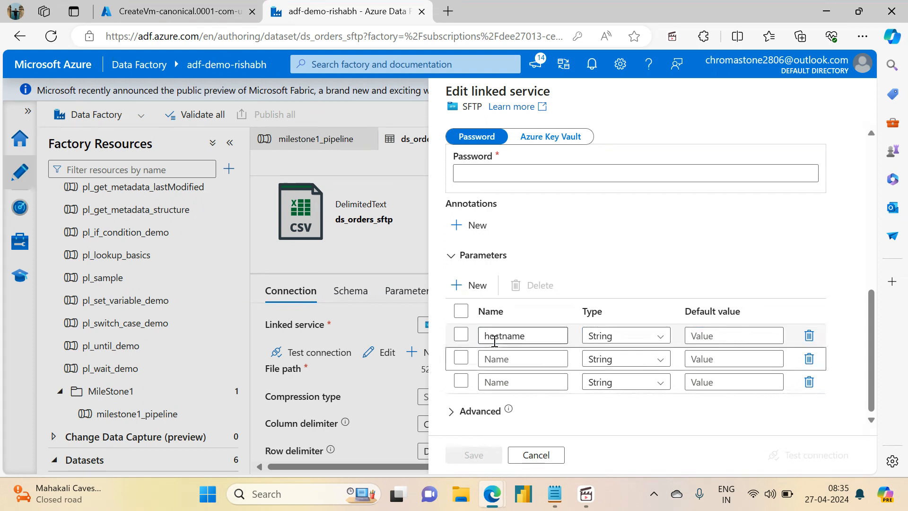
- Name the second parameter port with type Int and the third parameter username with type String
left_click(500, 360)
type("port")
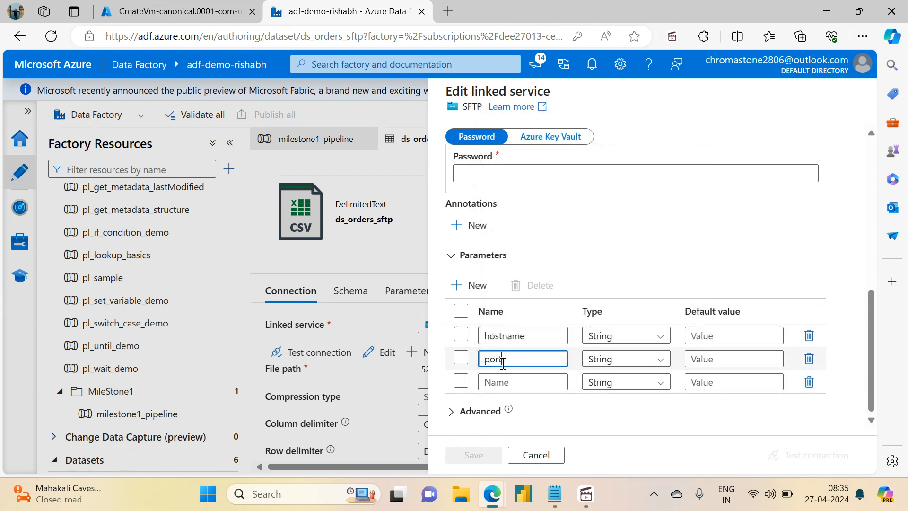
left_click(615, 360)
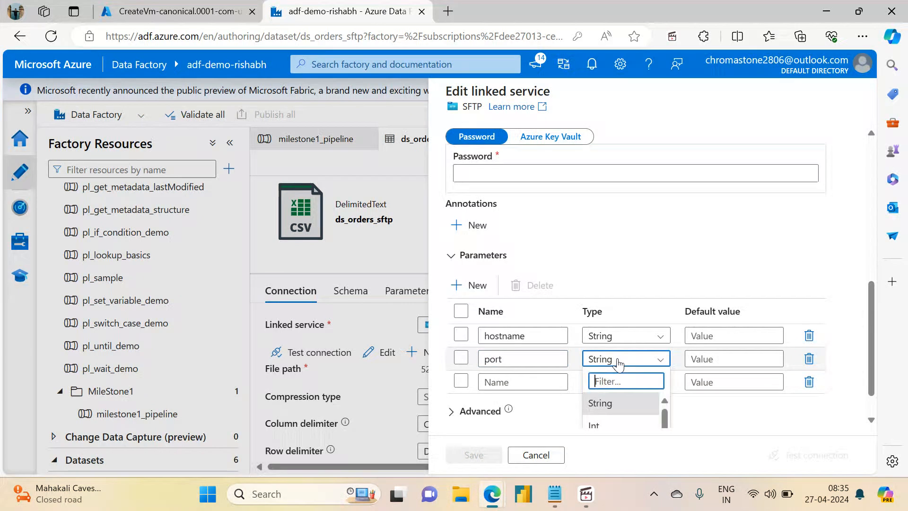
left_click(599, 428)
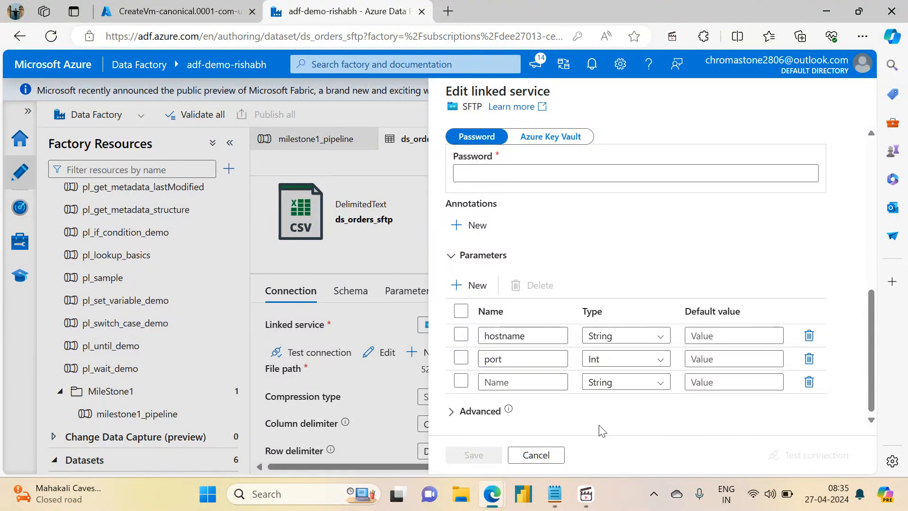
left_click(513, 381)
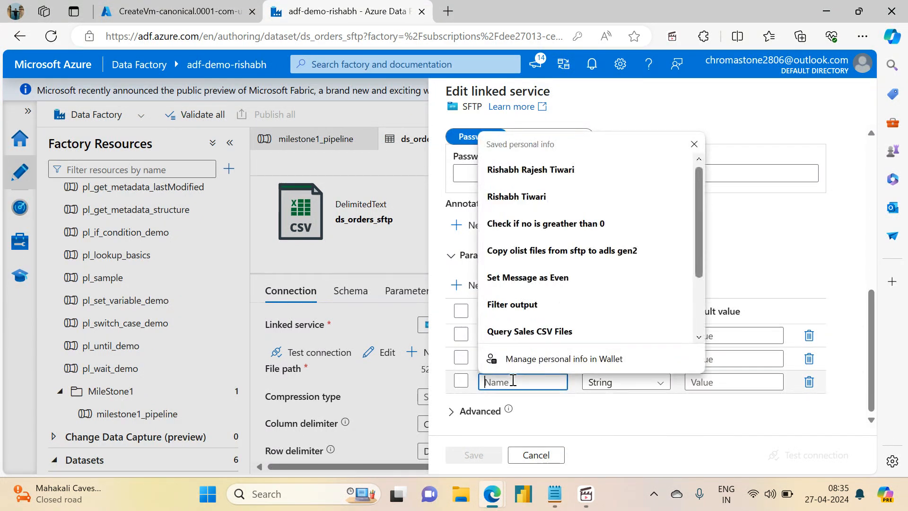
type("use")
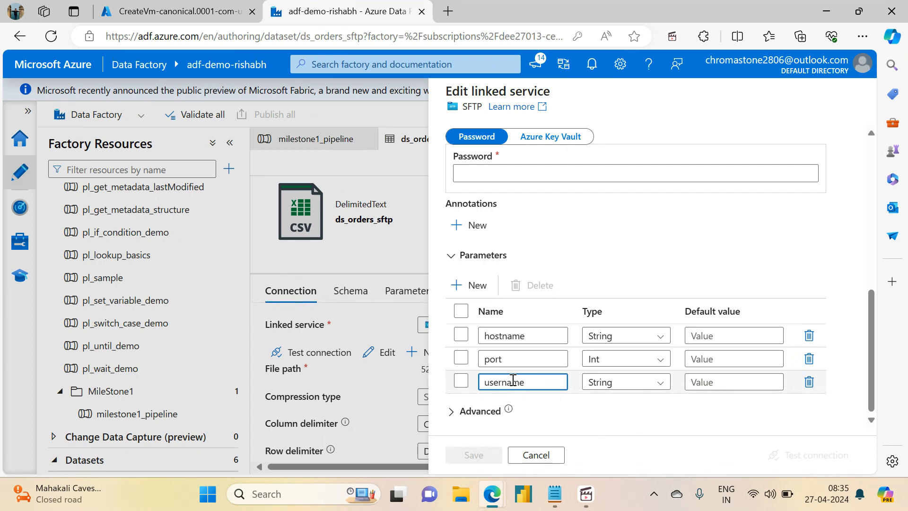
type("rname")
scroll(837, 249, "up", 10)
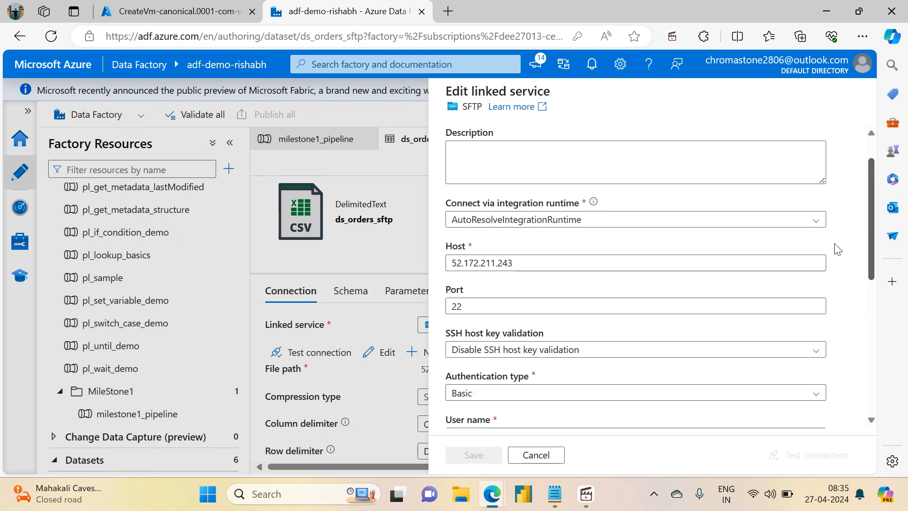
scroll(837, 250, "up", 2)
scroll(814, 263, "down", 3)
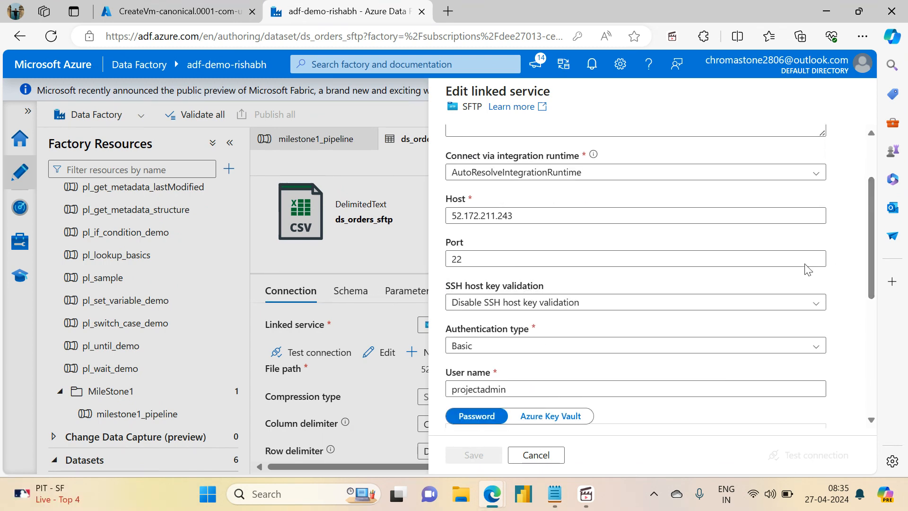
left_click(519, 215)
left_click_drag(519, 215, 408, 218)
key("BackSpace")
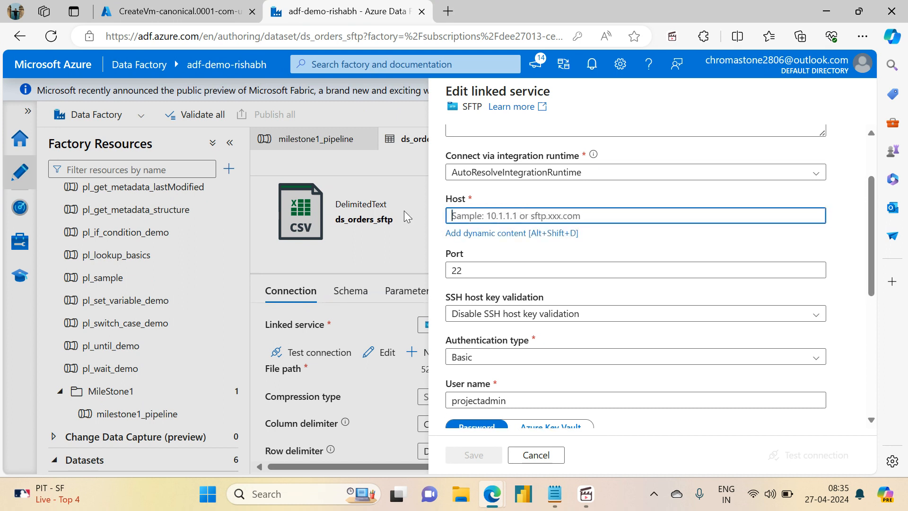
left_click(494, 234)
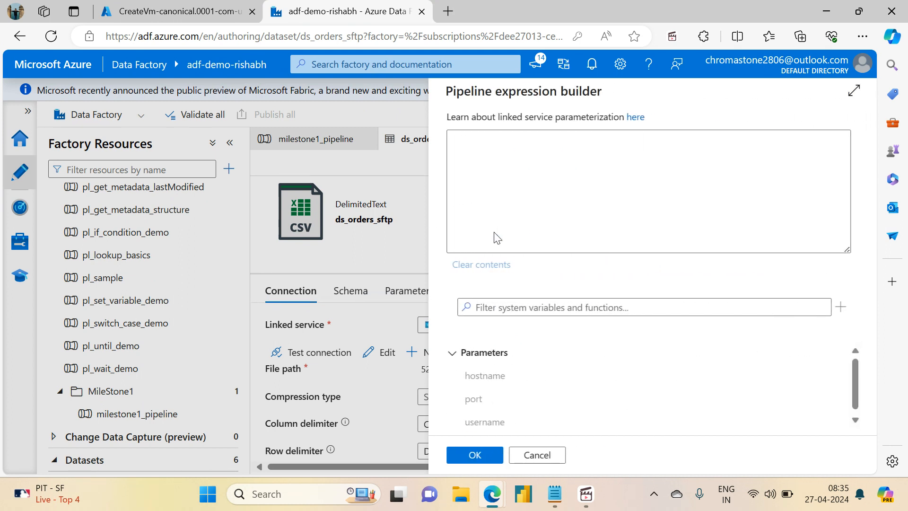
left_click(471, 377)
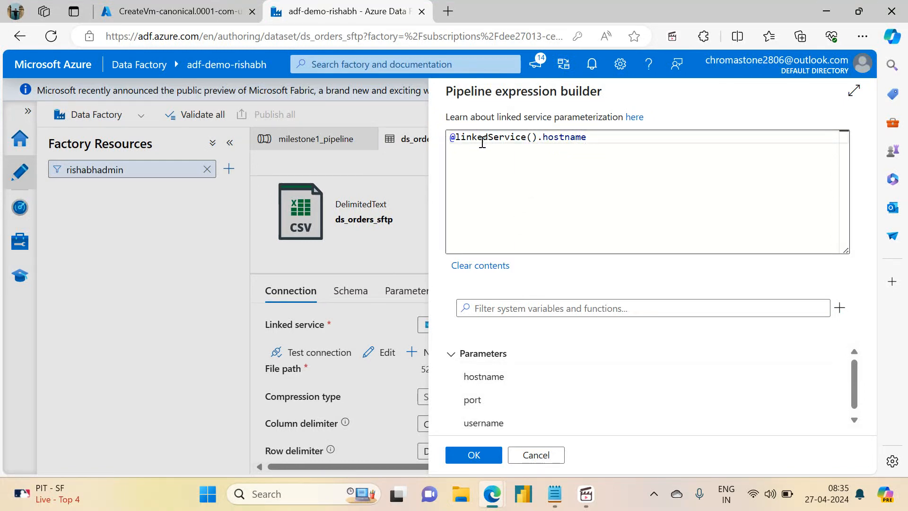
left_click(474, 454)
left_click(468, 259)
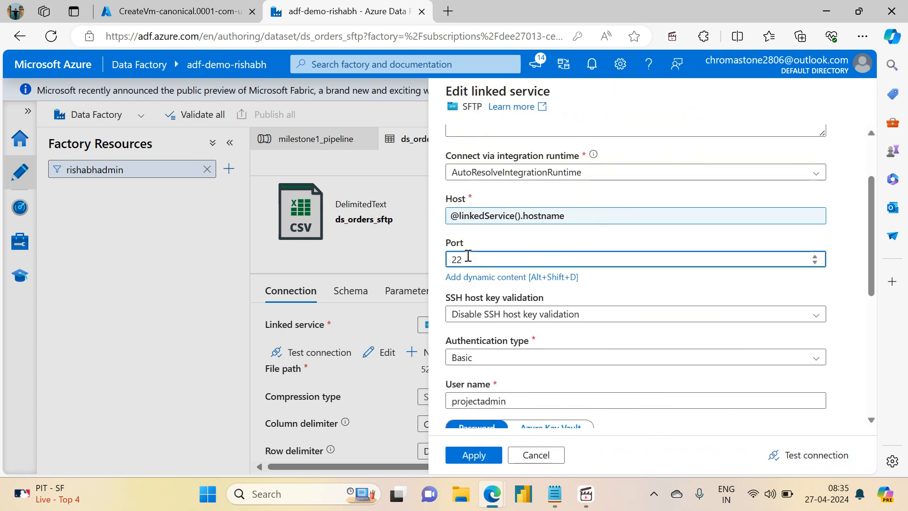
left_click_drag(469, 259, 423, 263)
key("BackSpace")
left_click(475, 278)
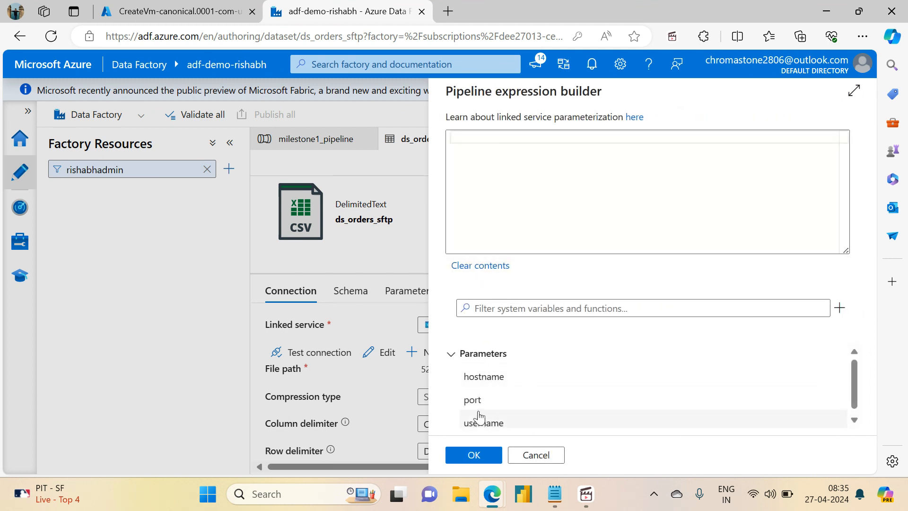
left_click(478, 400)
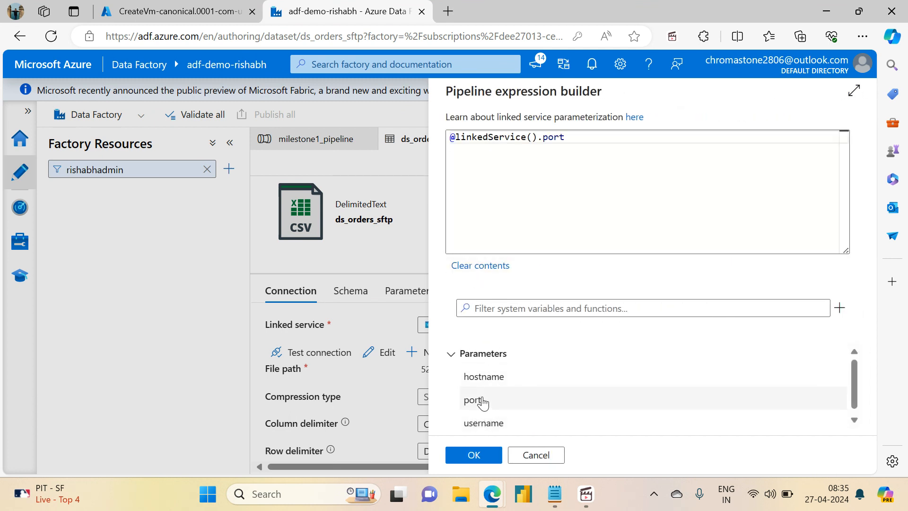
left_click(474, 455)
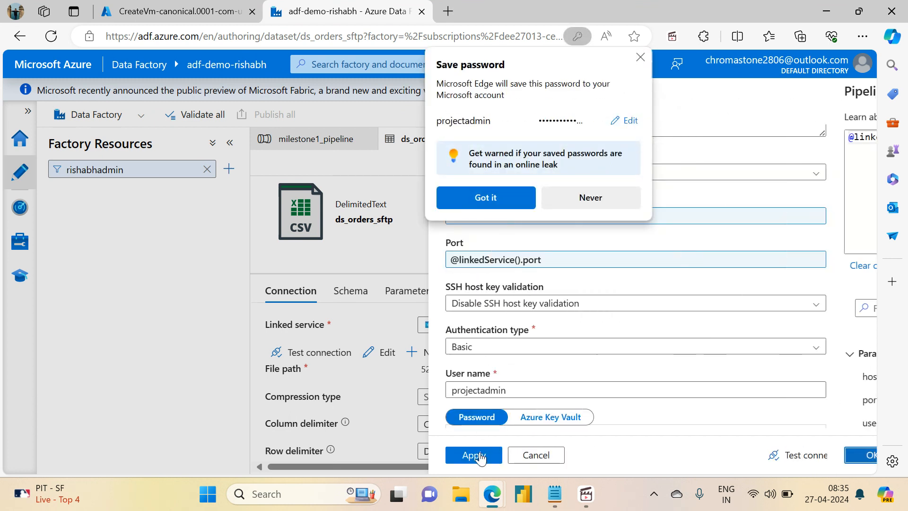
left_click(641, 58)
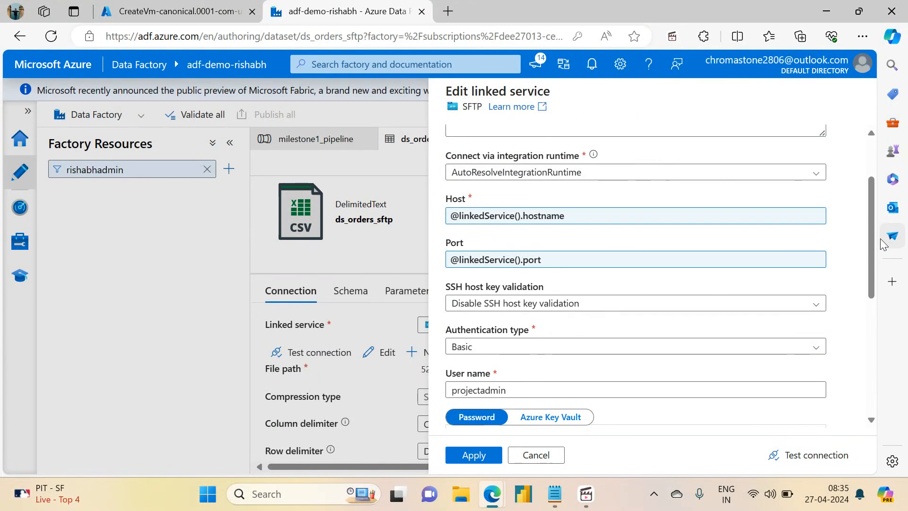
left_click_drag(867, 246, 867, 276)
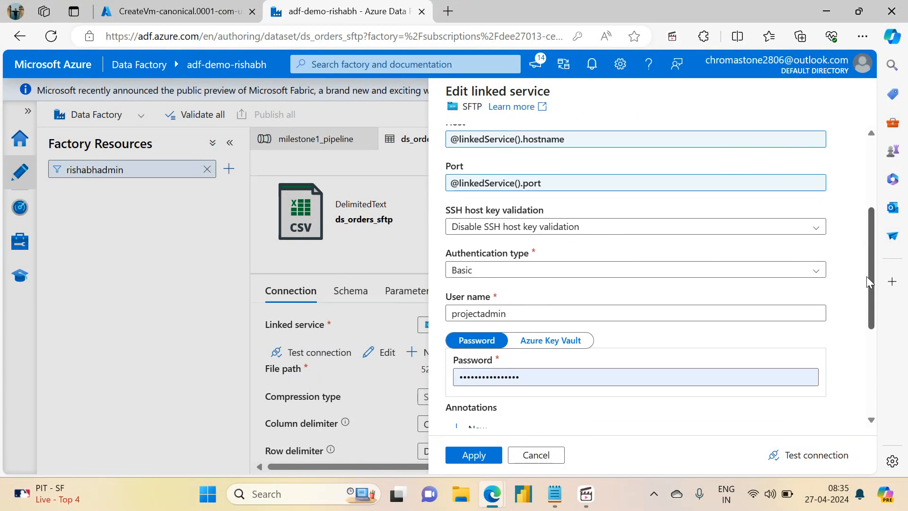
double_click(513, 315)
key("BackSpace")
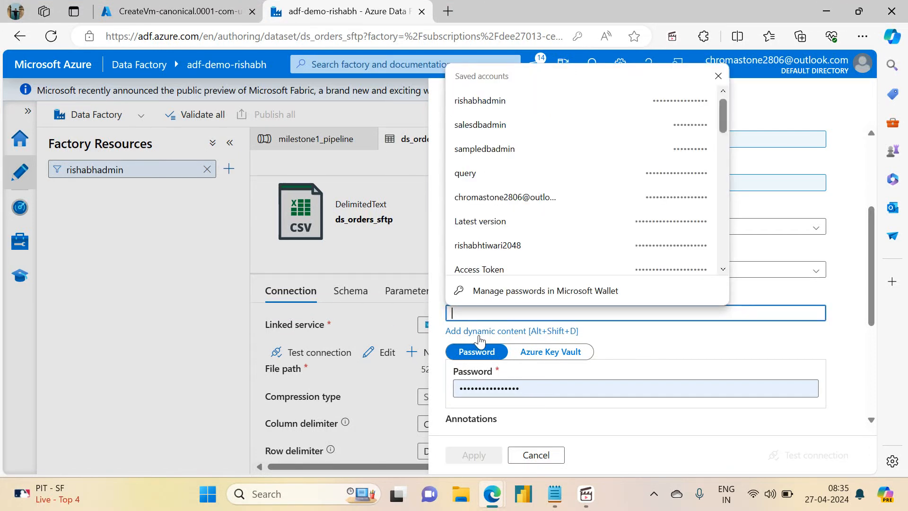
left_click(479, 333)
left_click(485, 422)
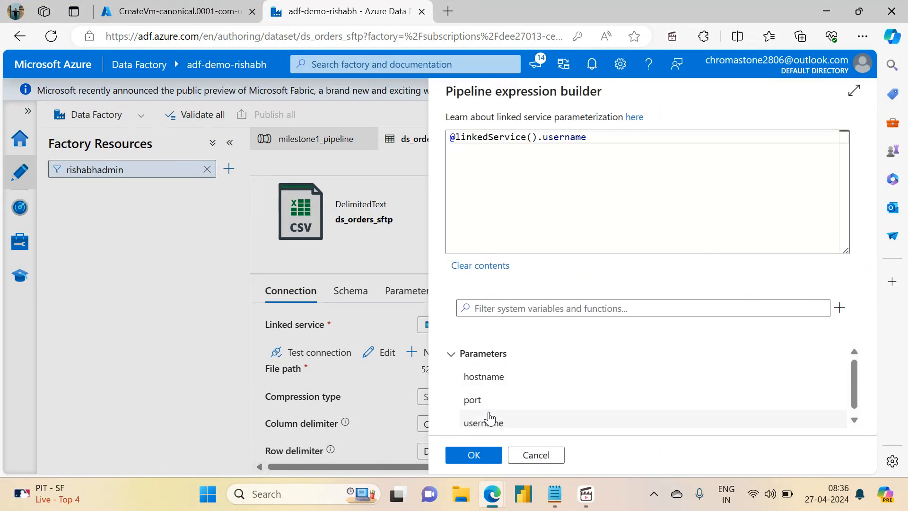
left_click(474, 455)
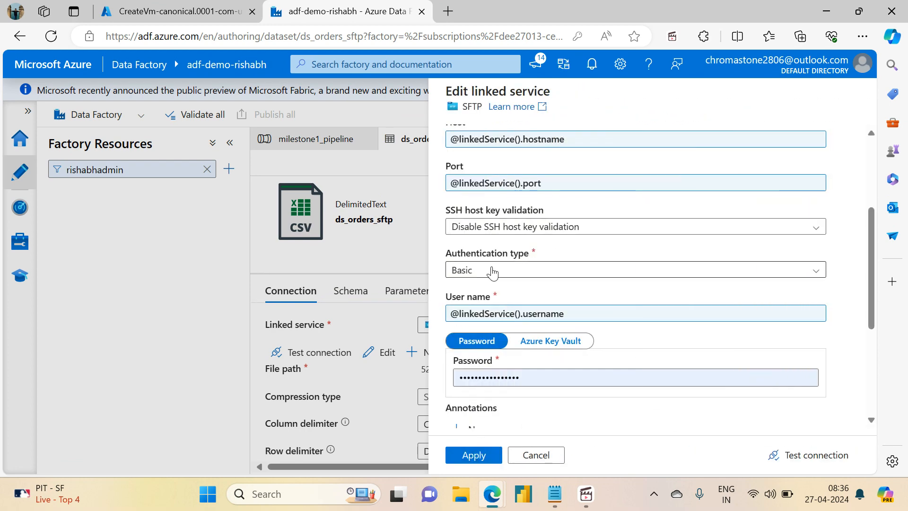
left_click(153, 7)
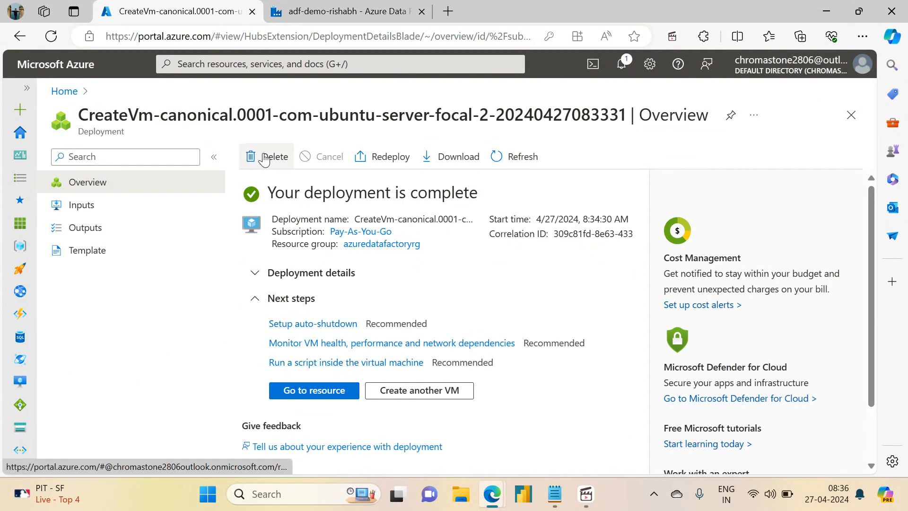
left_click(431, 8)
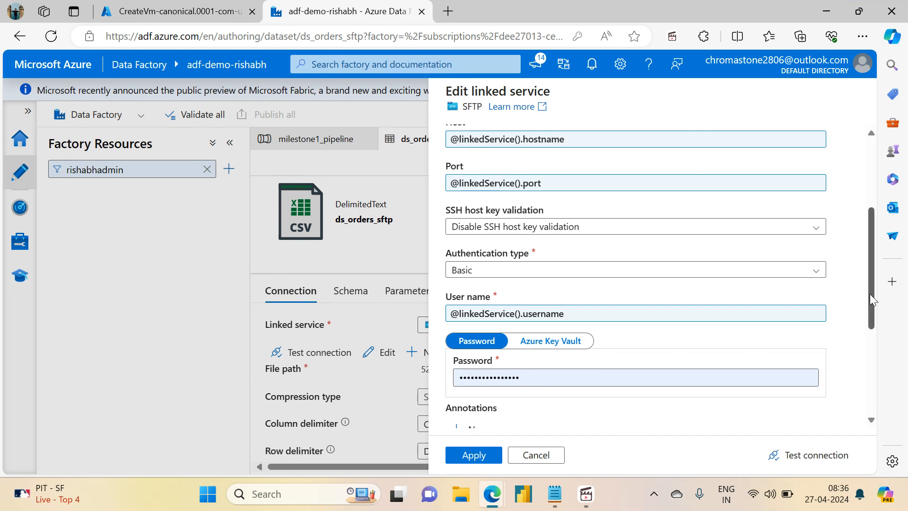
- Clear the linked service's stored password and enter the SFTP account password instead
left_click_drag(870, 294, 870, 315)
left_click(539, 326)
key("ctrl+a")
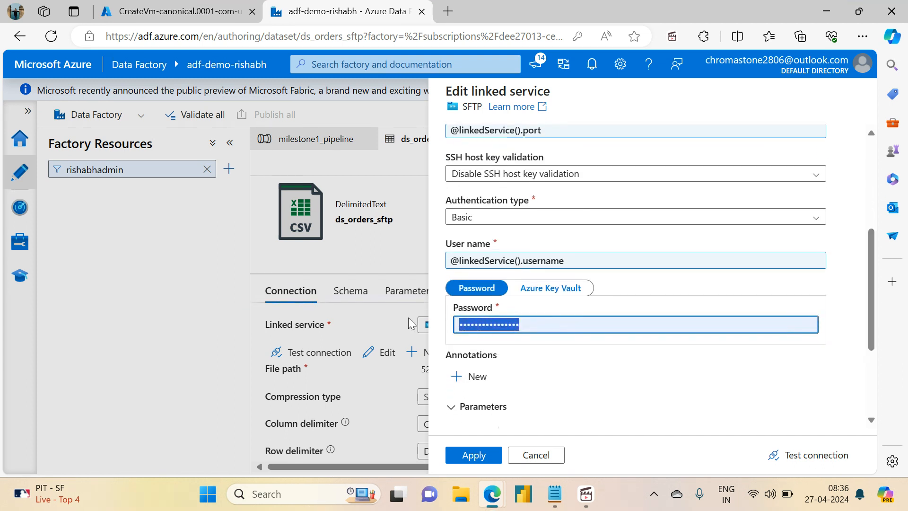
key("BackSpace")
key("ctrl+v")
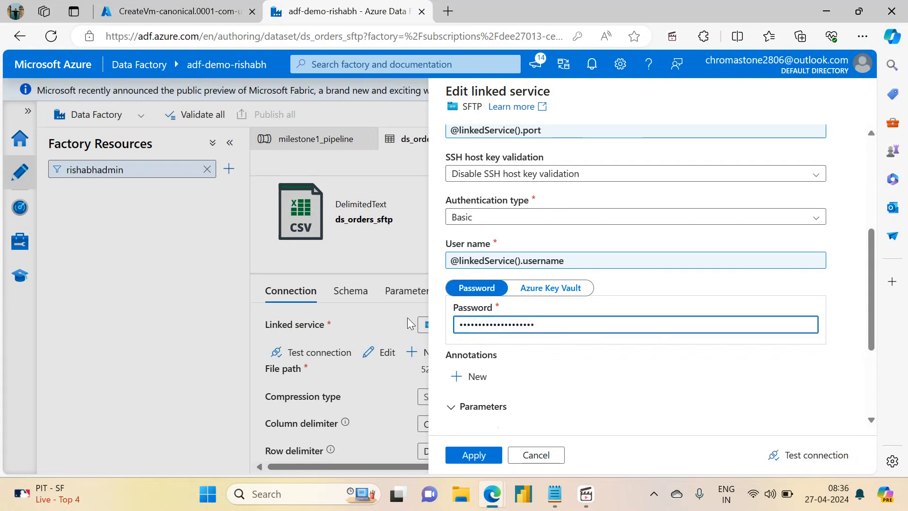
key("BackSpace")
key("BackSpace")
key("BackSpace")
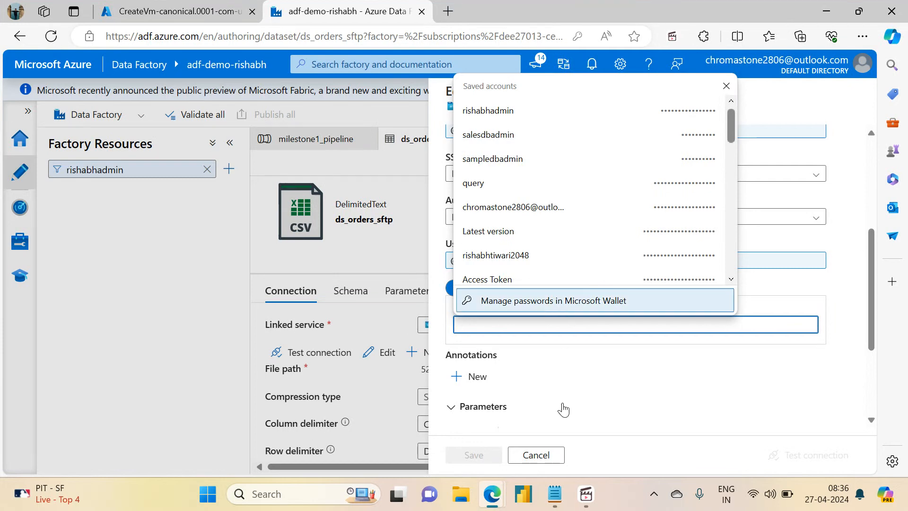
left_click(564, 410)
left_click(519, 324)
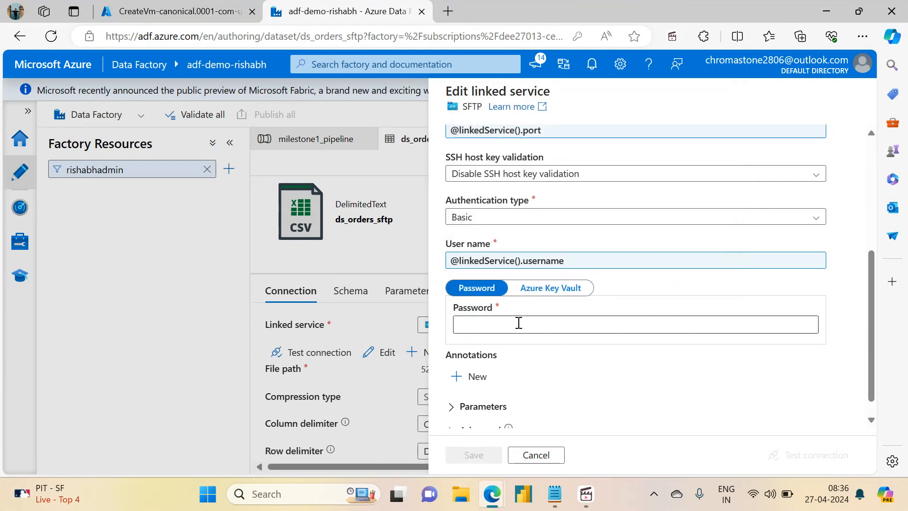
type("•")
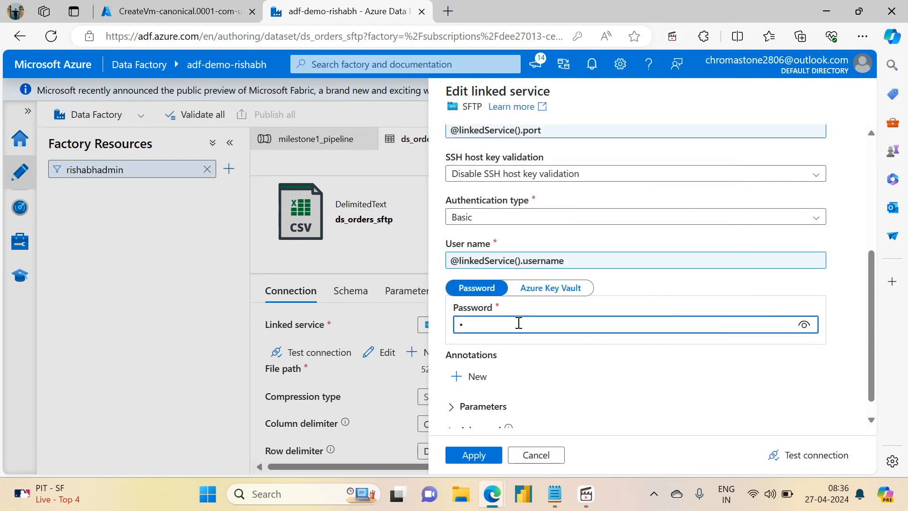
key("BackSpace")
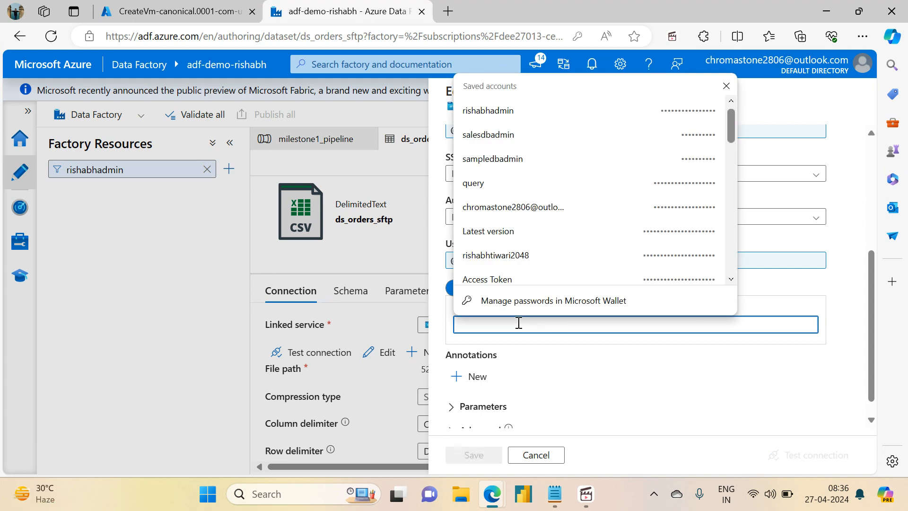
type("••")
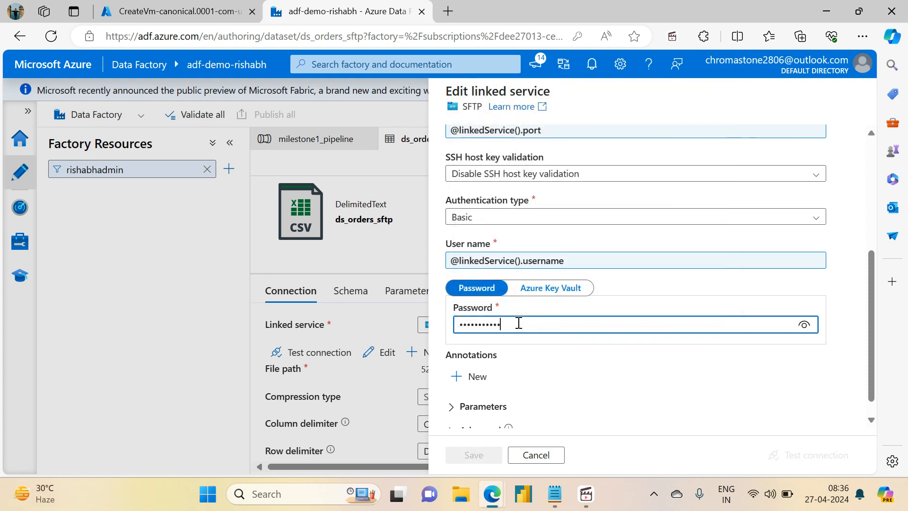
type("•")
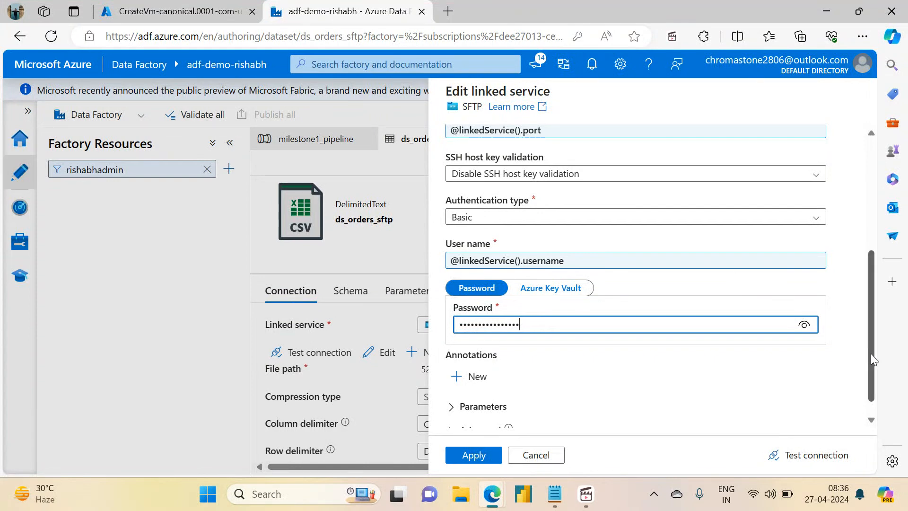
- Start a connection test for ls_orders_sftp and supply project-vm's public IP address 74.225.176.148 as the hostname value
left_click_drag(870, 354, 872, 380)
left_click(806, 456)
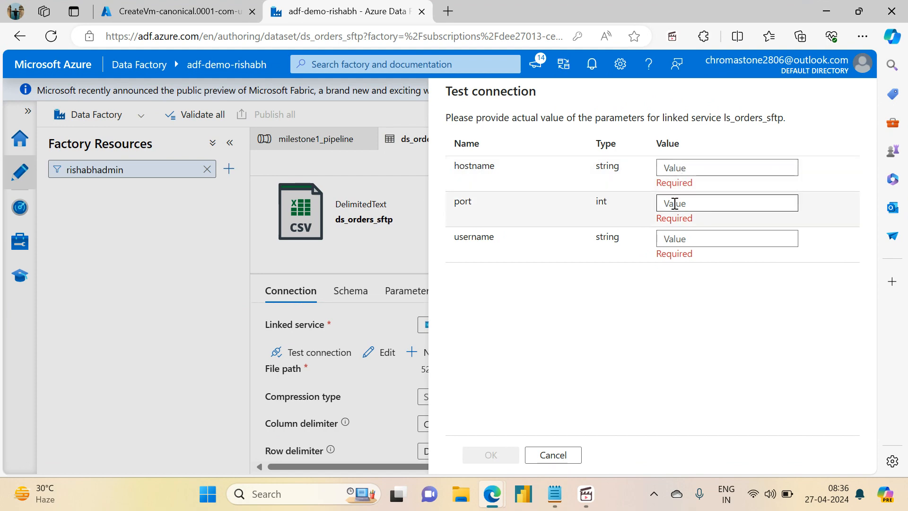
left_click(127, 6)
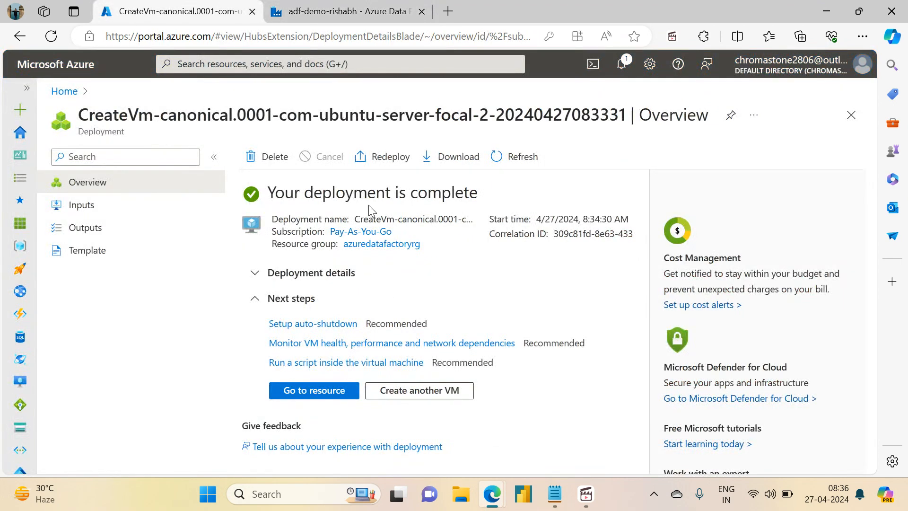
left_click(315, 394)
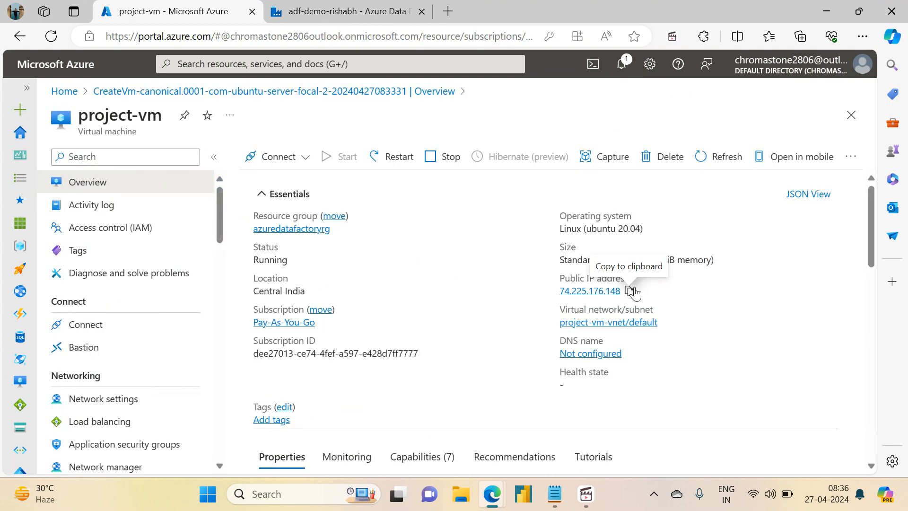
left_click(632, 290)
left_click(310, 10)
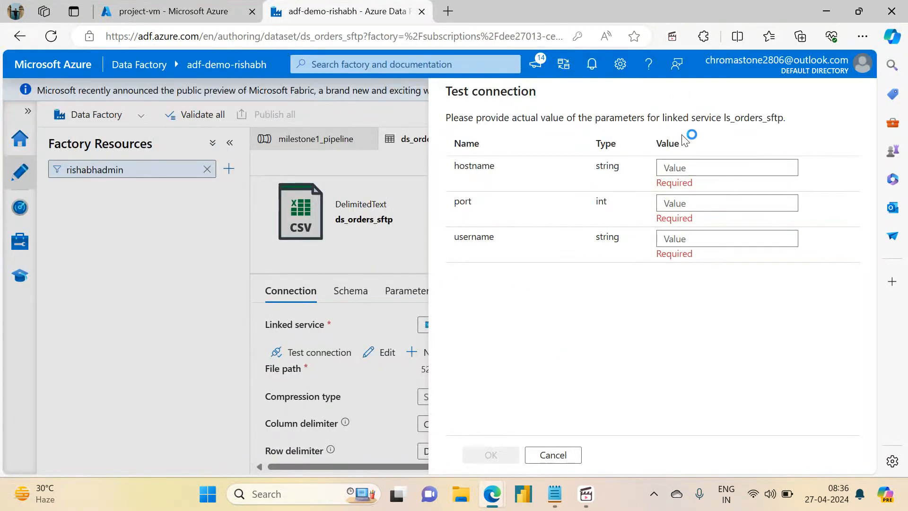
left_click(689, 172)
key("ctrl+v")
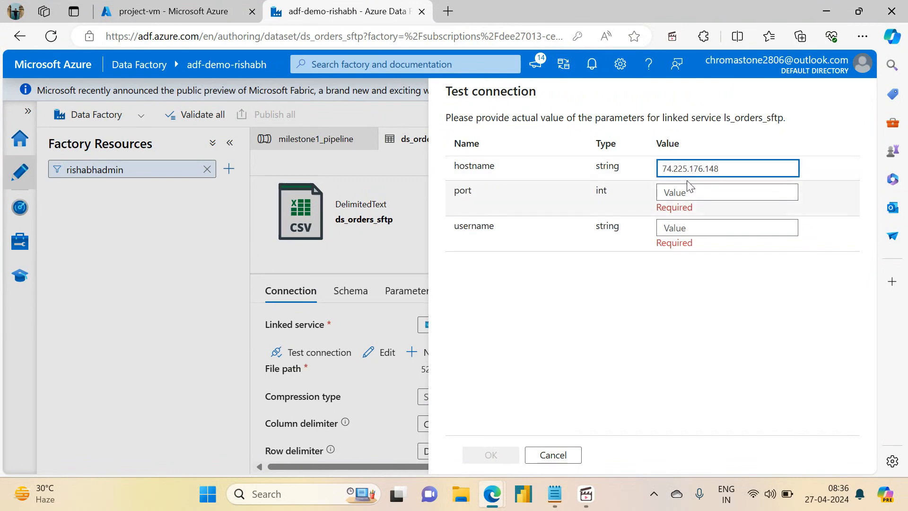
- Set the test's port value to 22 and username value to projectadmin, and run the connection test
left_click(676, 192)
left_click(183, 4)
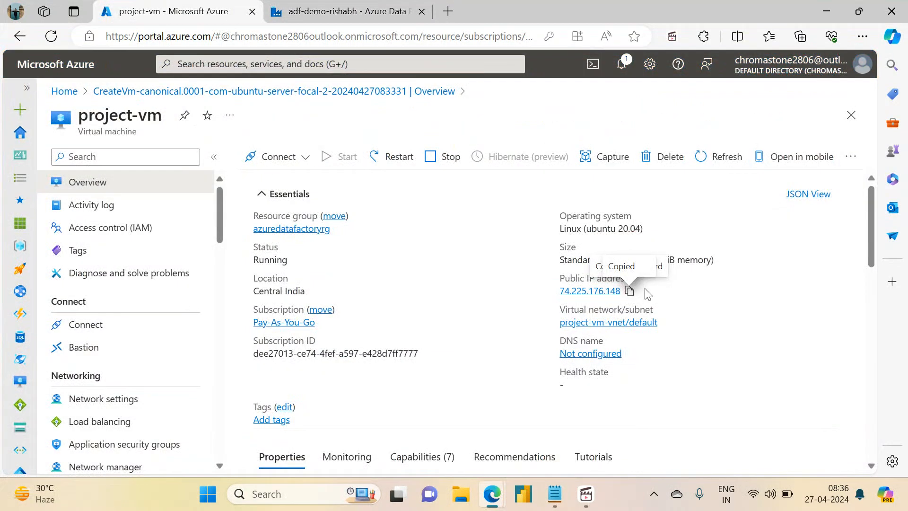
left_click(352, 10)
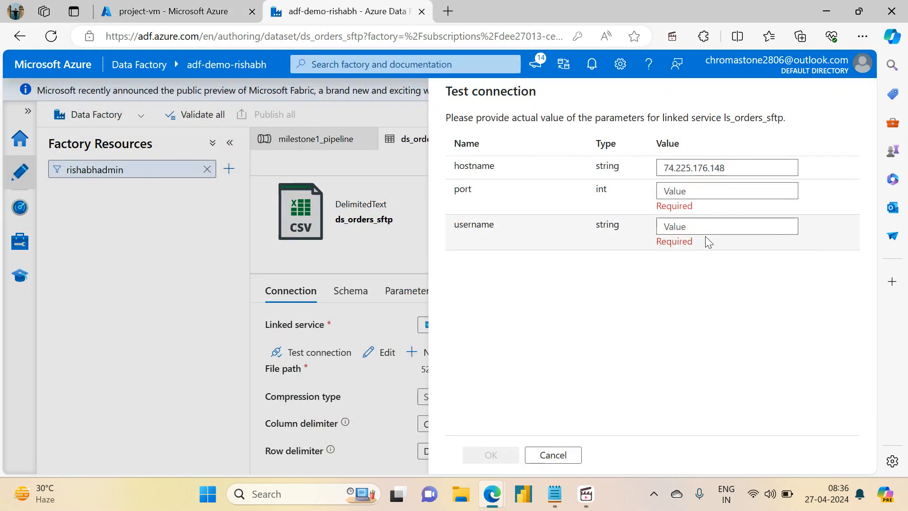
left_click(693, 190)
type("22")
key("Tab")
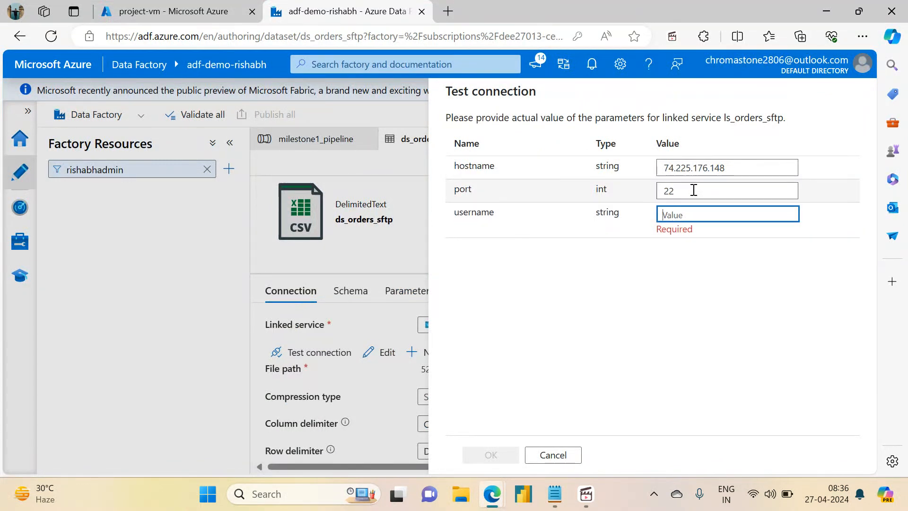
type("projectadmin")
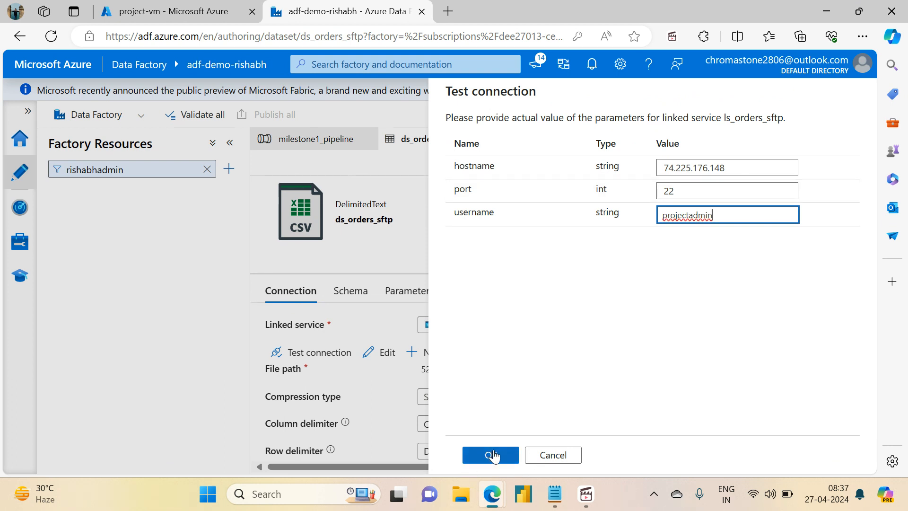
left_click(493, 455)
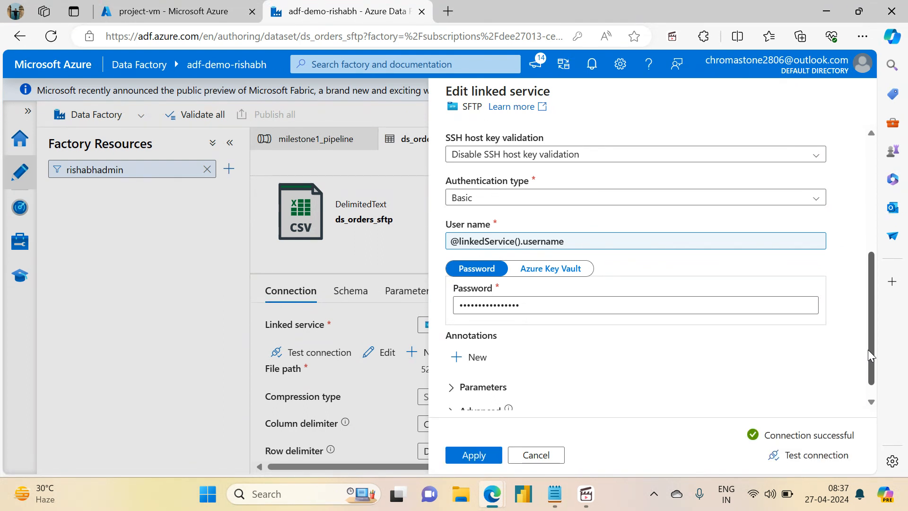
- Apply the edited ls_orders_sftp linked service settings and enlarge the dataset's settings area
left_click(467, 457)
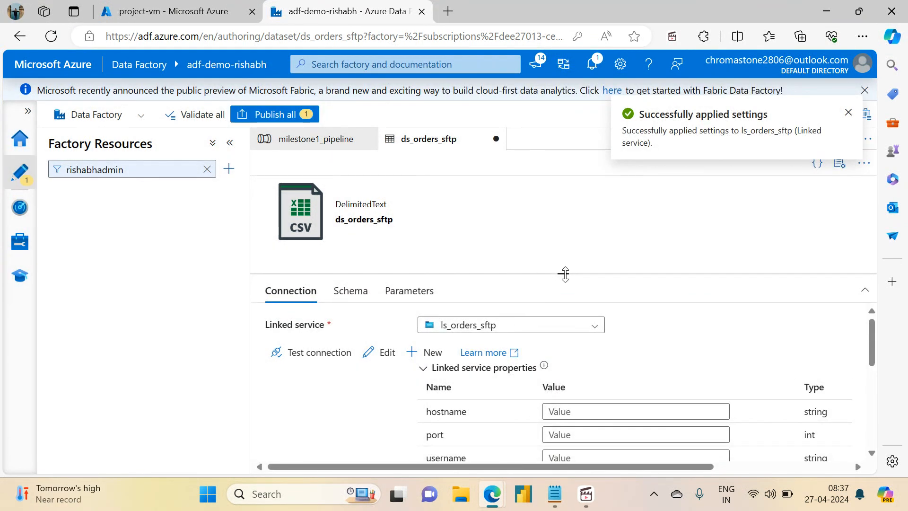
left_click_drag(565, 274, 564, 179)
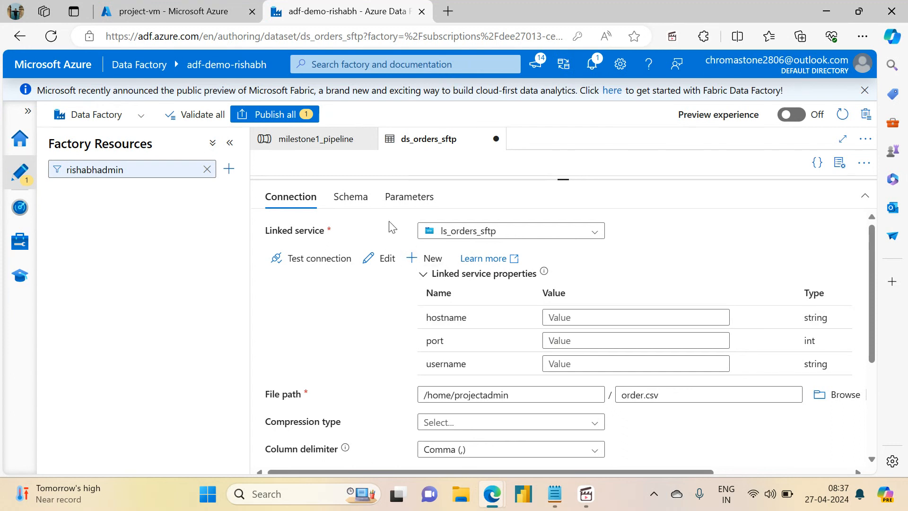
- Add three parameters to the ds_orders_sftp dataset and name the first one hostname with type String
left_click(396, 209)
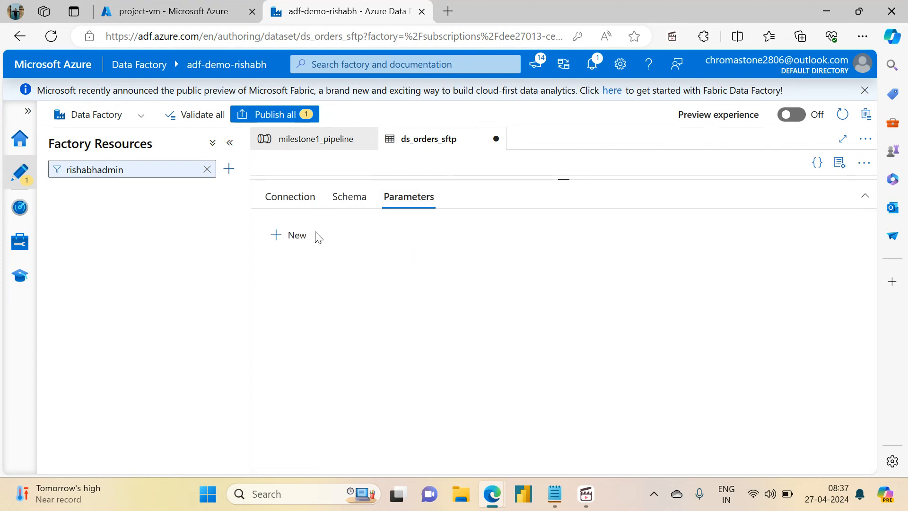
left_click(294, 236)
left_click(295, 236)
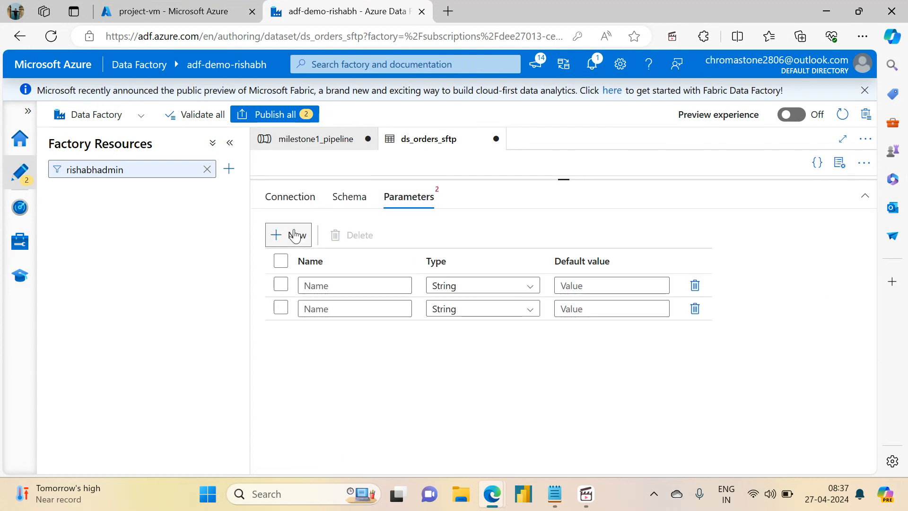
left_click(294, 236)
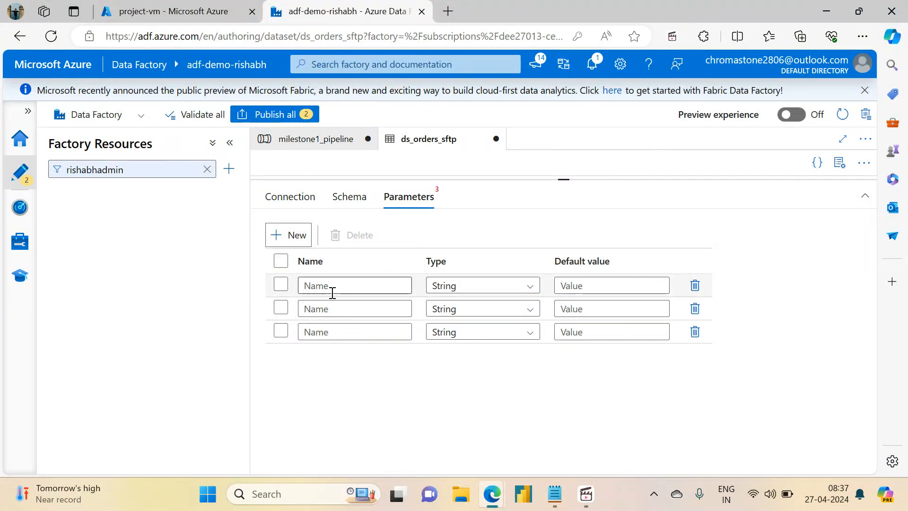
left_click(347, 288)
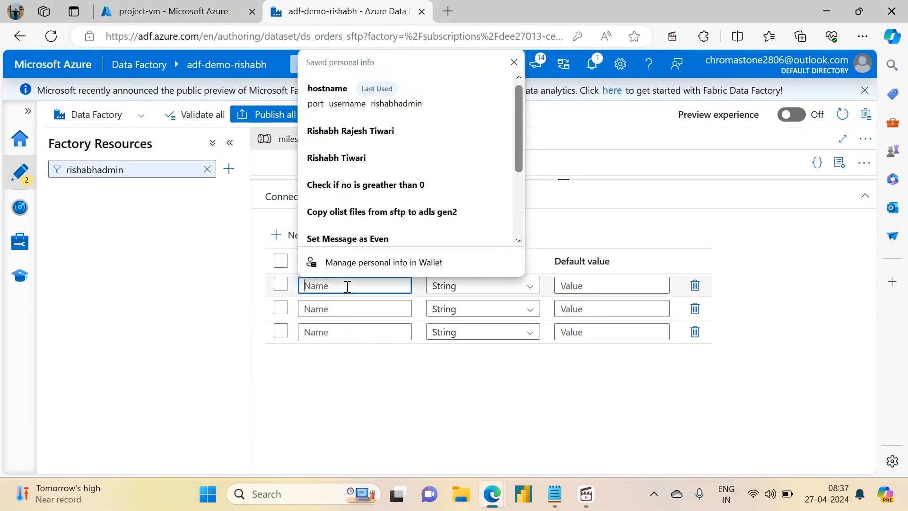
type("hostnm")
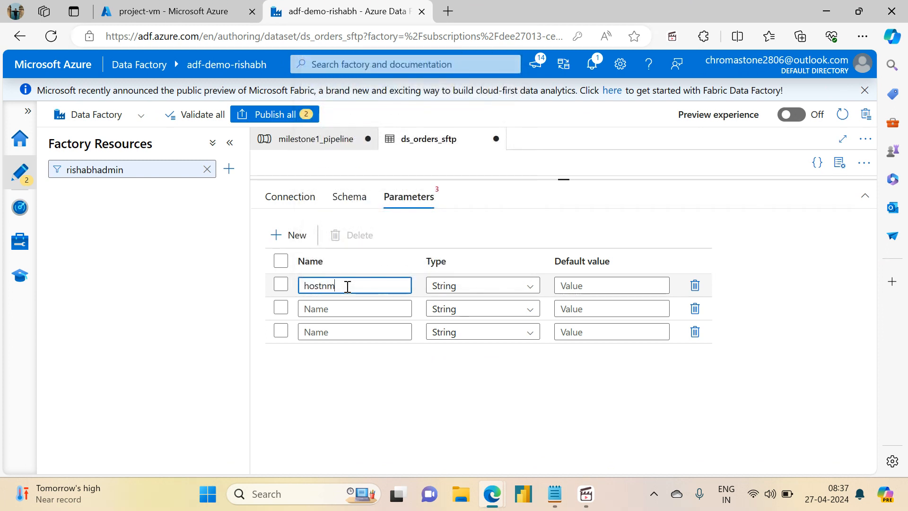
key("Tab")
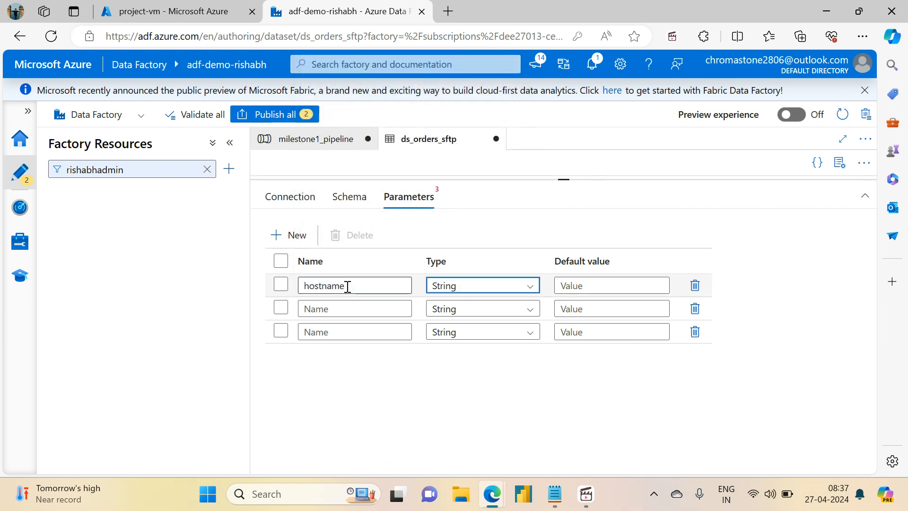
- Name the dataset's second parameter port with type Int and the third parameter username with type String
type("port")
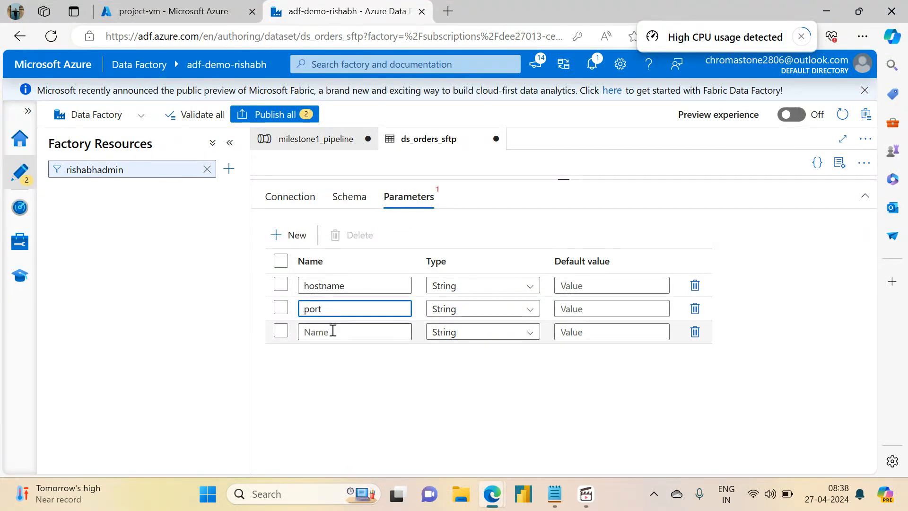
left_click(332, 331)
type("n")
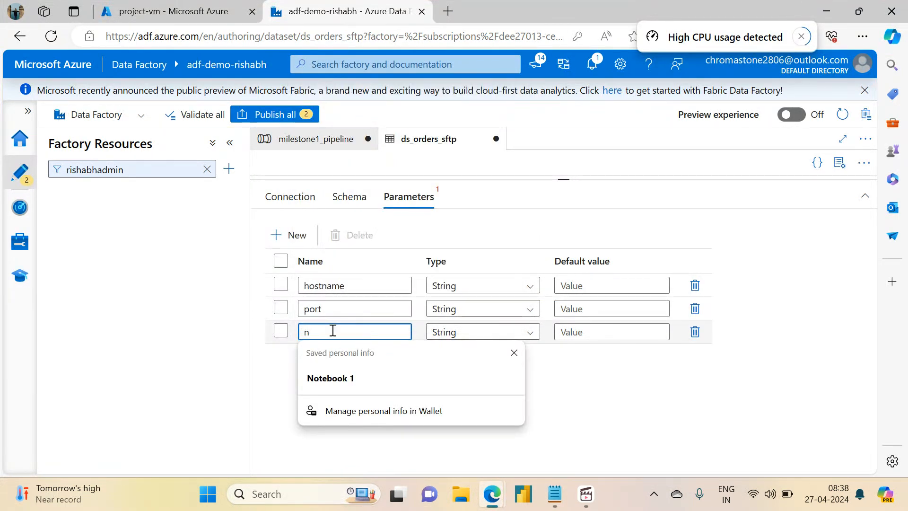
key("BackSpace")
type("username")
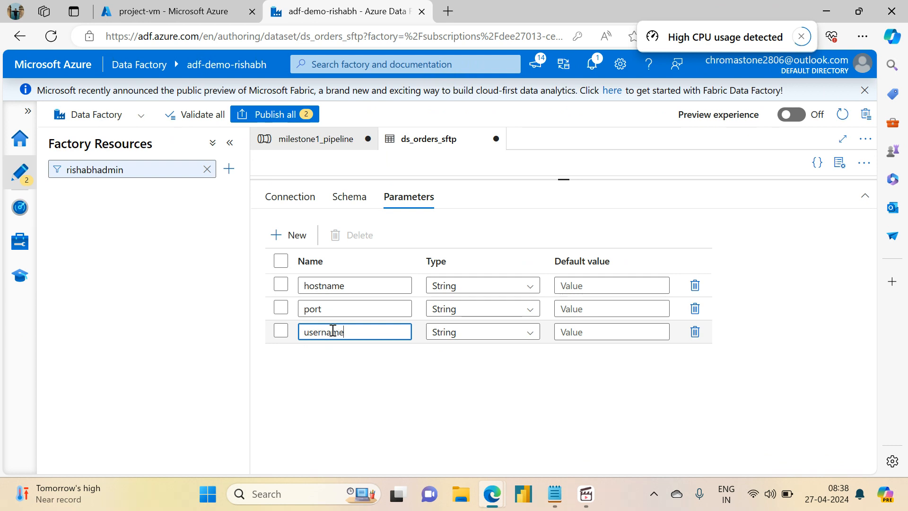
left_click(490, 314)
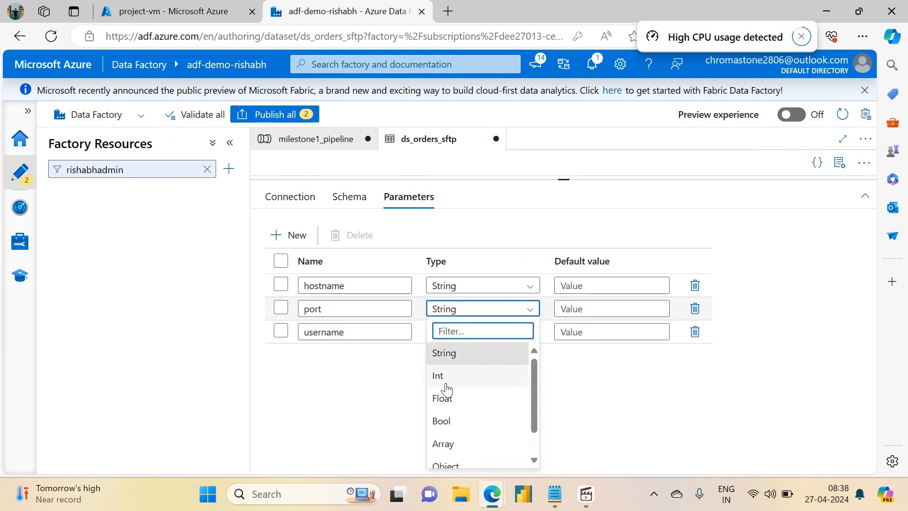
left_click(446, 381)
left_click(291, 199)
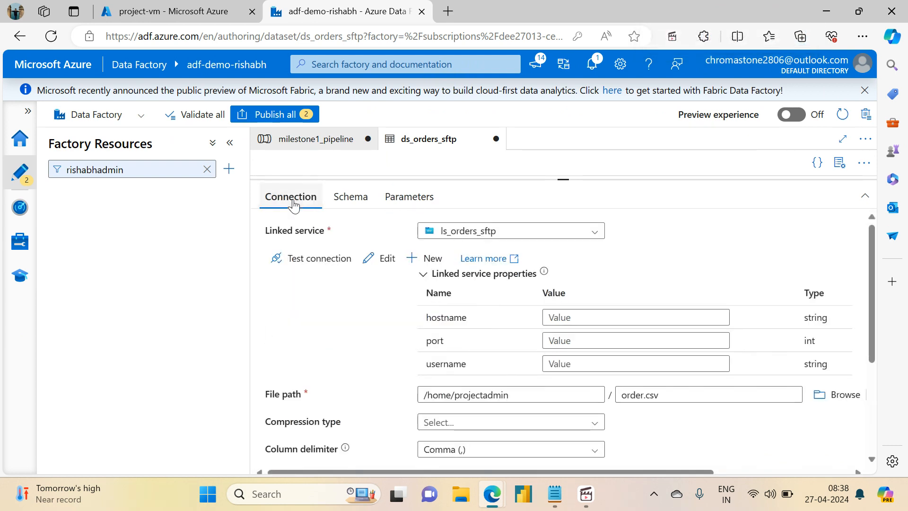
left_click(571, 317)
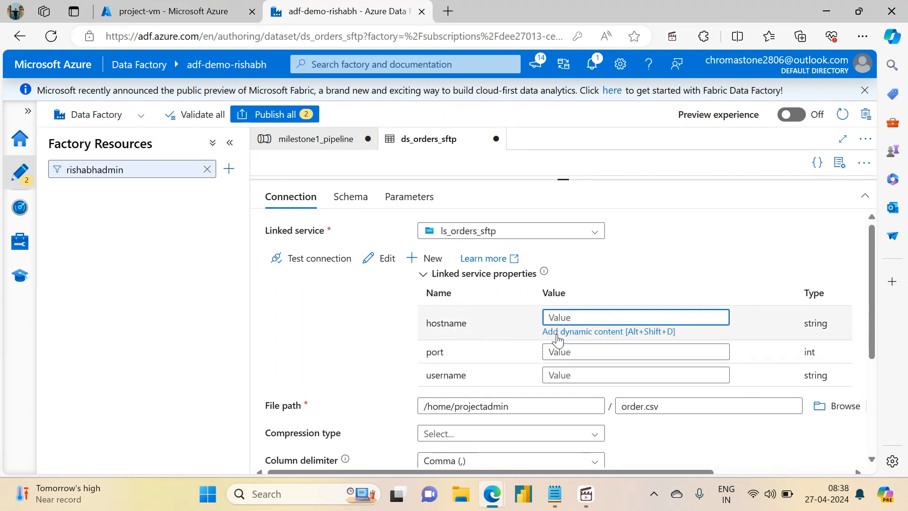
left_click(563, 332)
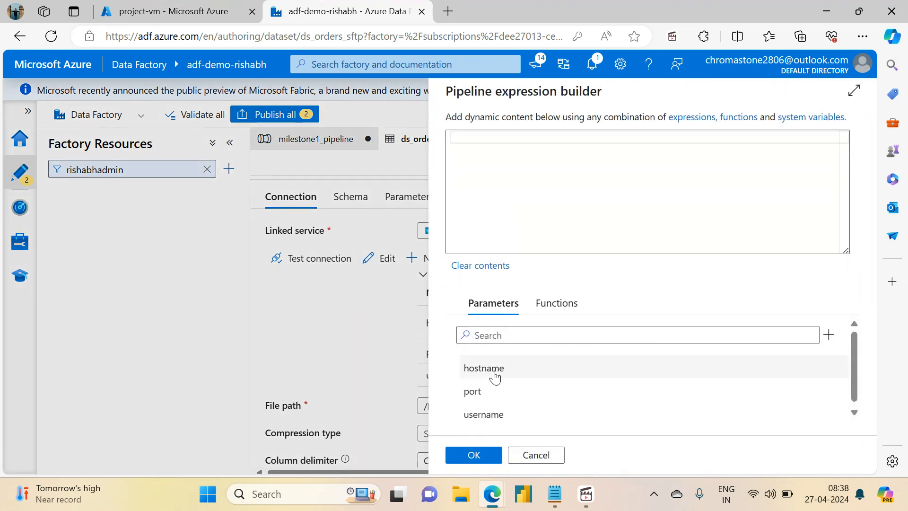
left_click(490, 374)
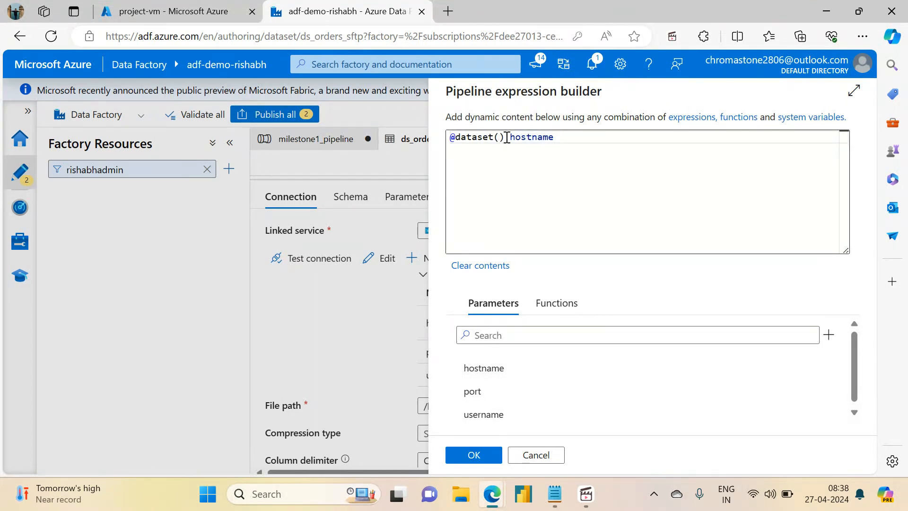
left_click_drag(506, 137, 450, 138)
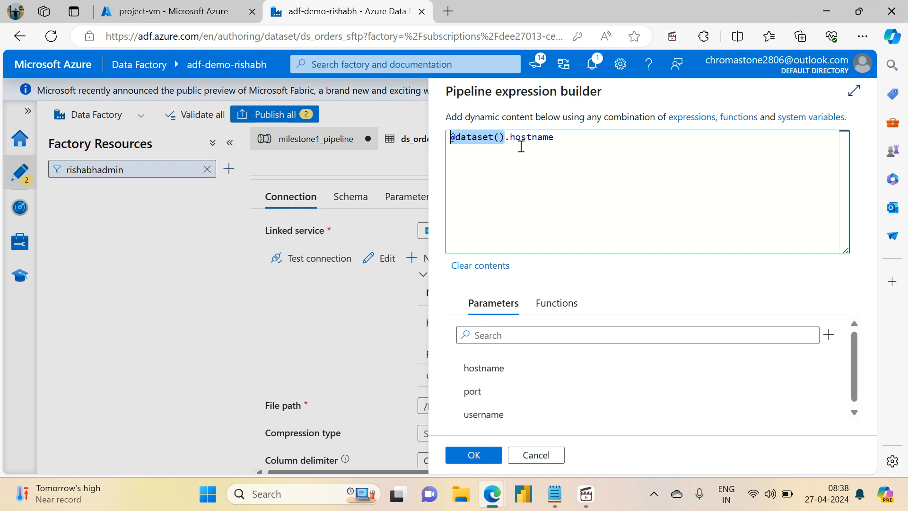
left_click(474, 455)
left_click(566, 331)
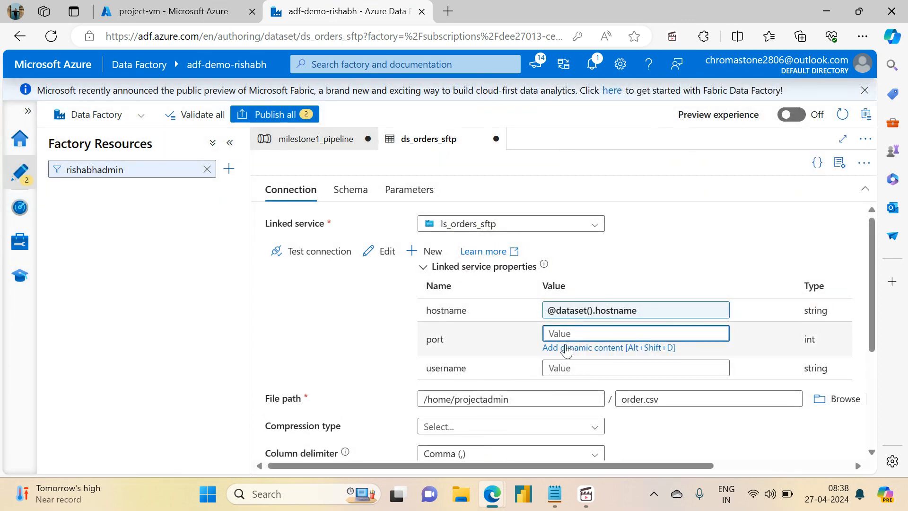
left_click(567, 348)
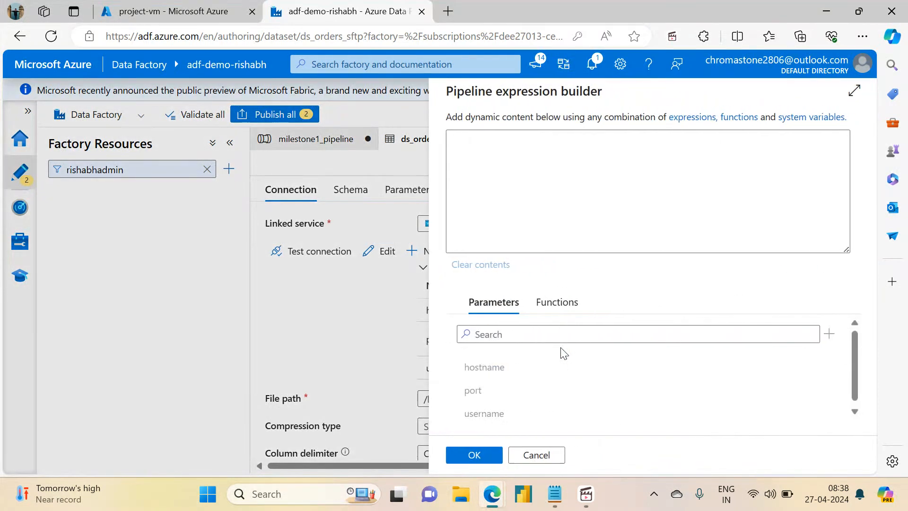
left_click(481, 399)
left_click(476, 454)
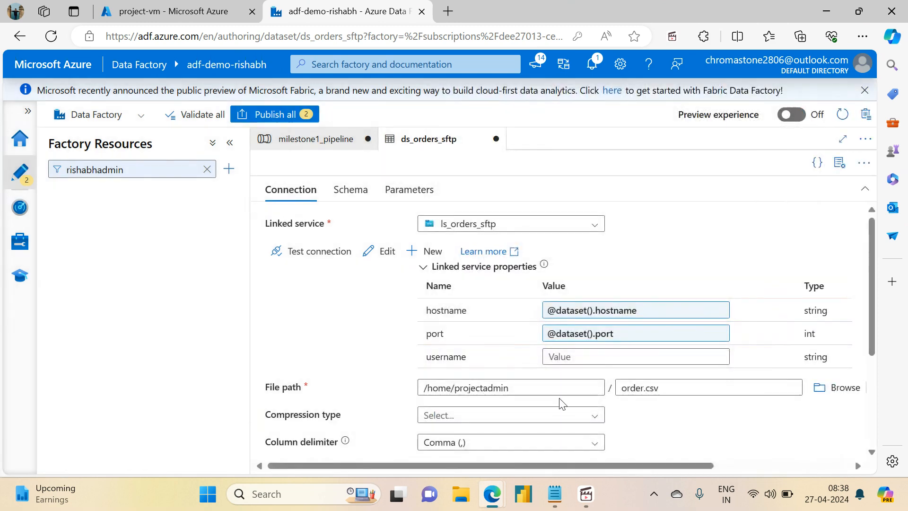
left_click(575, 351)
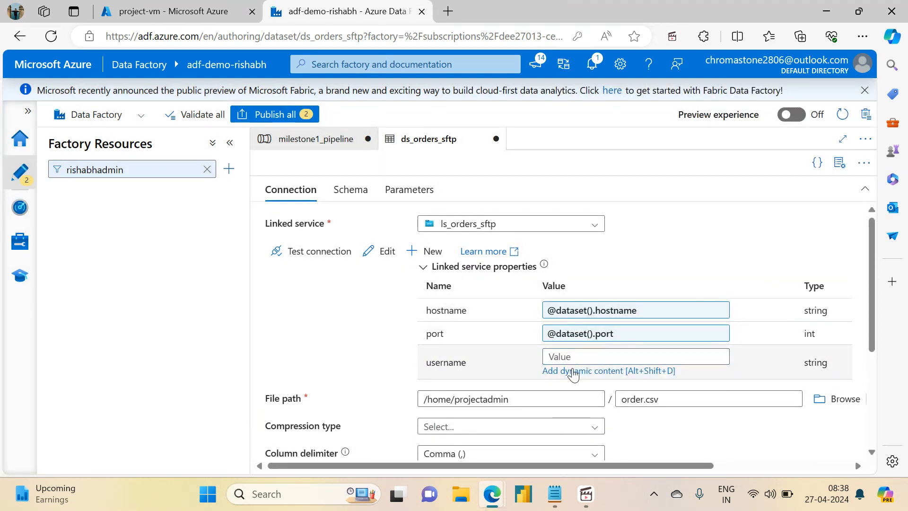
left_click(574, 371)
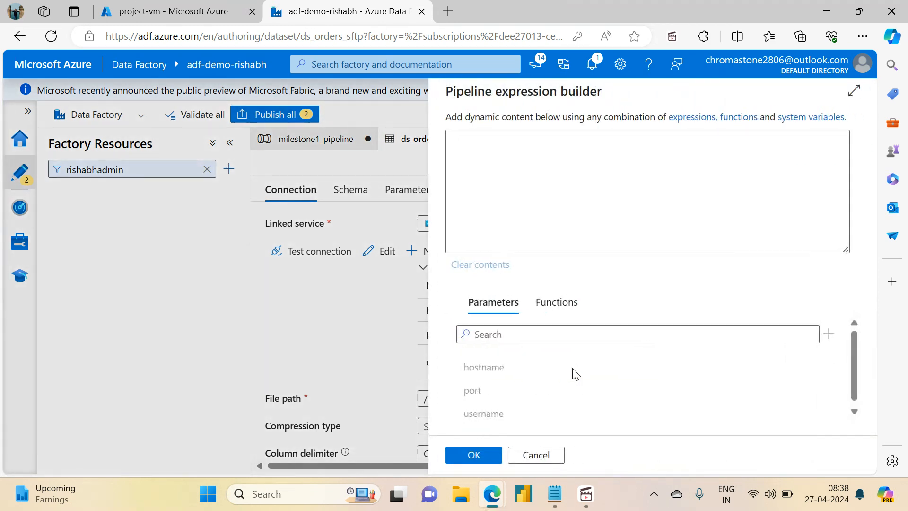
left_click(496, 415)
left_click(474, 455)
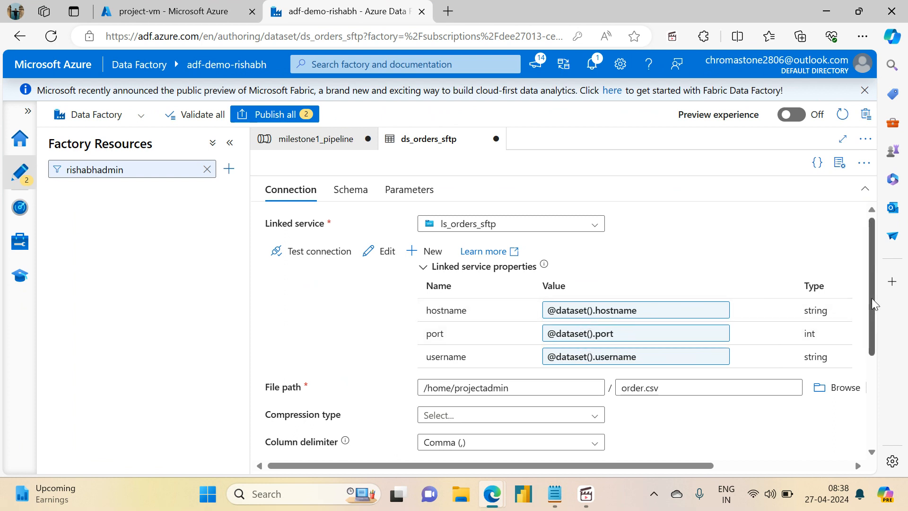
- Add two more String parameters named filepath and filename to the ds_orders_sftp dataset
left_click_drag(872, 298, 883, 362)
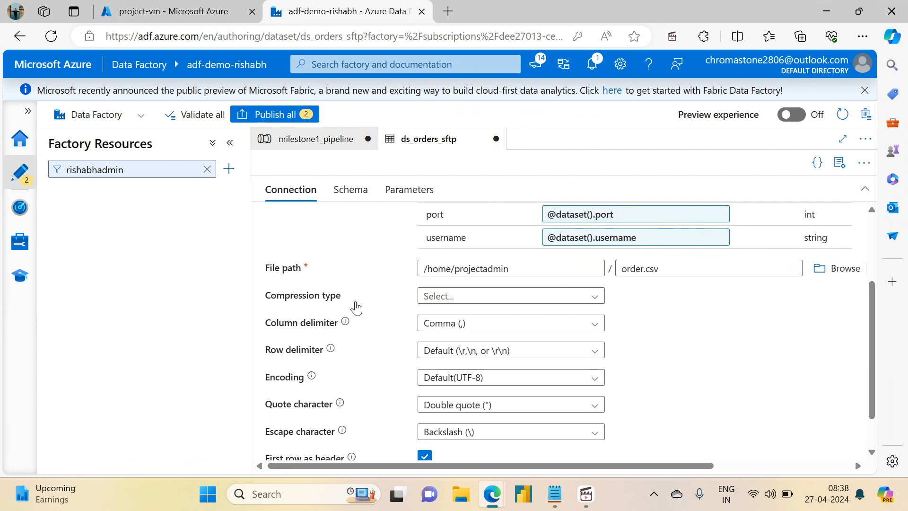
left_click(523, 270)
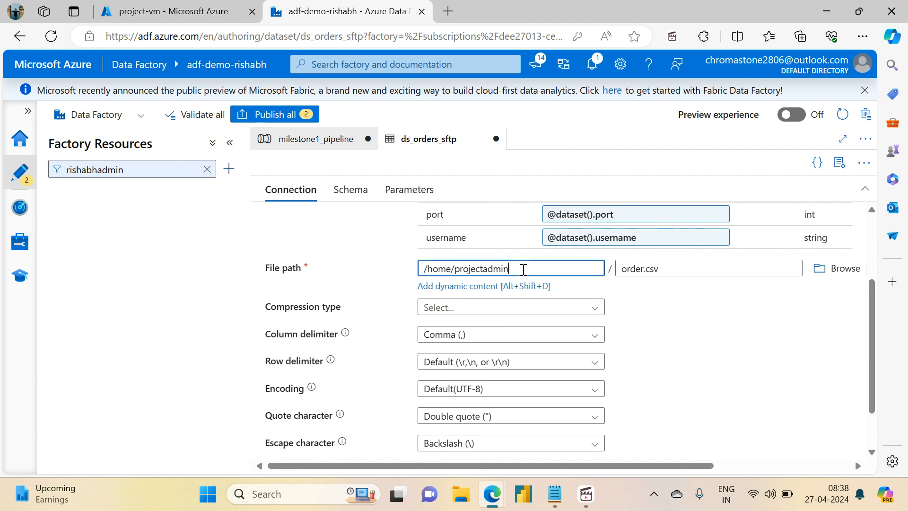
left_click_drag(873, 325, 858, 231)
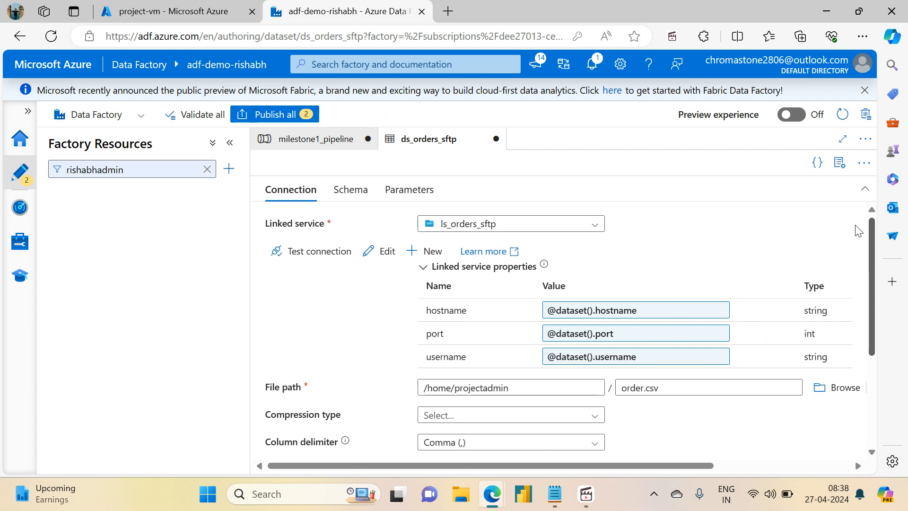
left_click(350, 189)
left_click(387, 194)
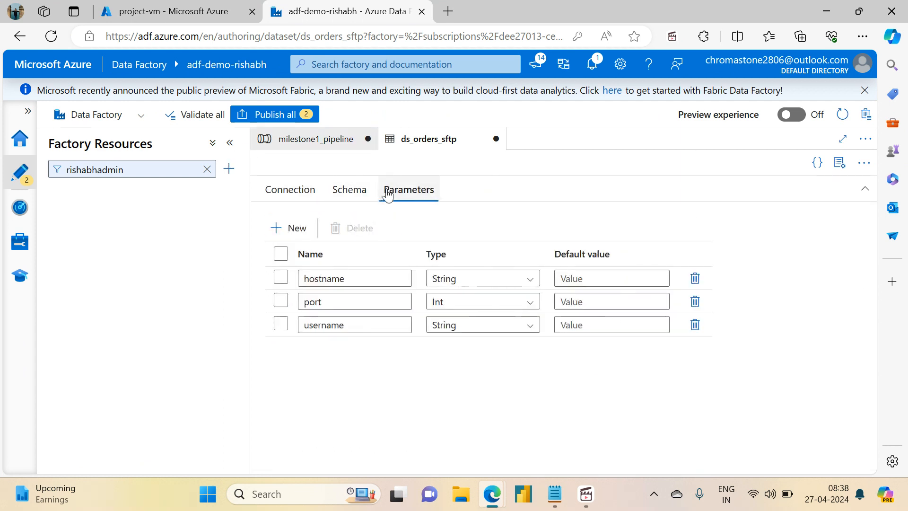
left_click(277, 228)
left_click(357, 349)
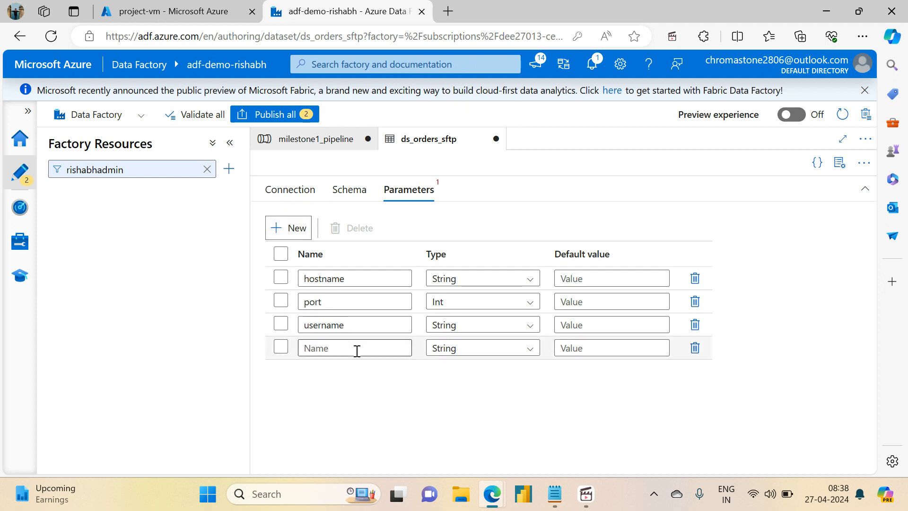
type("filepath")
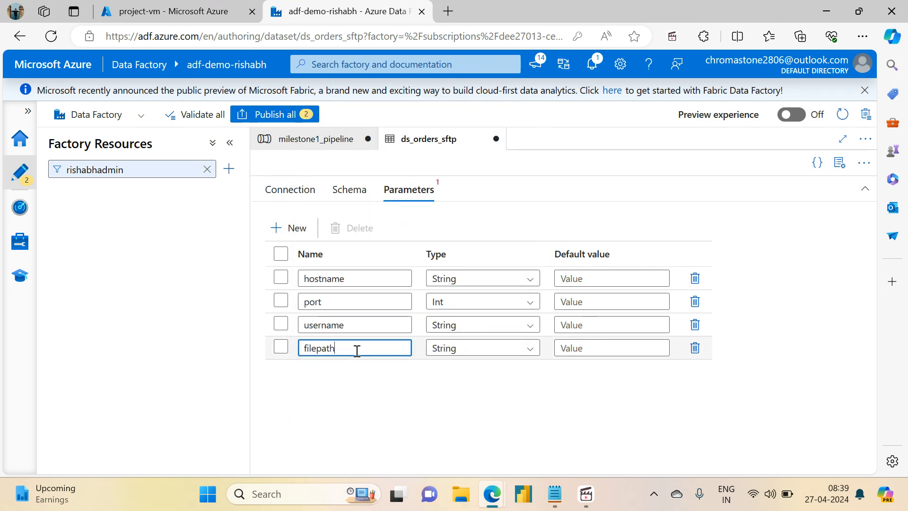
left_click(283, 229)
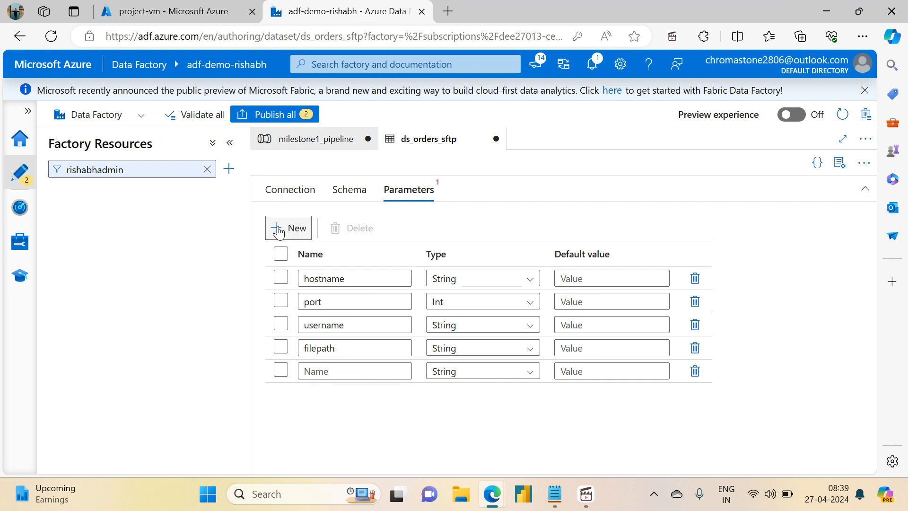
left_click(370, 371)
type("filename")
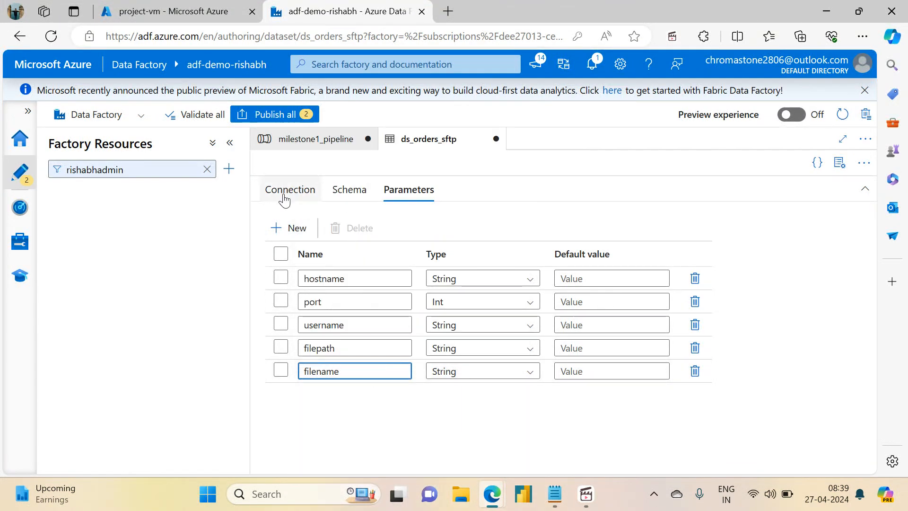
left_click(284, 199)
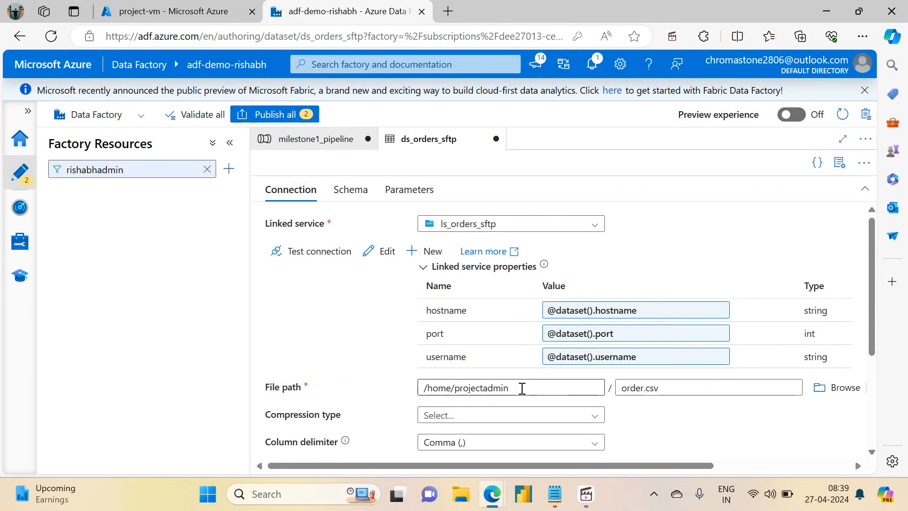
left_click_drag(521, 387, 395, 378)
key("BackSpace")
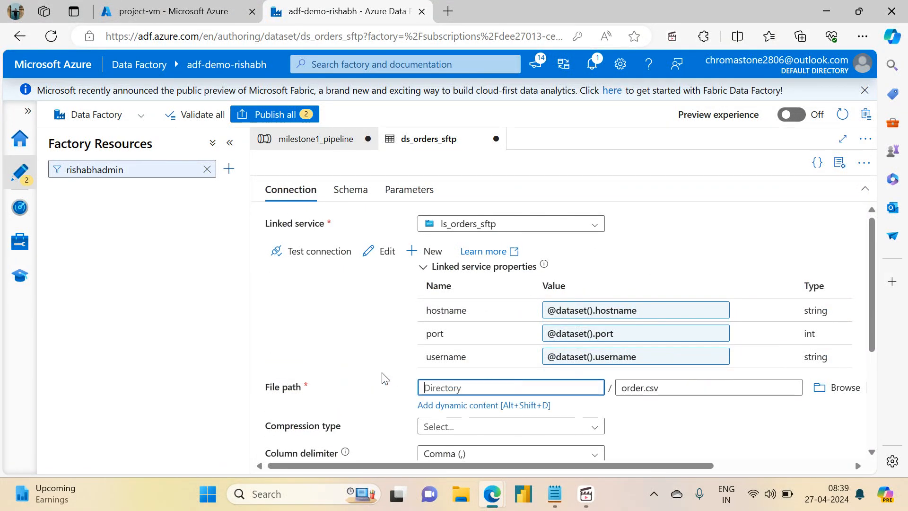
left_click(474, 406)
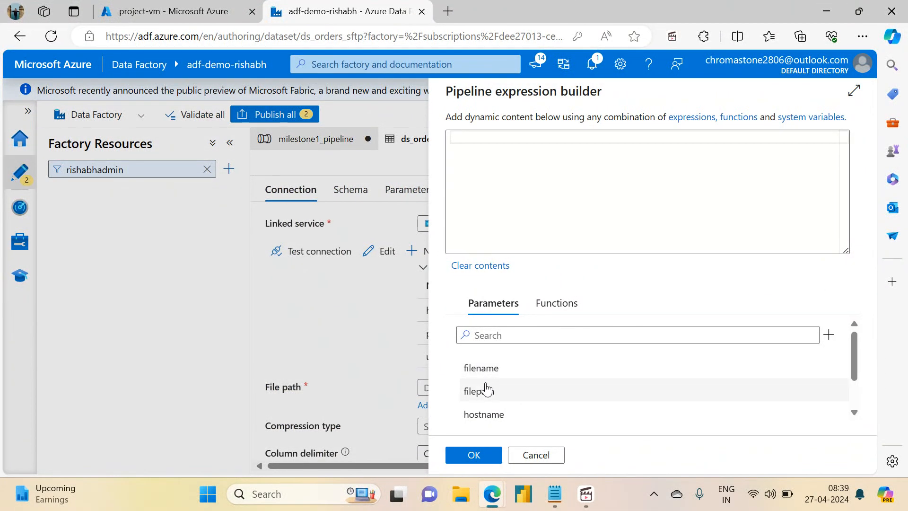
left_click(486, 389)
left_click(473, 455)
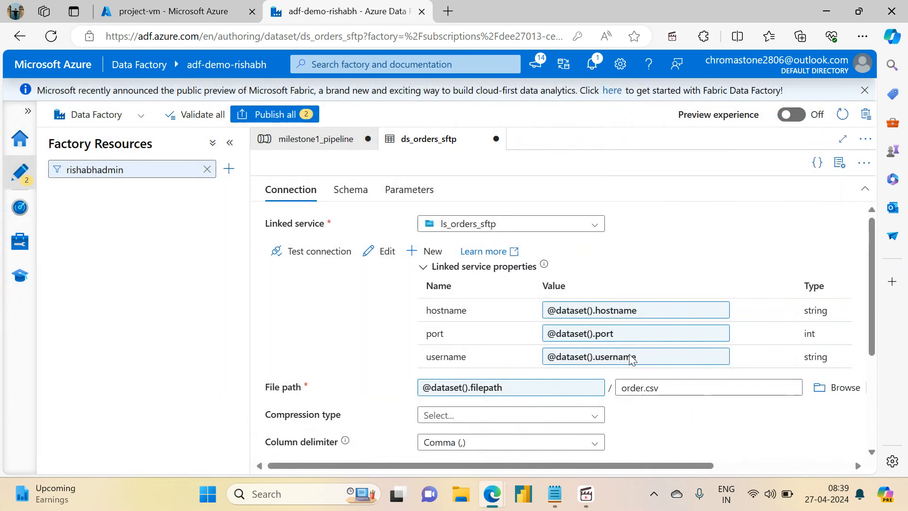
left_click_drag(681, 385, 611, 388)
key("BackSpace")
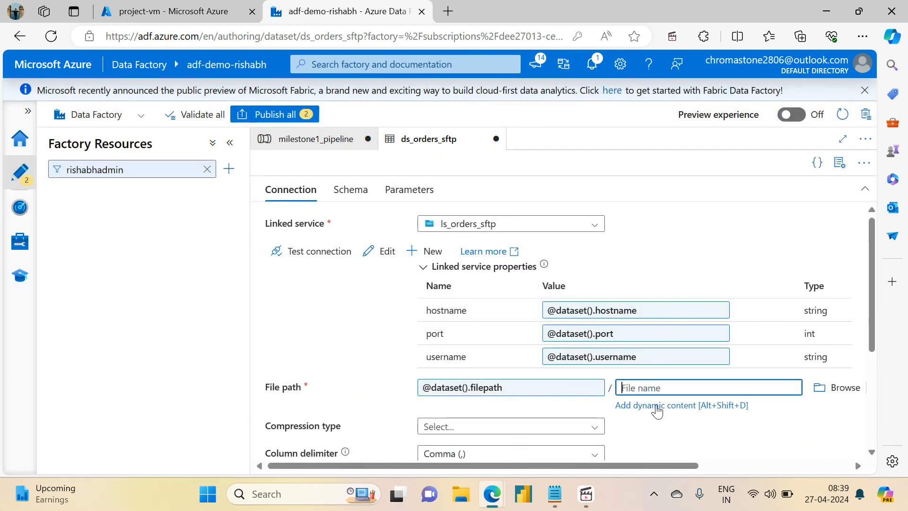
left_click(662, 406)
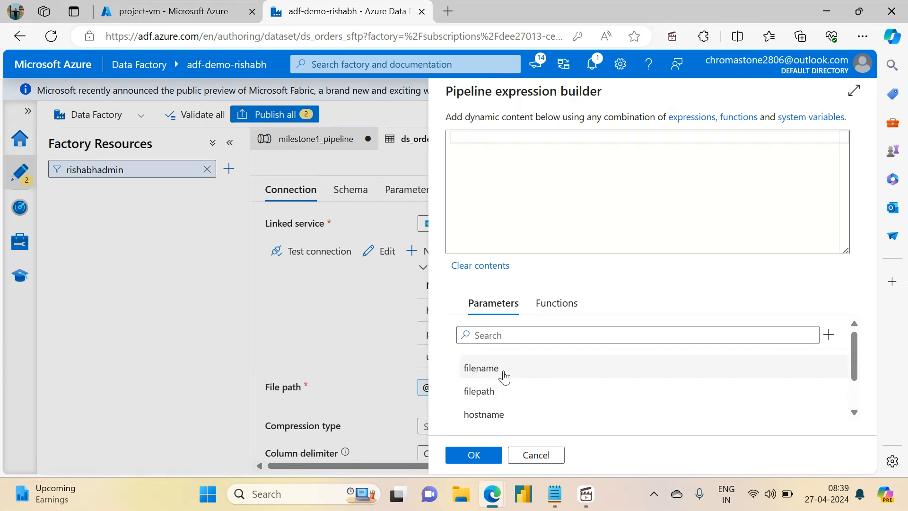
left_click(505, 376)
left_click(475, 455)
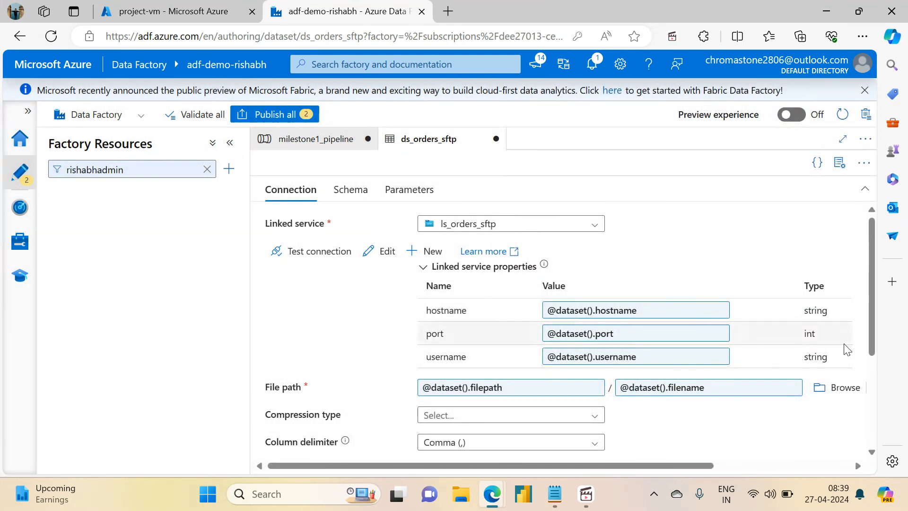
scroll(873, 336, "down", 4)
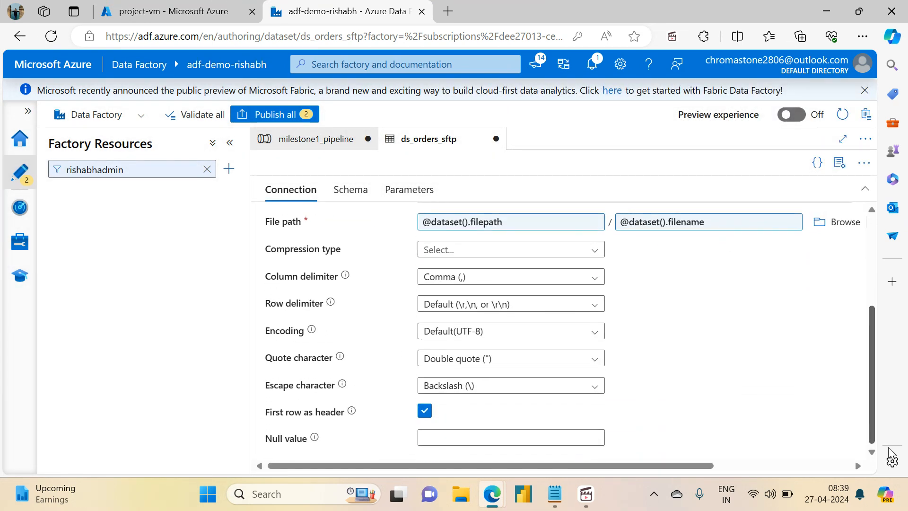
scroll(870, 340, "up", 4)
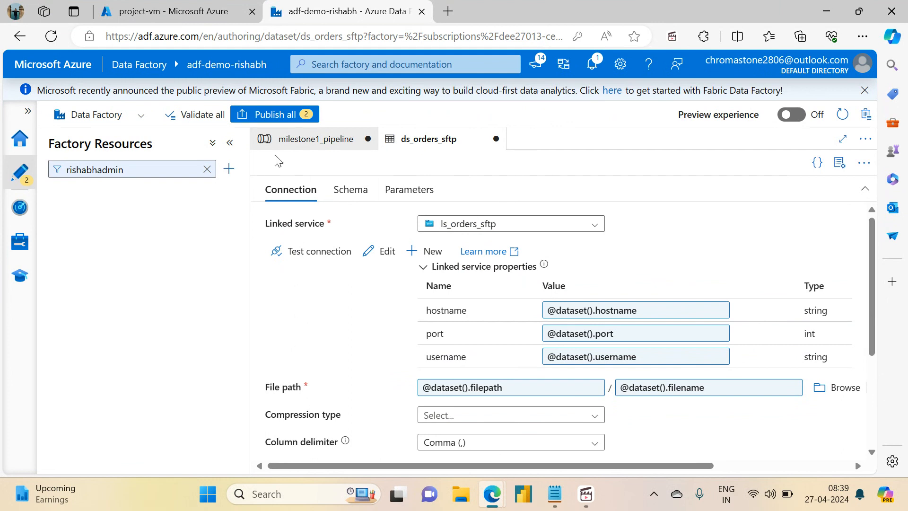
- Return to milestone1_pipeline and add six blank String parameters at pipeline level
left_click(316, 142)
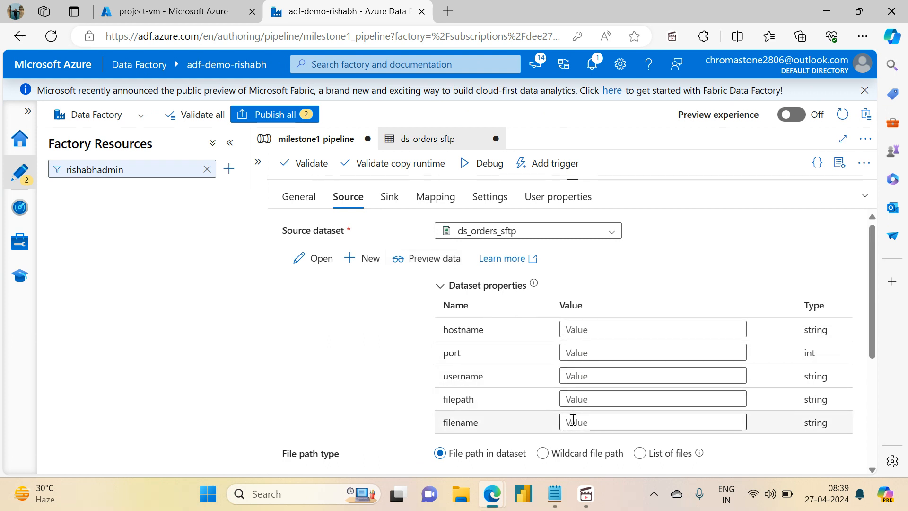
left_click(287, 201)
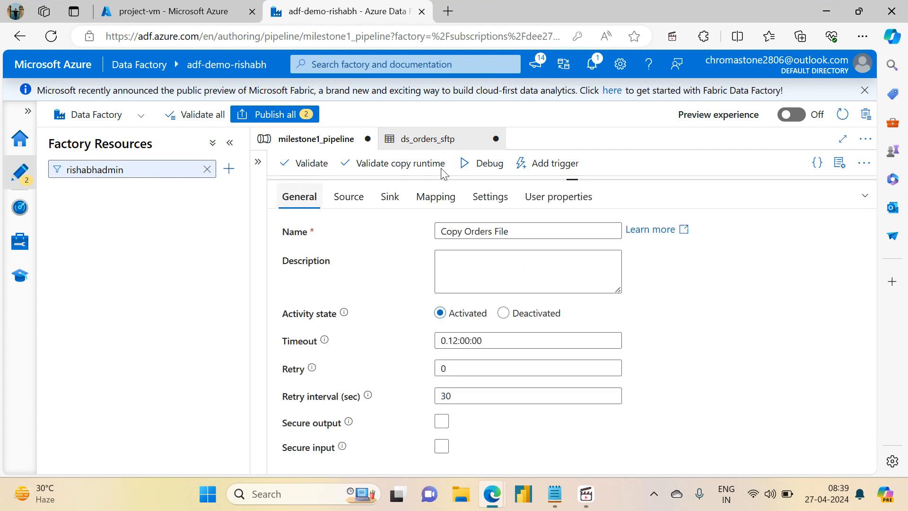
left_click_drag(575, 178, 587, 336)
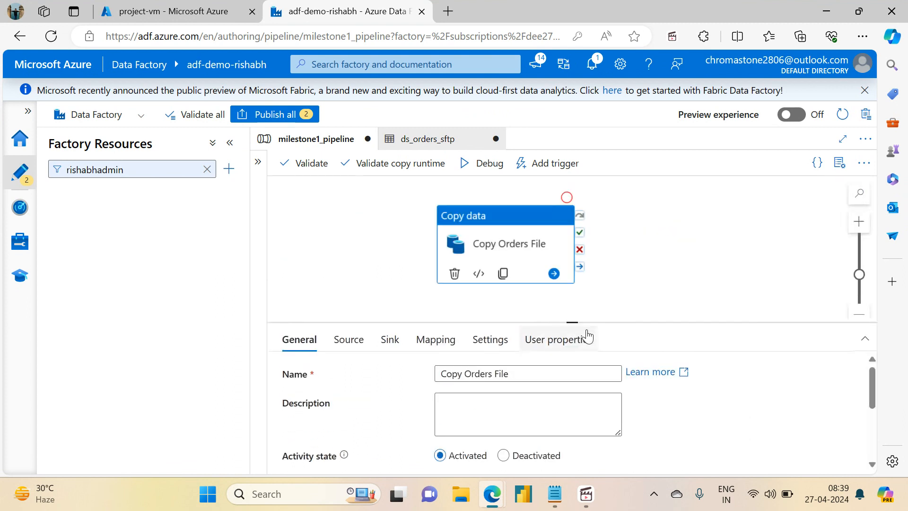
left_click(361, 209)
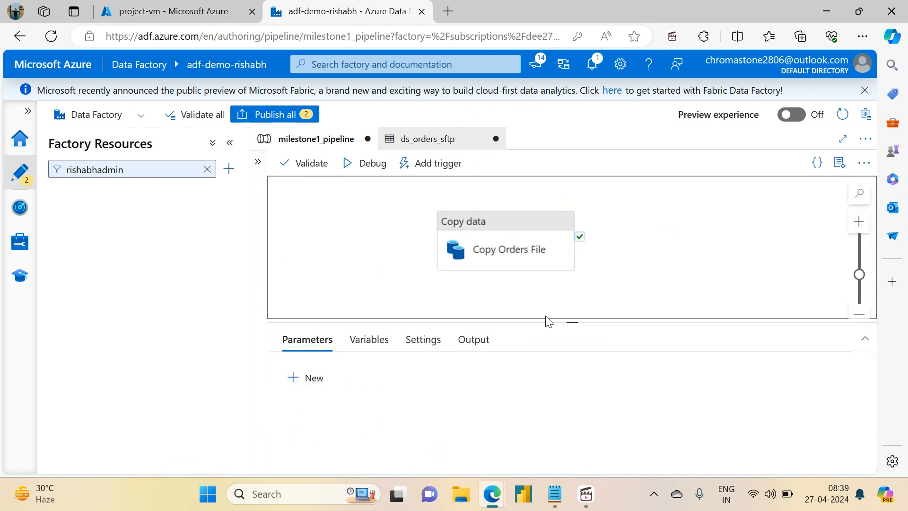
left_click_drag(567, 320, 570, 180)
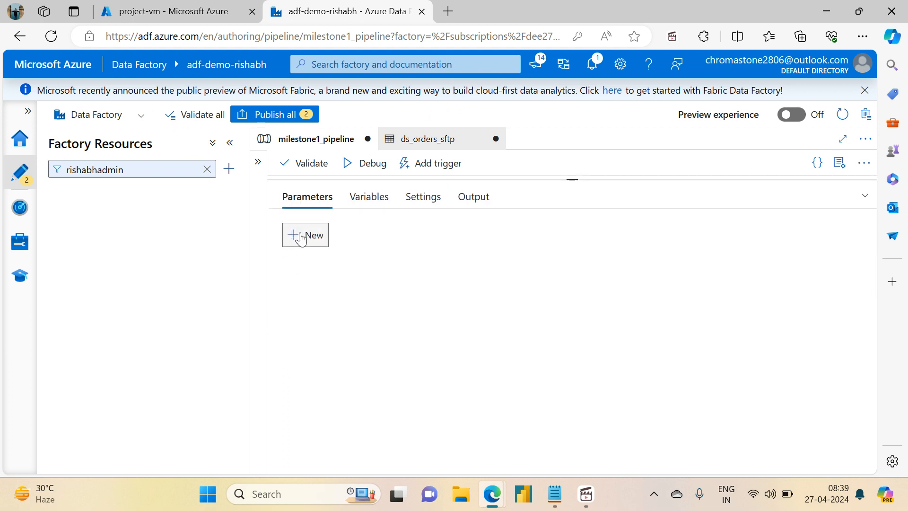
left_click(301, 236)
left_click(301, 237)
left_click(302, 237)
left_click(301, 236)
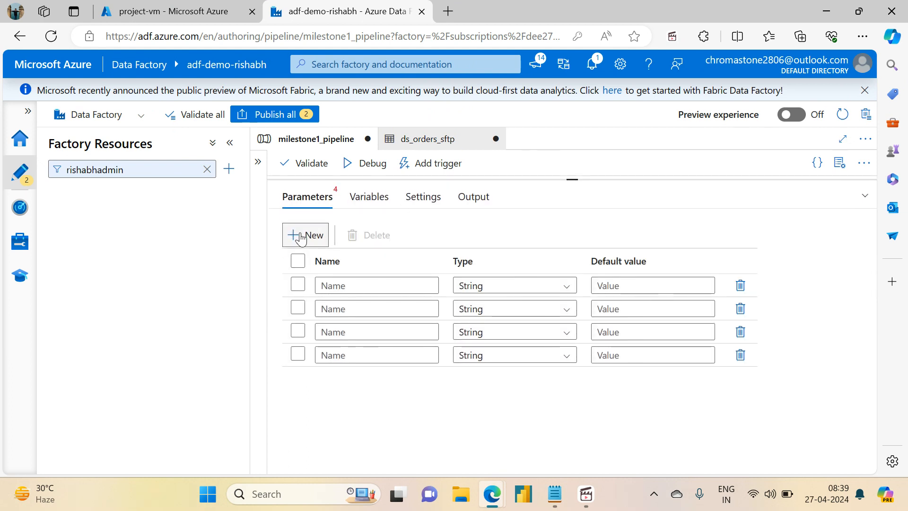
left_click(302, 236)
left_click(301, 237)
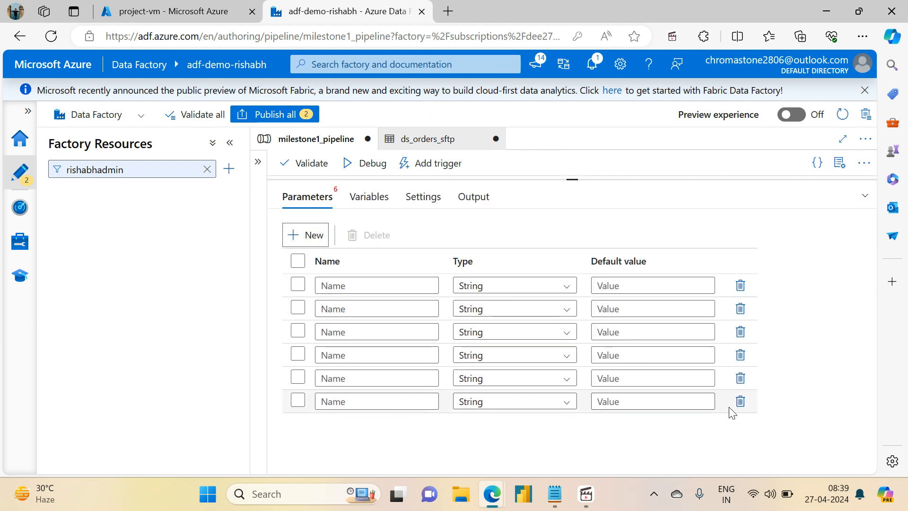
- Delete the sixth blank pipeline parameter and name the first three hostname, port and username
left_click(739, 401)
left_click(365, 287)
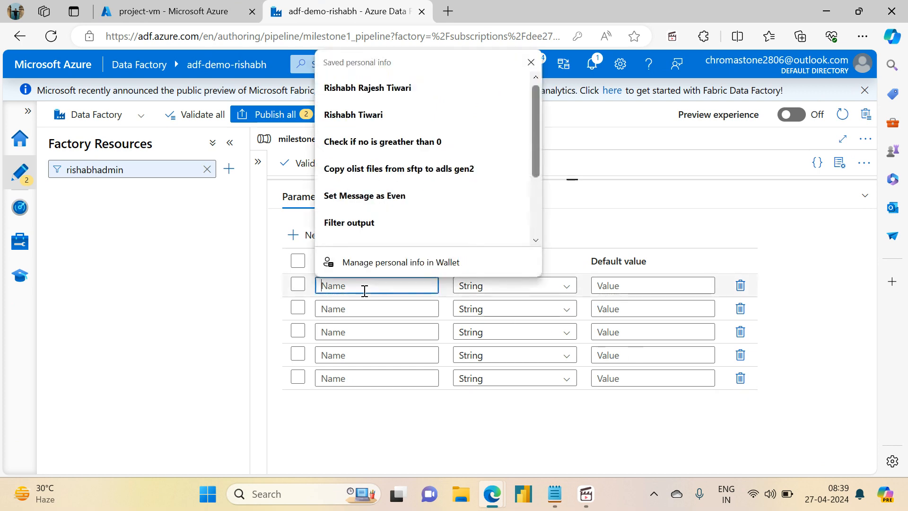
type("hostname")
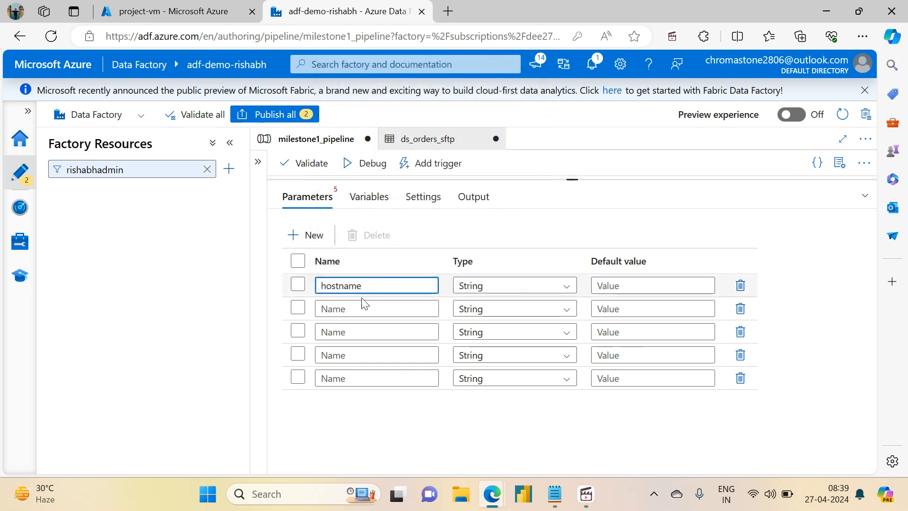
left_click(360, 308)
type("port")
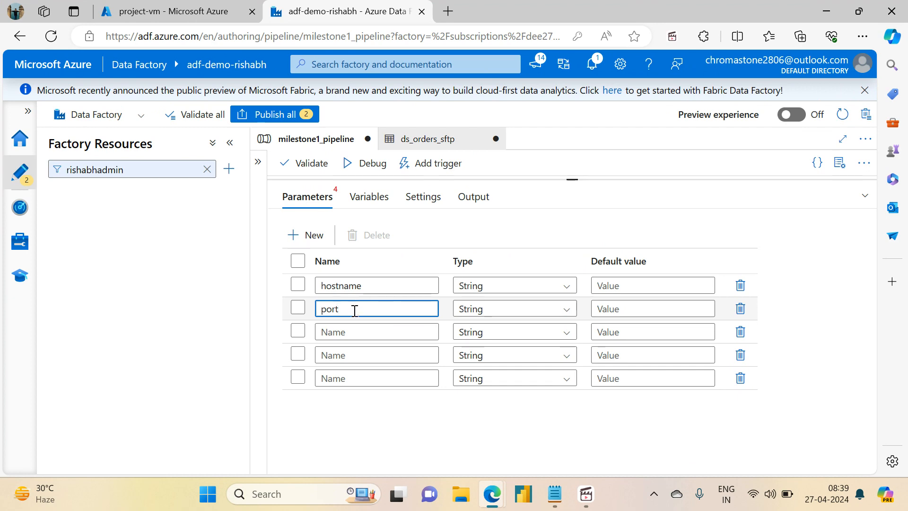
left_click(362, 329)
type("use")
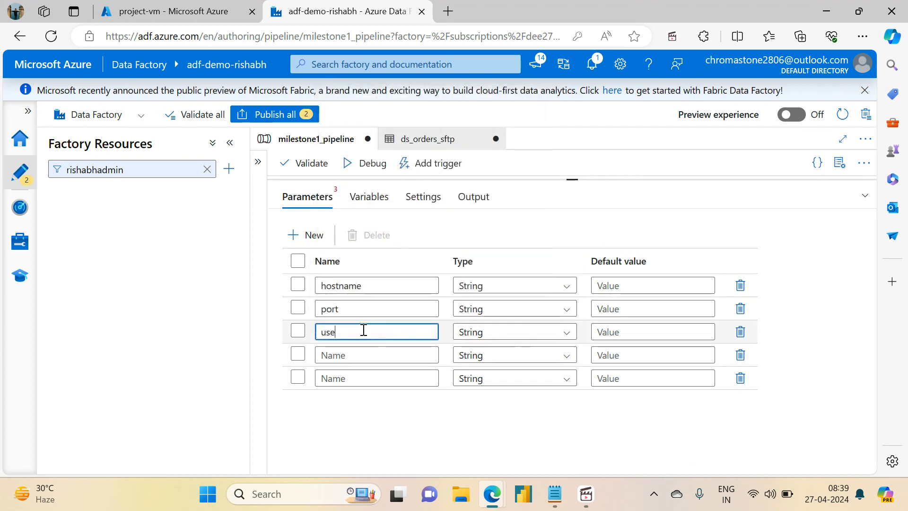
type("rname")
- Name the last two pipeline parameters filepath and filename, and change the port parameter's type to Int
left_click(359, 354)
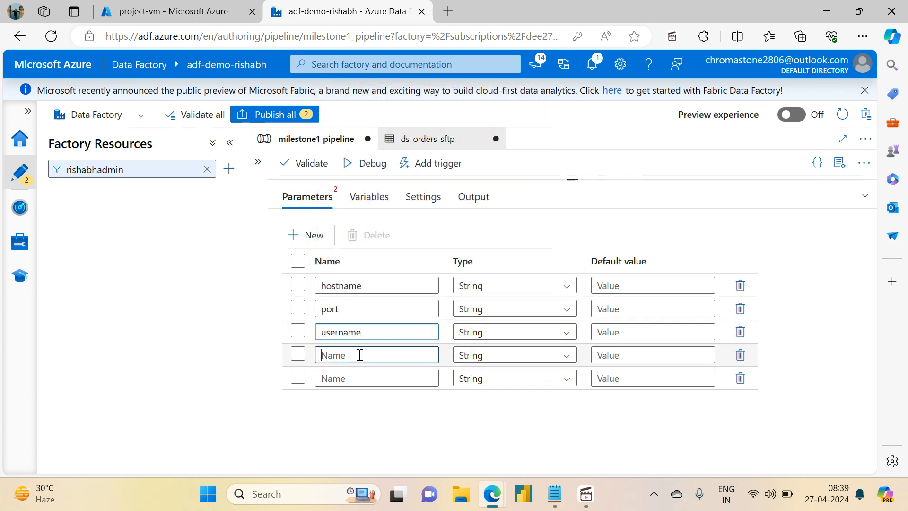
type("filepath")
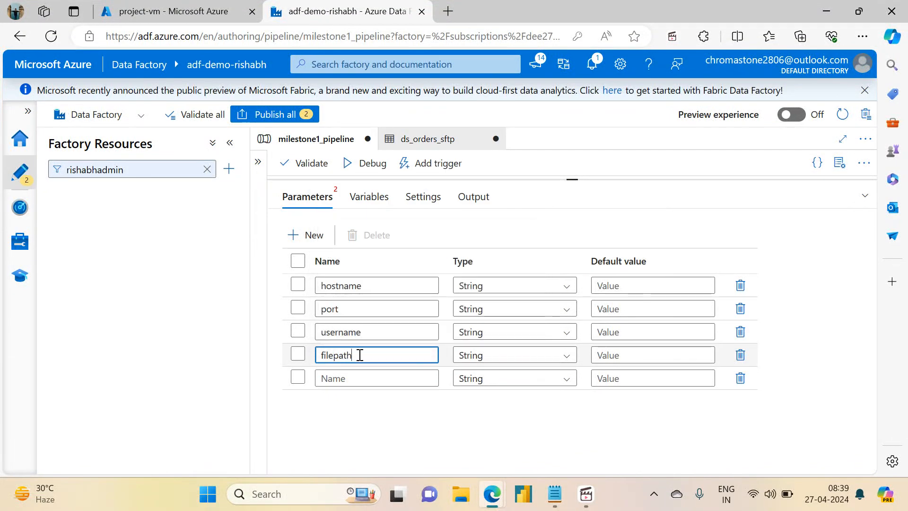
left_click(355, 380)
type("filename")
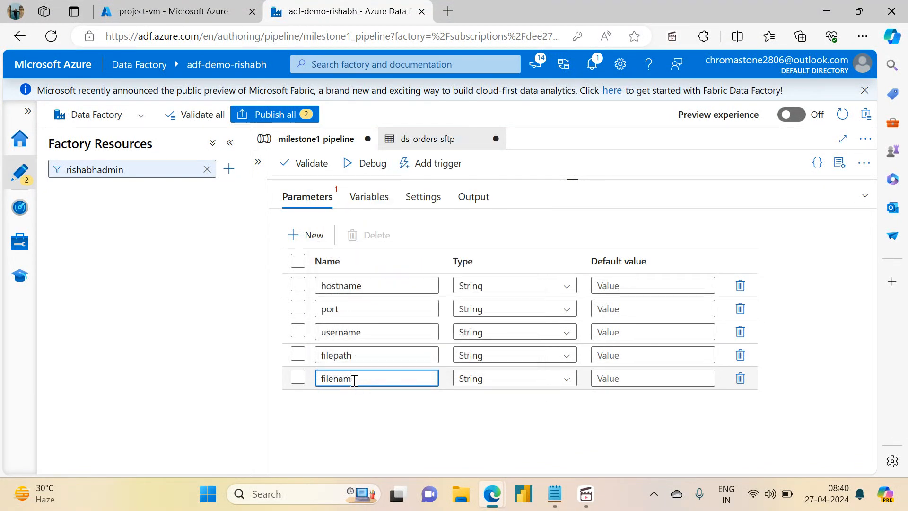
left_click(527, 309)
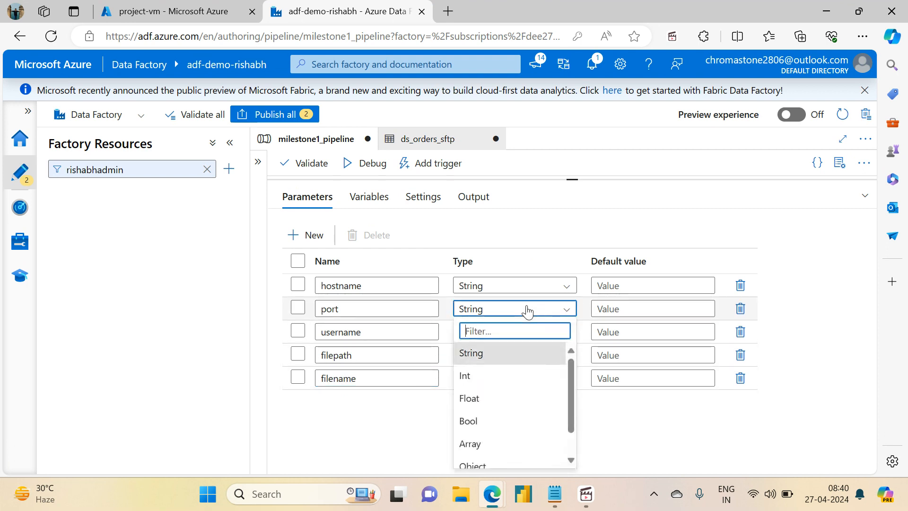
left_click(474, 378)
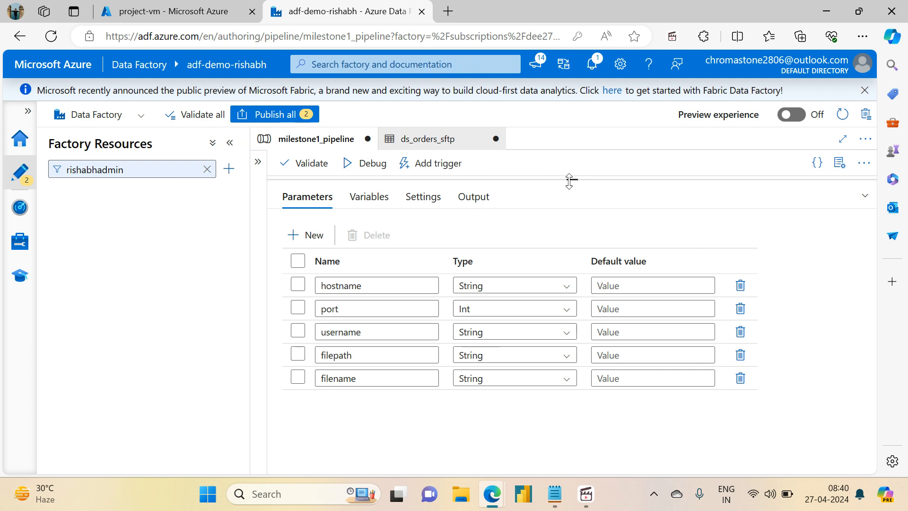
left_click_drag(570, 179, 582, 312)
left_click(451, 240)
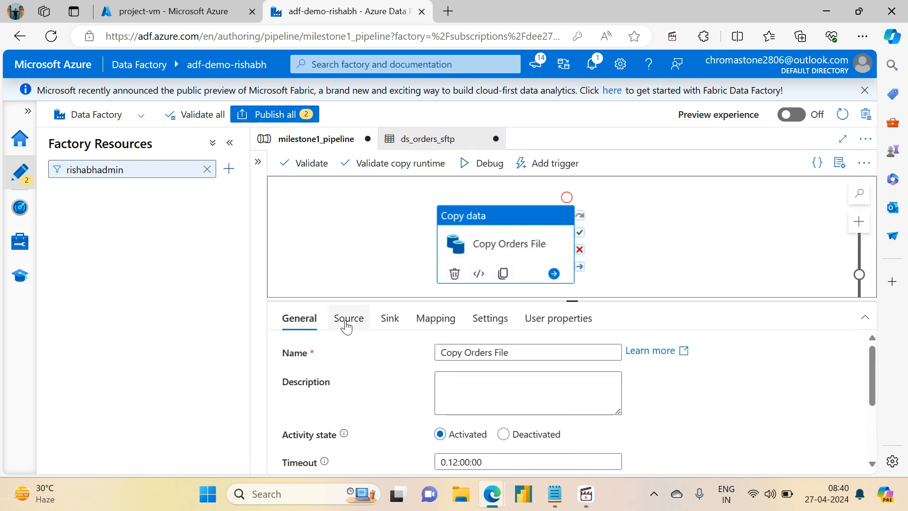
left_click(347, 318)
left_click_drag(569, 301, 571, 180)
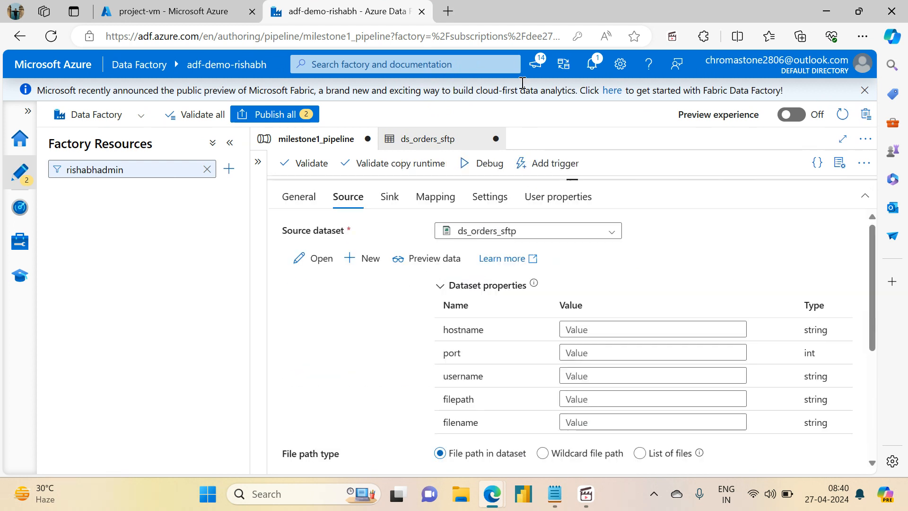
left_click(587, 330)
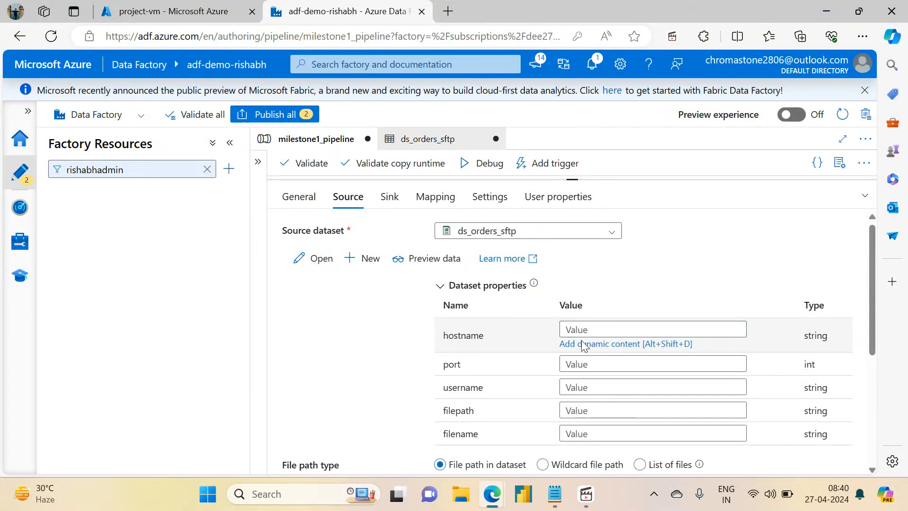
left_click(583, 344)
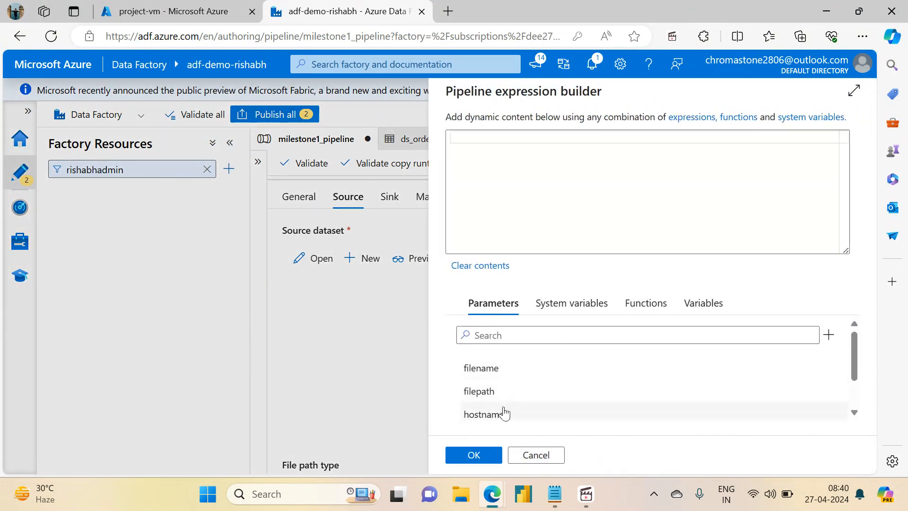
left_click(503, 414)
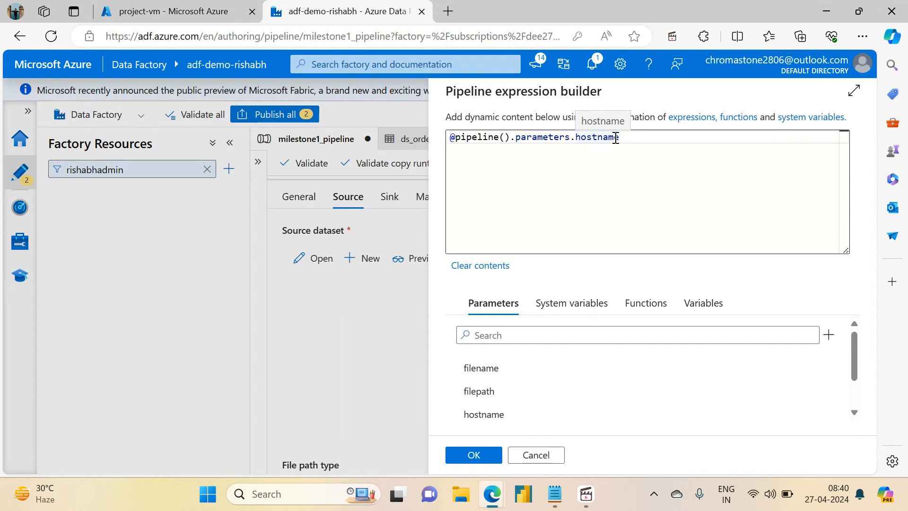
left_click(471, 464)
left_click(624, 348)
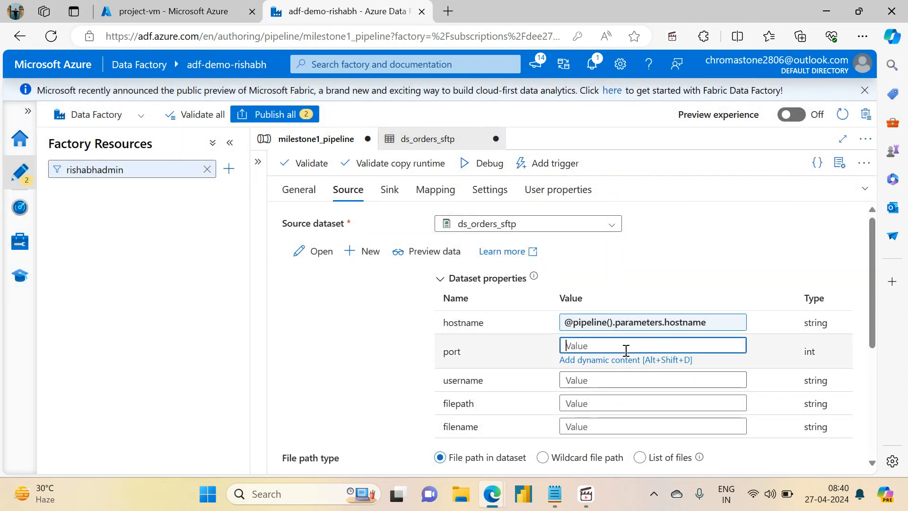
left_click(591, 363)
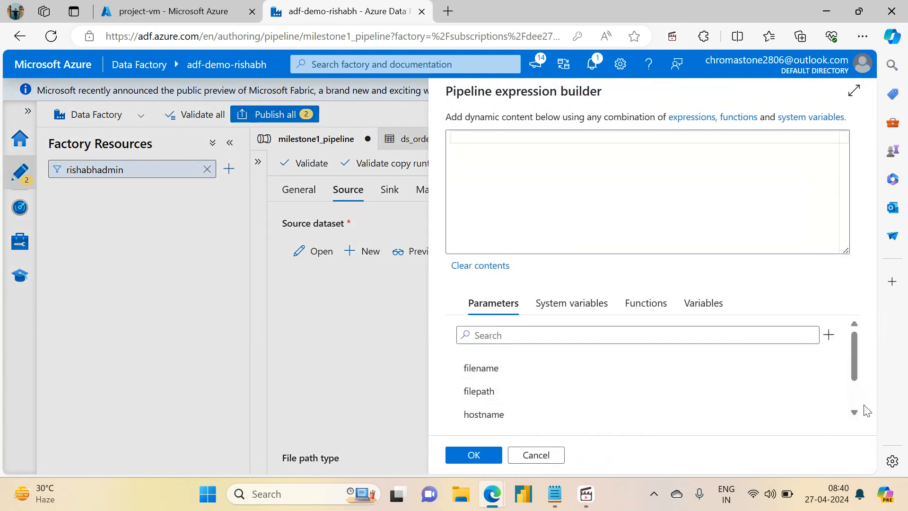
scroll(855, 367, "down", 2)
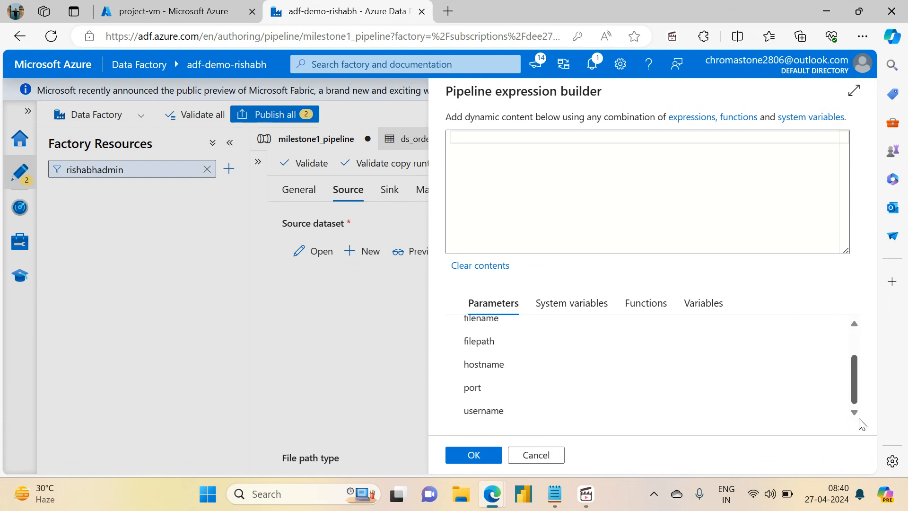
left_click(468, 387)
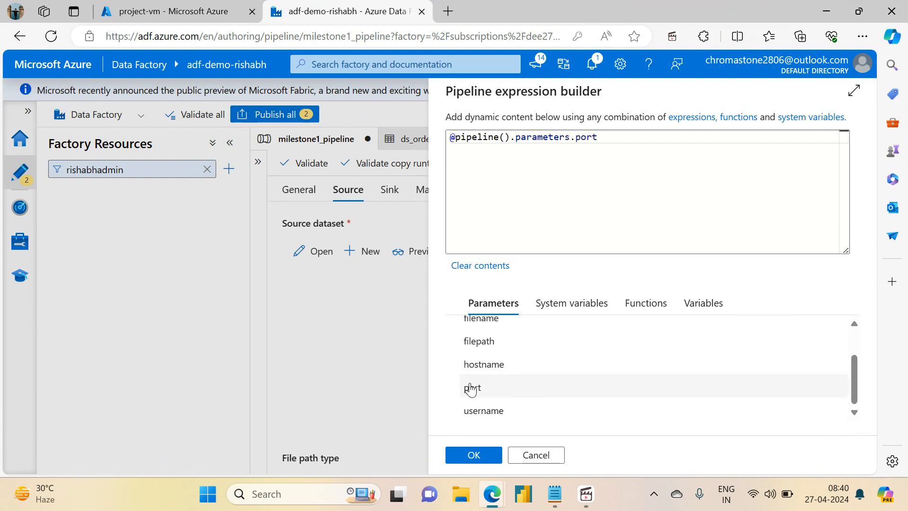
left_click(474, 455)
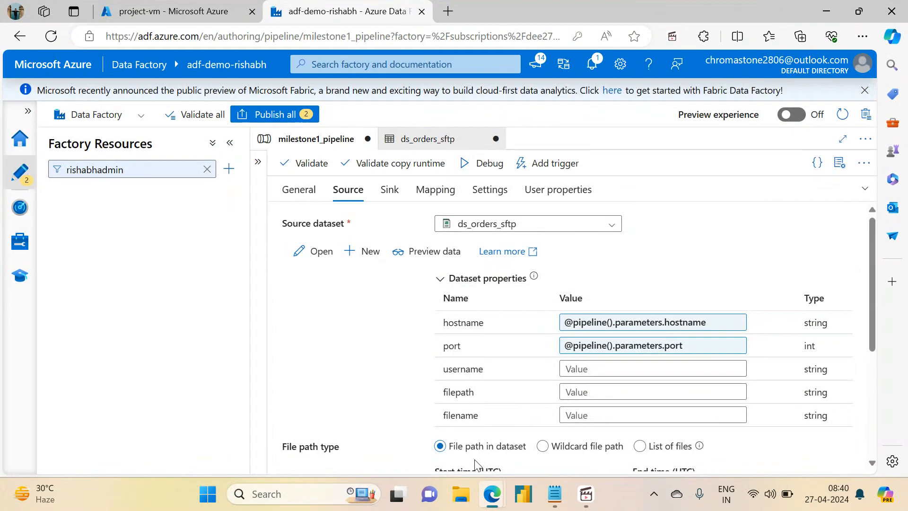
left_click(587, 374)
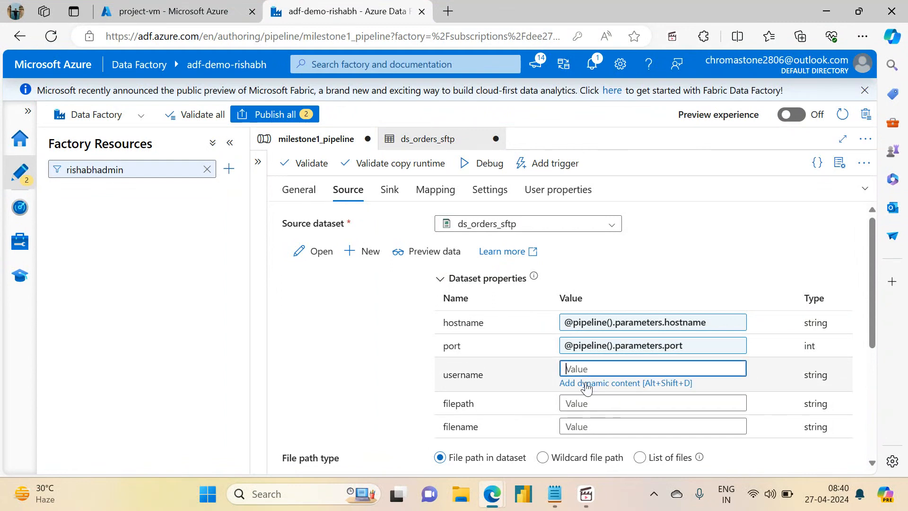
left_click(587, 384)
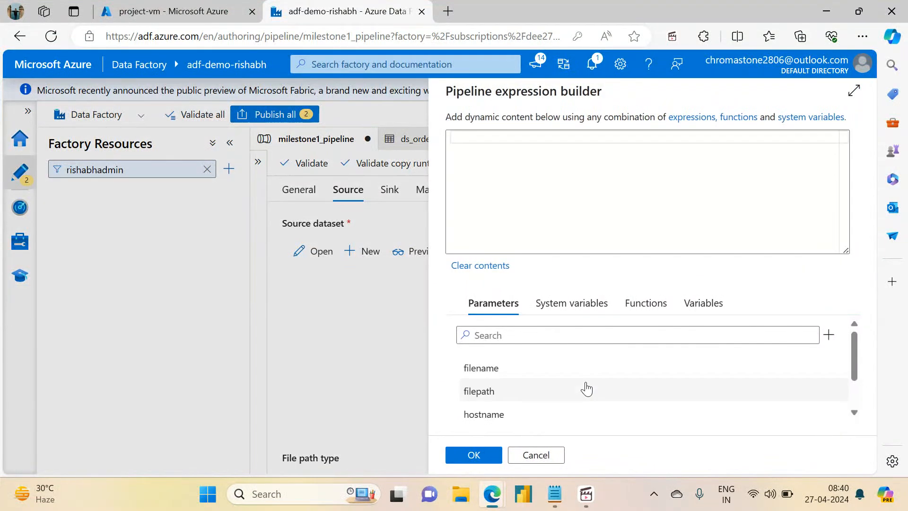
left_click_drag(857, 377, 855, 411)
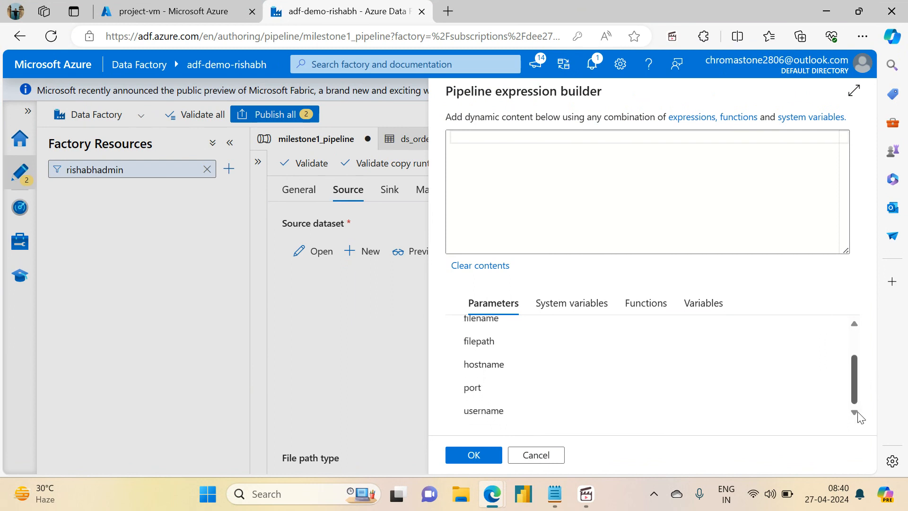
left_click(513, 416)
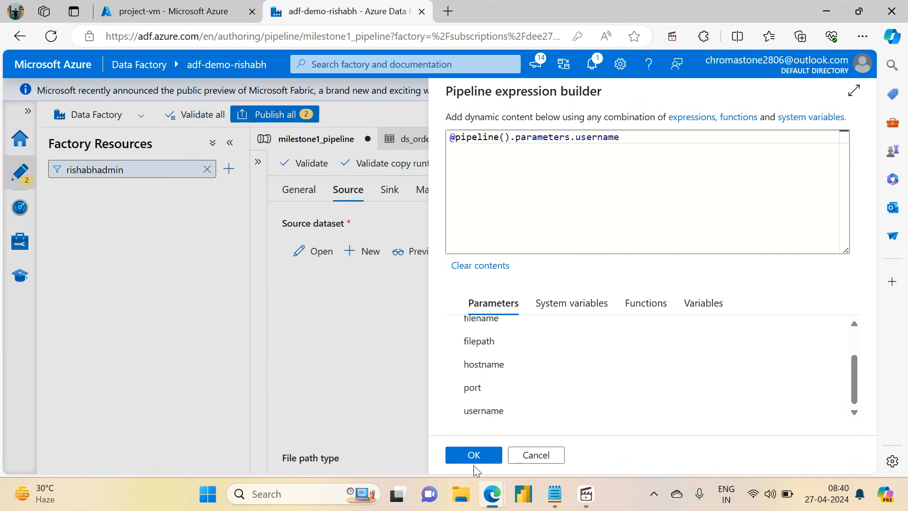
left_click(474, 455)
left_click(590, 393)
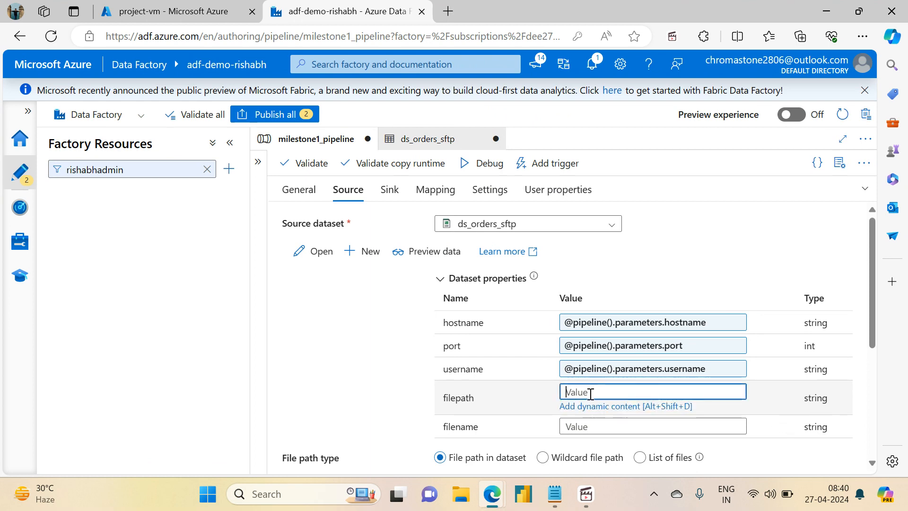
left_click(583, 406)
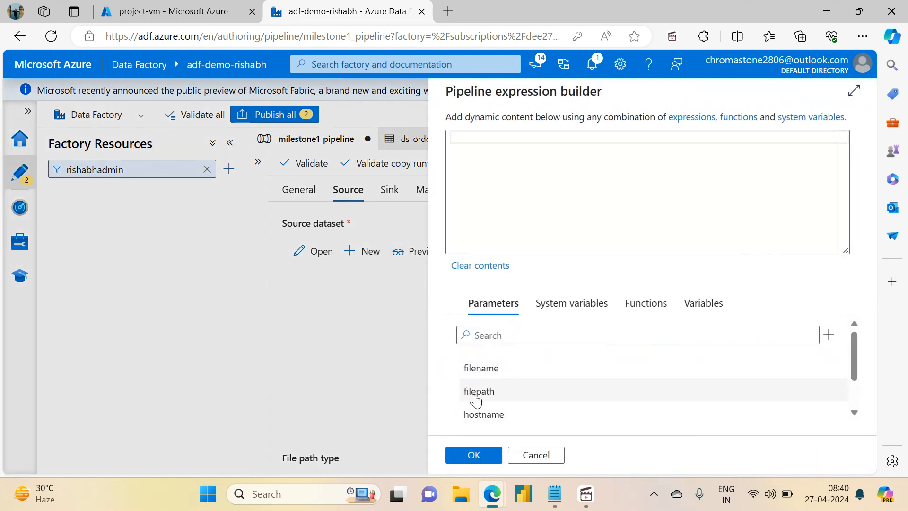
left_click(492, 393)
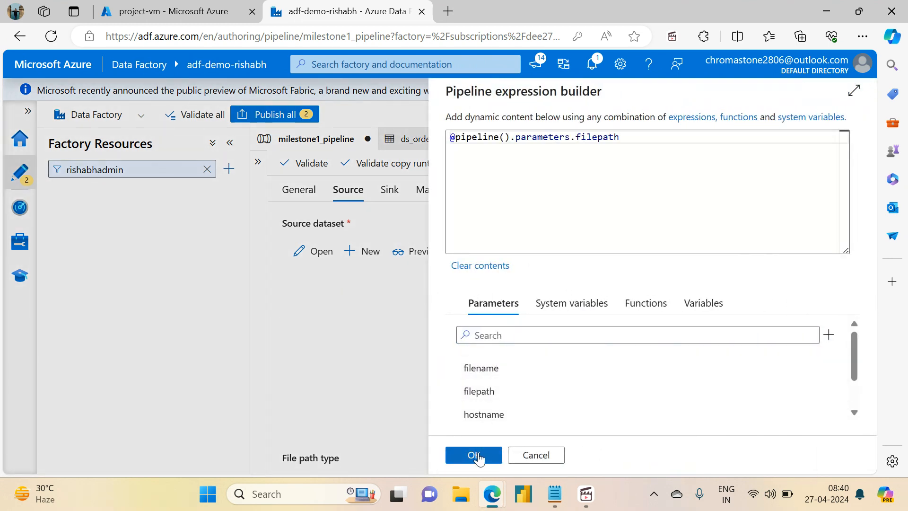
left_click(476, 455)
left_click(586, 417)
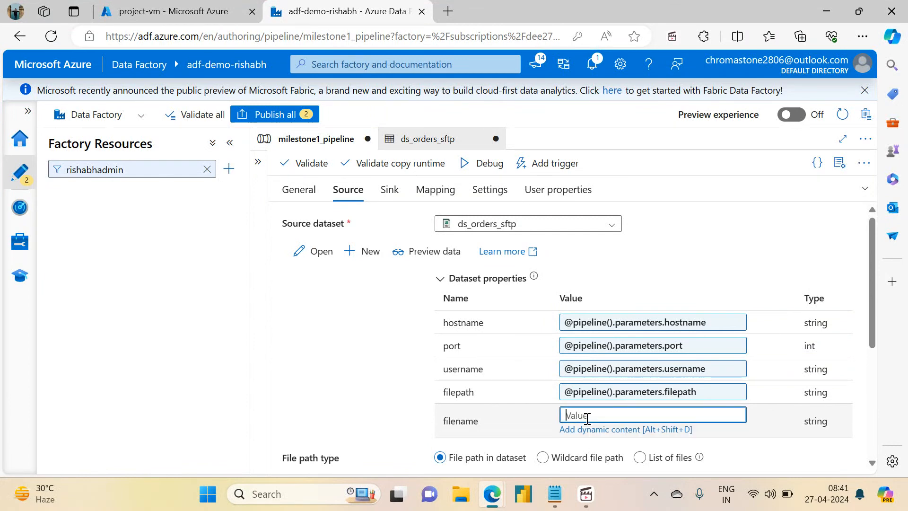
left_click(580, 430)
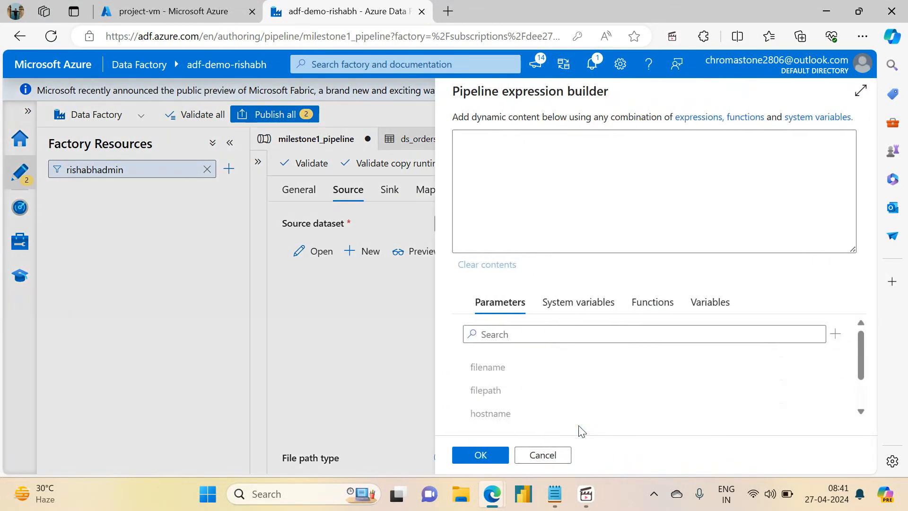
left_click(484, 371)
left_click(473, 456)
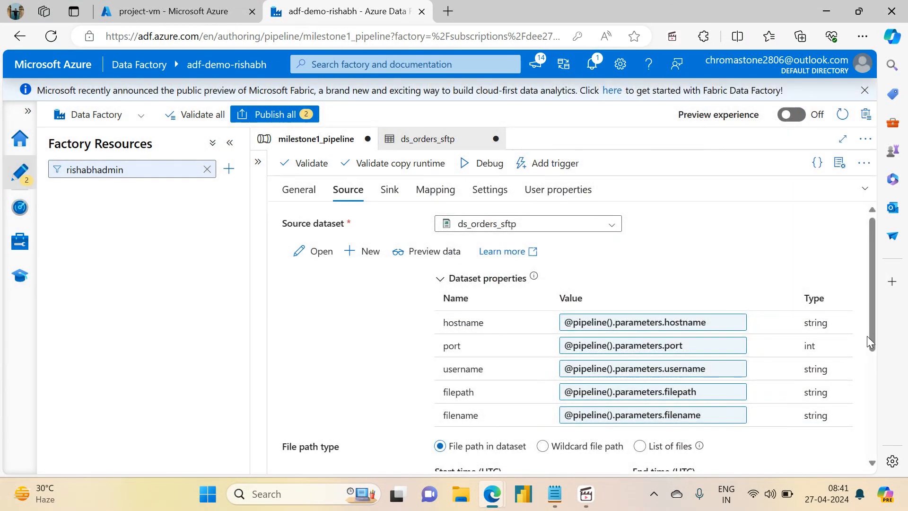
left_click_drag(875, 341, 855, 244)
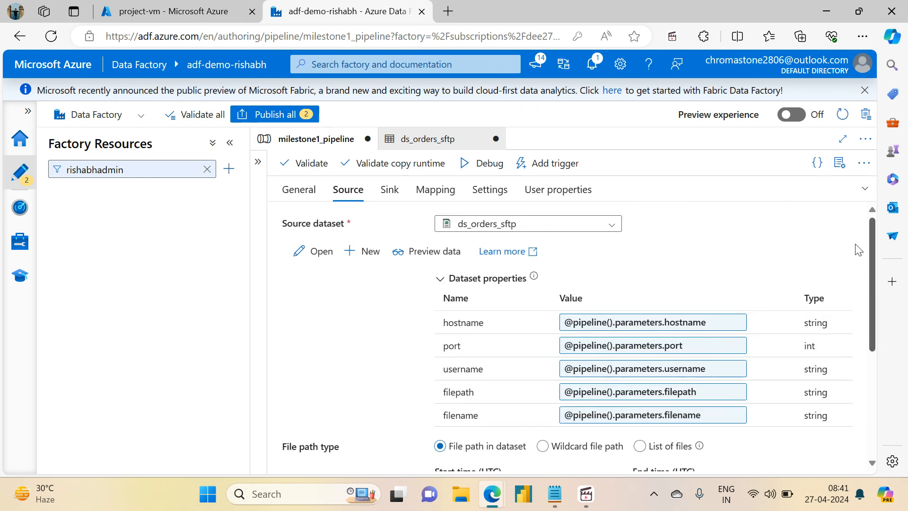
- Clear the container, folder_path and file values of the ds_adlsgen2_storage dataset in the copy activity's sink
left_click(389, 193)
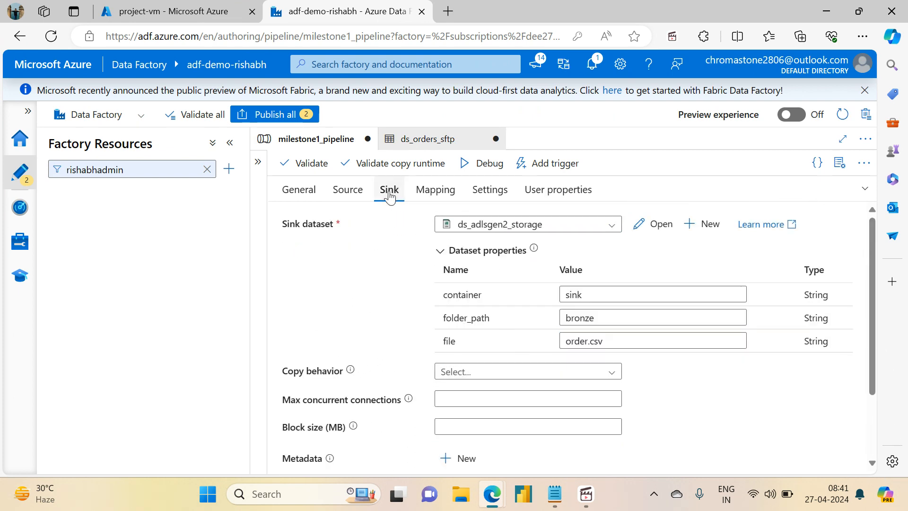
left_click(610, 298)
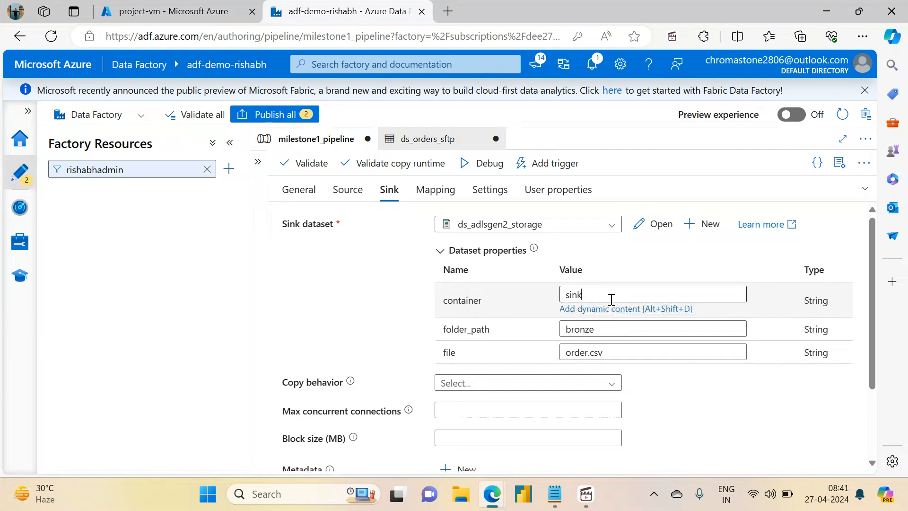
left_click_drag(609, 298, 546, 339)
key("BackSpace")
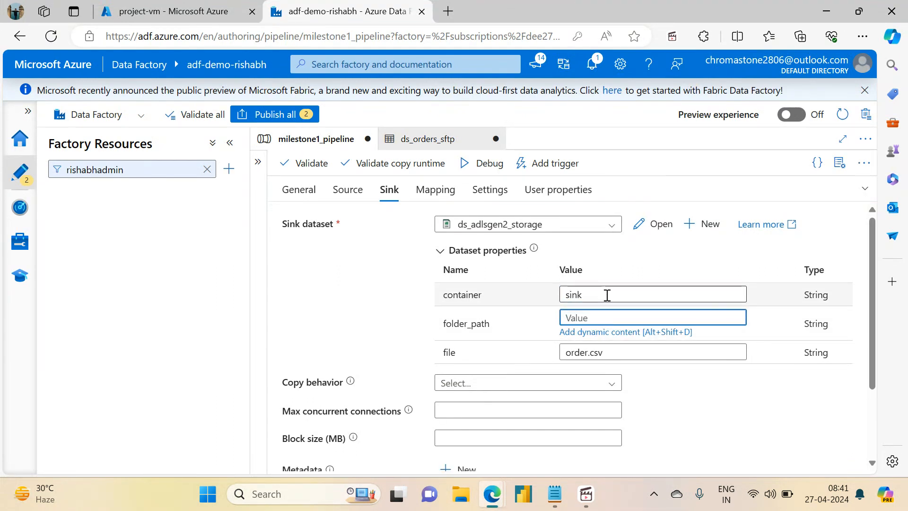
left_click_drag(605, 295, 471, 287)
key("BackSpace")
left_click(616, 350)
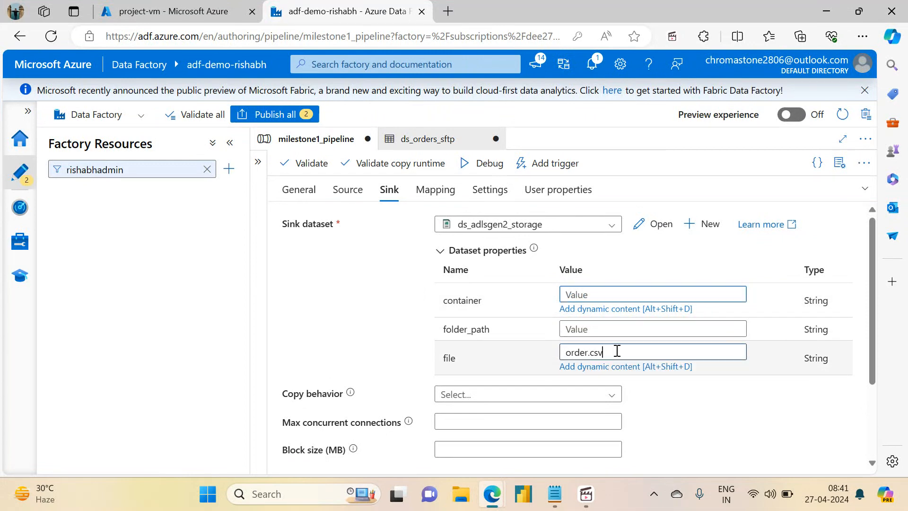
left_click_drag(616, 351, 533, 359)
key("BackSpace")
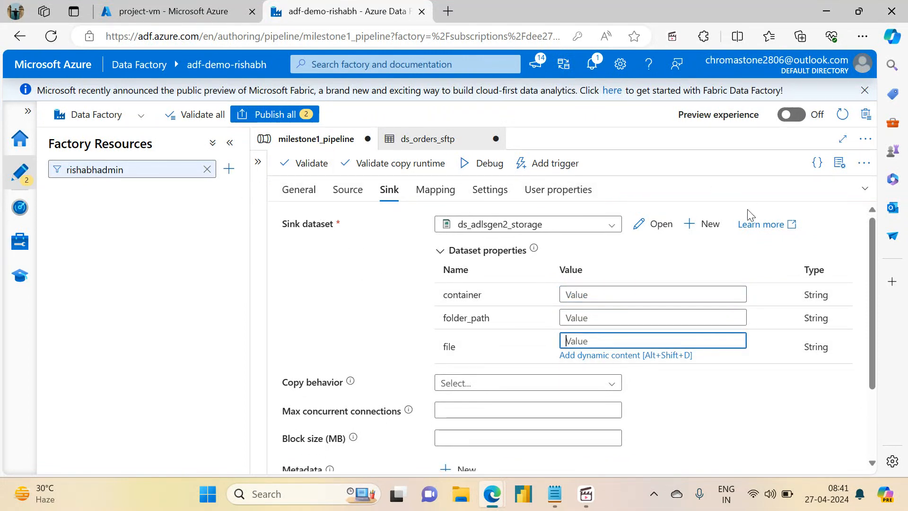
- Create a String pipeline parameter named adls_container from the dynamic content of the sink dataset's container property
left_click(600, 294)
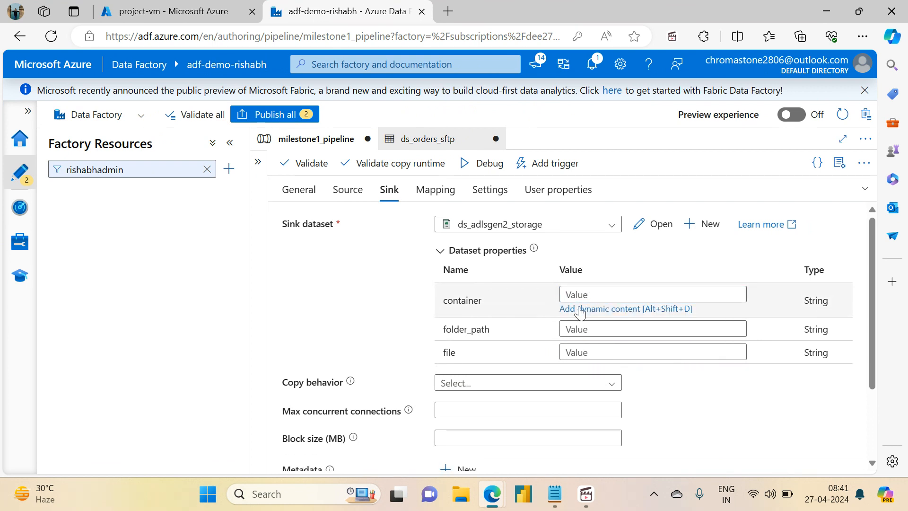
left_click(581, 310)
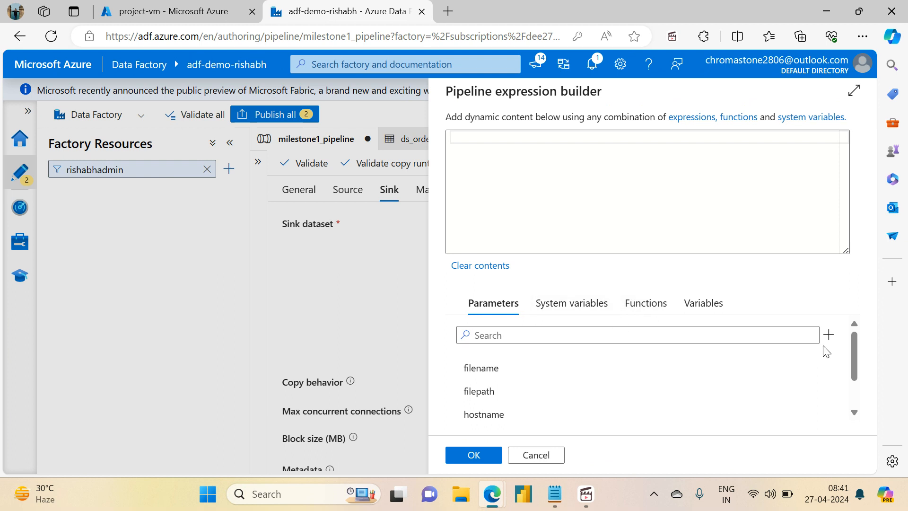
left_click_drag(852, 353, 847, 324)
left_click(833, 341)
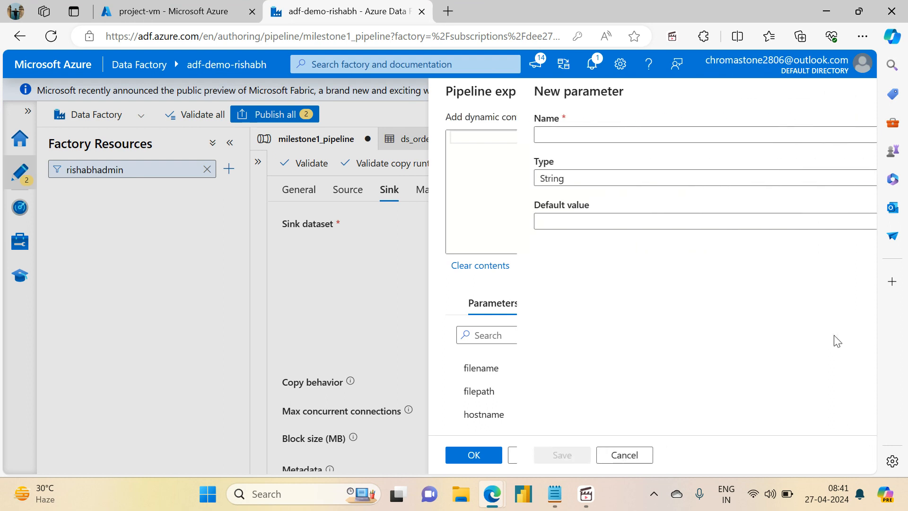
left_click(554, 132)
type("c")
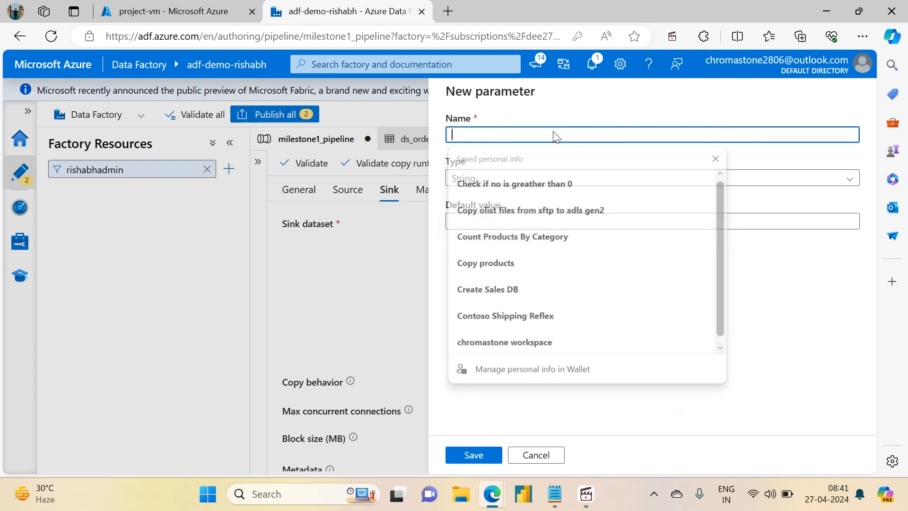
key("BackSpace")
type("adls_conta")
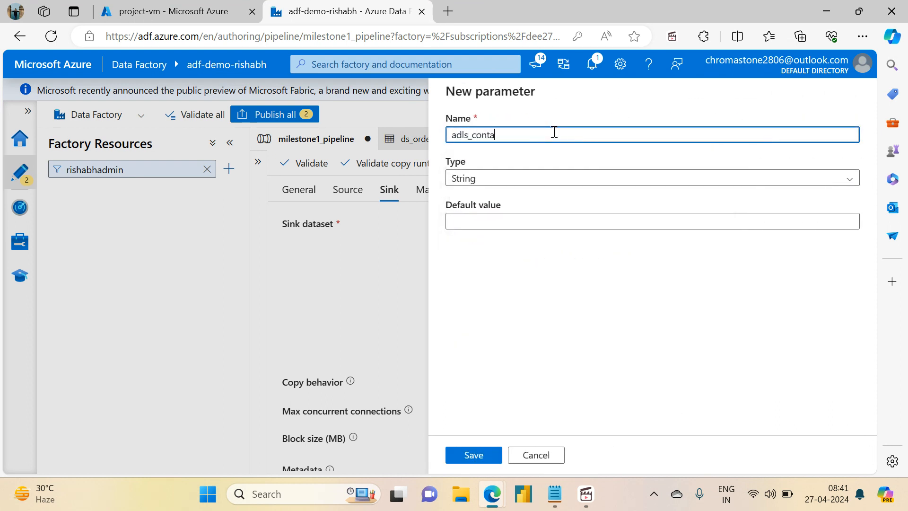
type("iner")
left_click(474, 454)
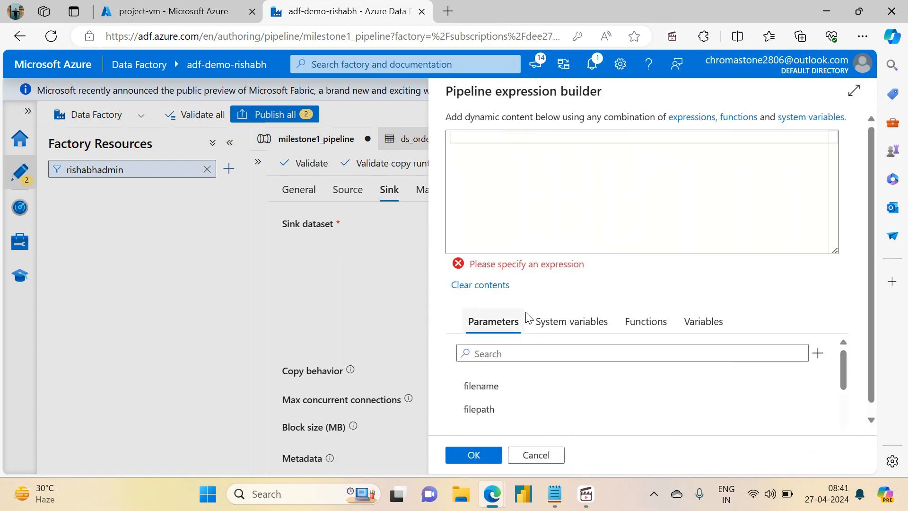
- Add another String pipeline parameter named adls_filepath
left_click(818, 353)
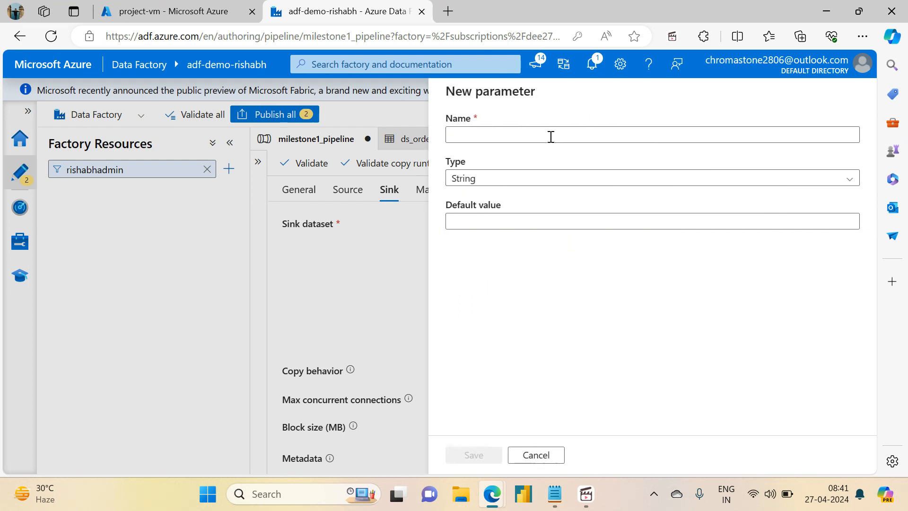
left_click(539, 134)
type("adls_filepath")
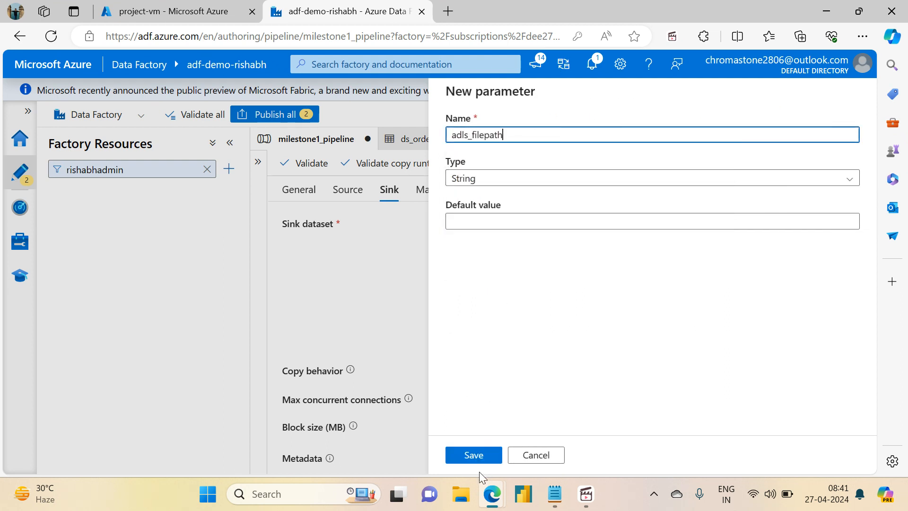
left_click(473, 456)
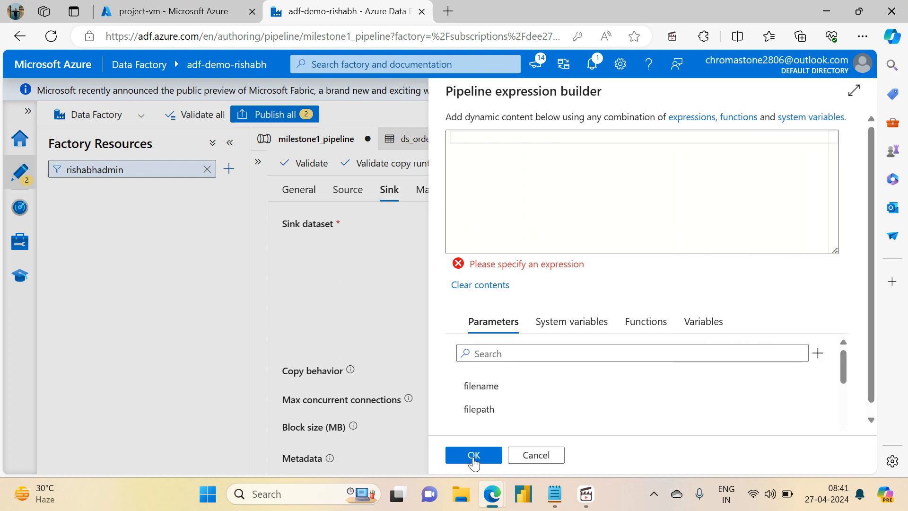
- Add a third String pipeline parameter for the sink, named adls_filename
left_click(818, 352)
left_click(489, 139)
type("adls_filename")
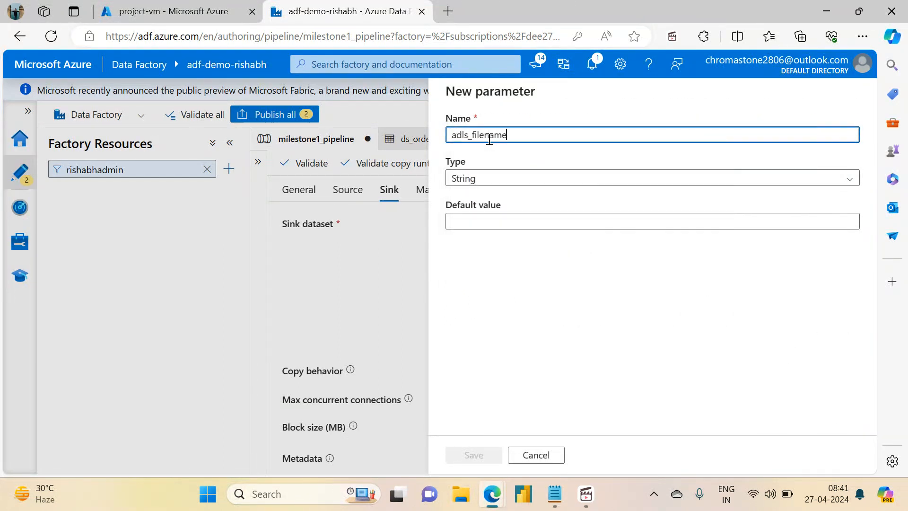
left_click(471, 455)
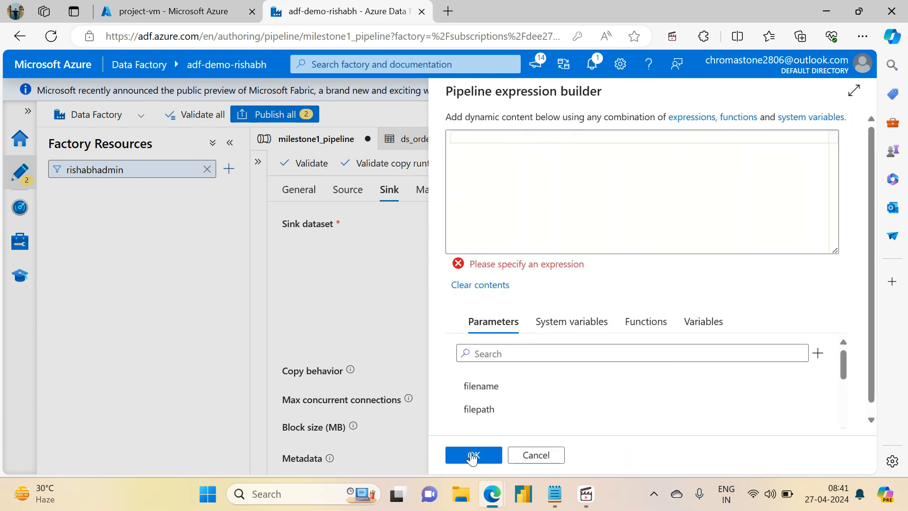
scroll(873, 373, "down", 1)
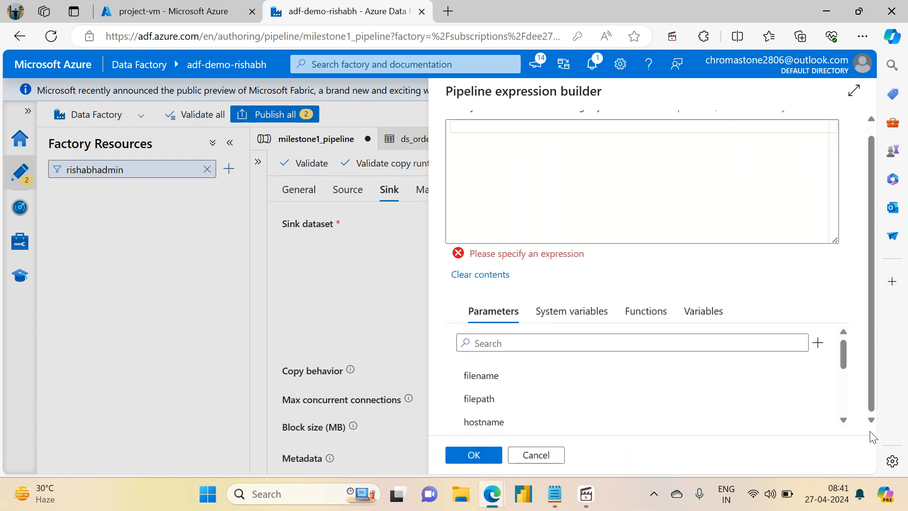
left_click_drag(845, 364, 860, 436)
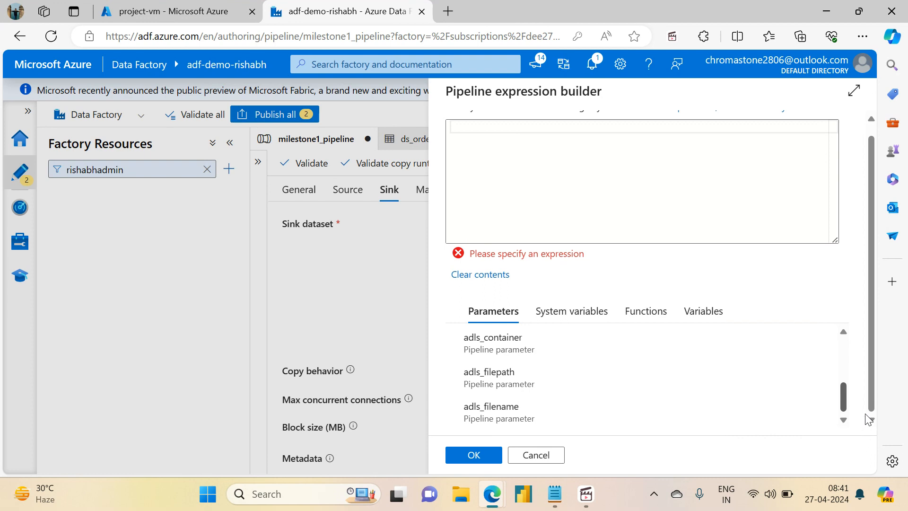
scroll(866, 396, "up", 2)
left_click(492, 377)
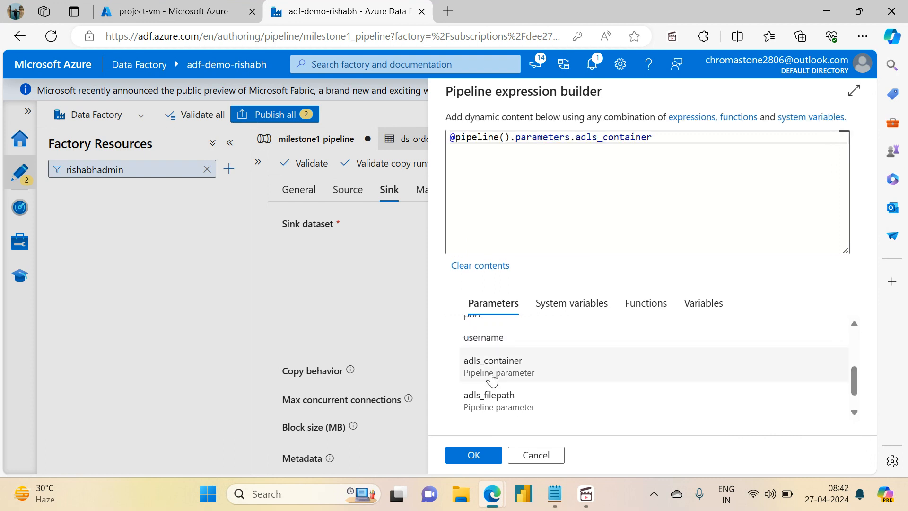
left_click(473, 455)
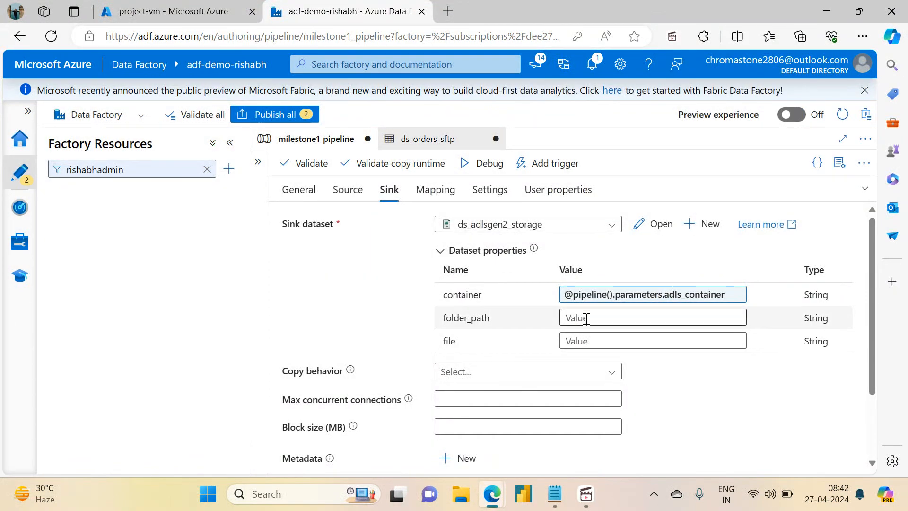
left_click(587, 319)
left_click(576, 335)
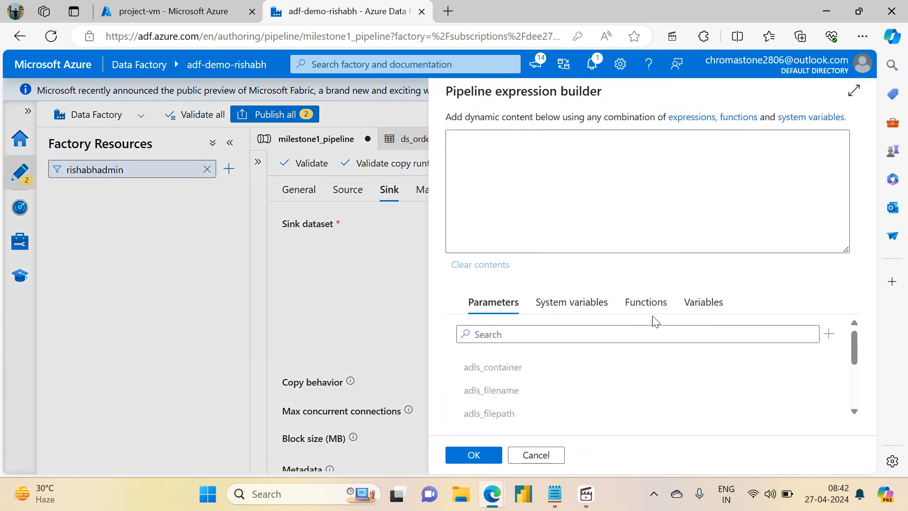
scroll(851, 342, "down", 3)
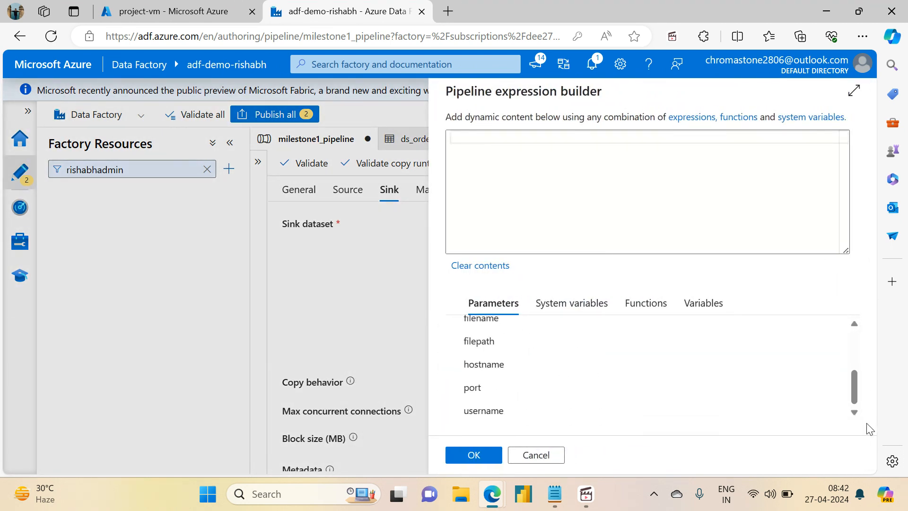
left_click_drag(852, 390, 847, 336)
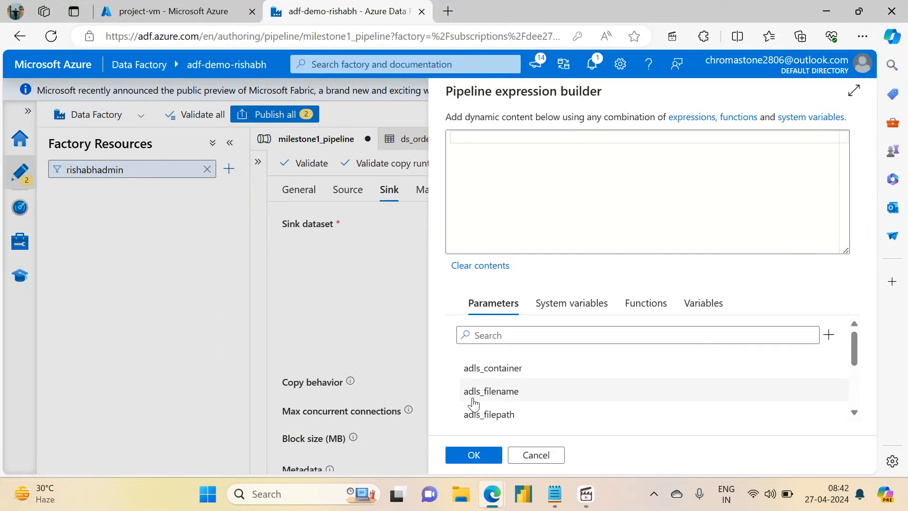
left_click(481, 420)
left_click(470, 455)
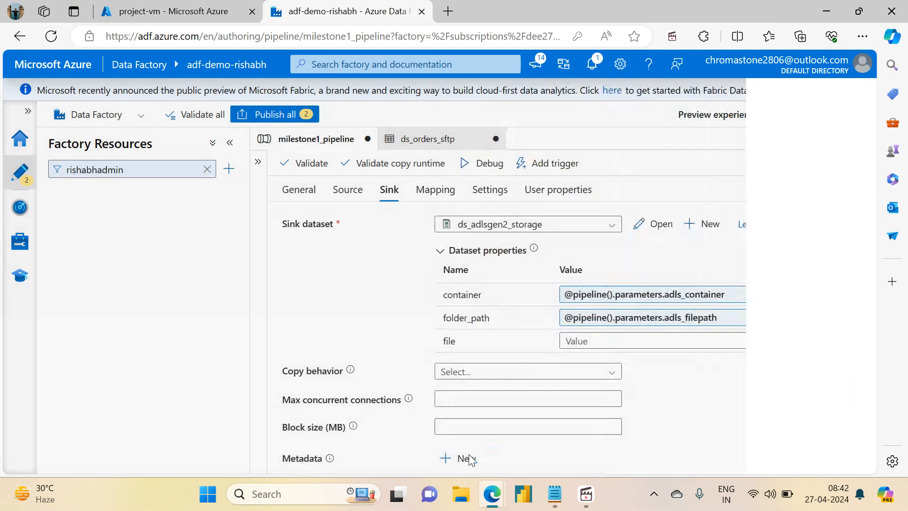
left_click(583, 341)
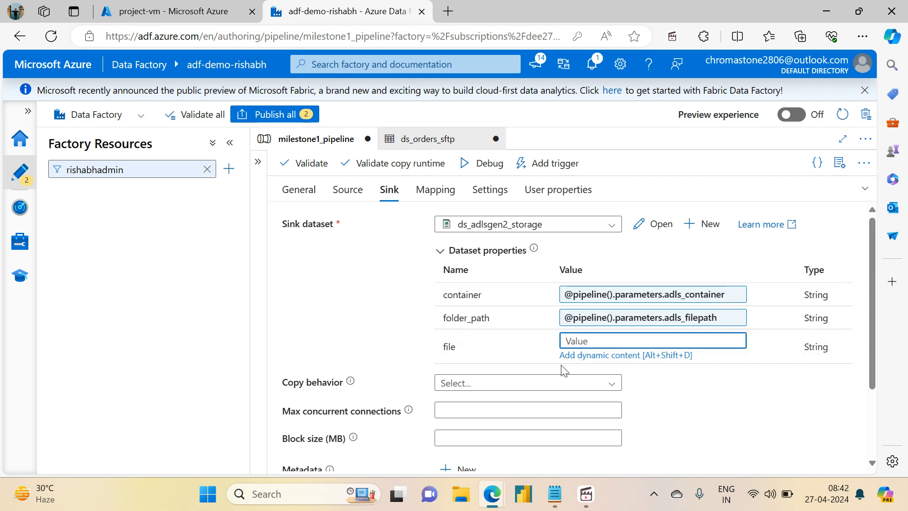
left_click(588, 355)
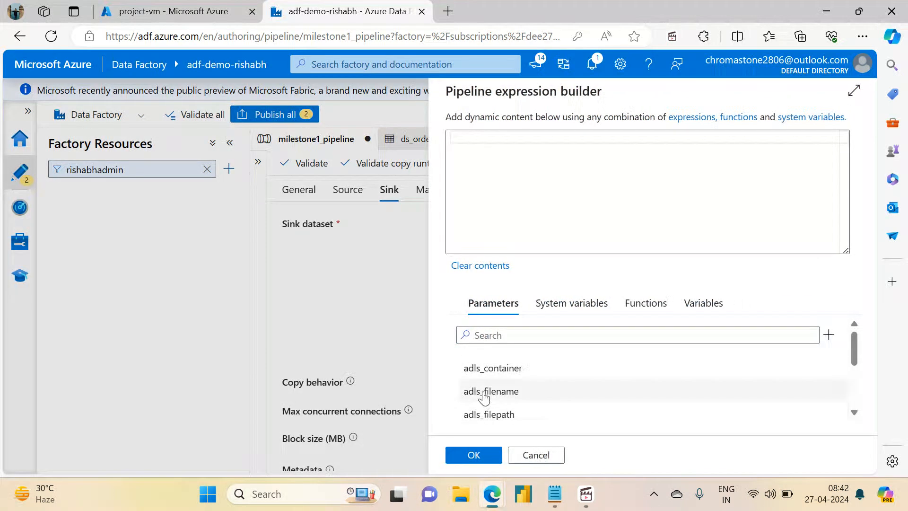
left_click(483, 395)
left_click(469, 455)
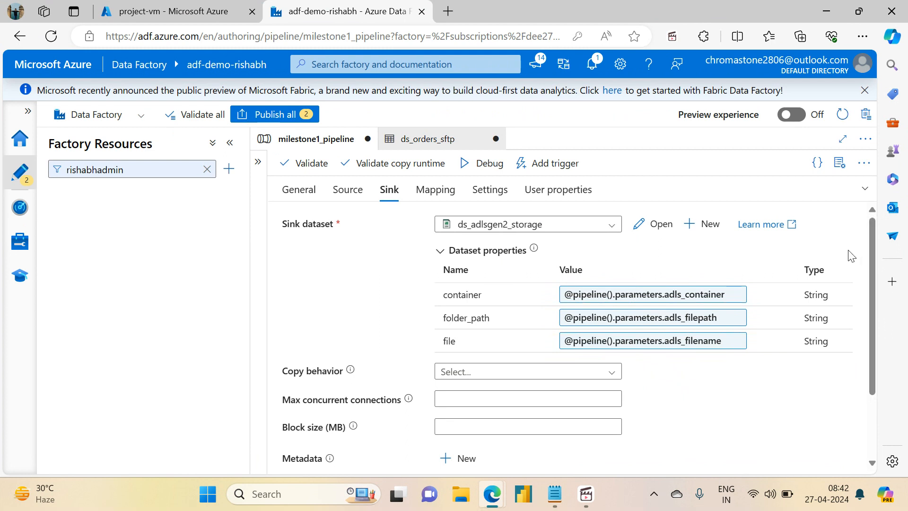
- Validate milestone1_pipeline and publish the pending changes to the pipeline and the ds_orders_sftp dataset
left_click(307, 163)
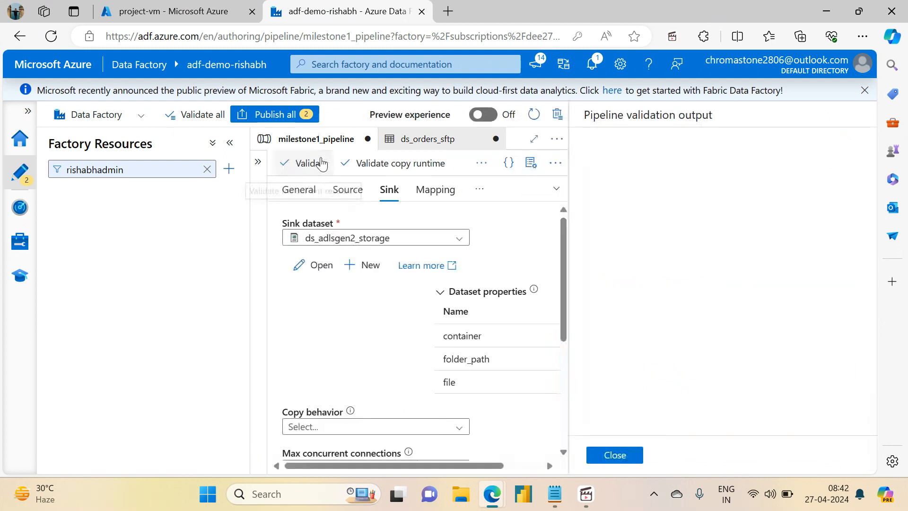
left_click(610, 456)
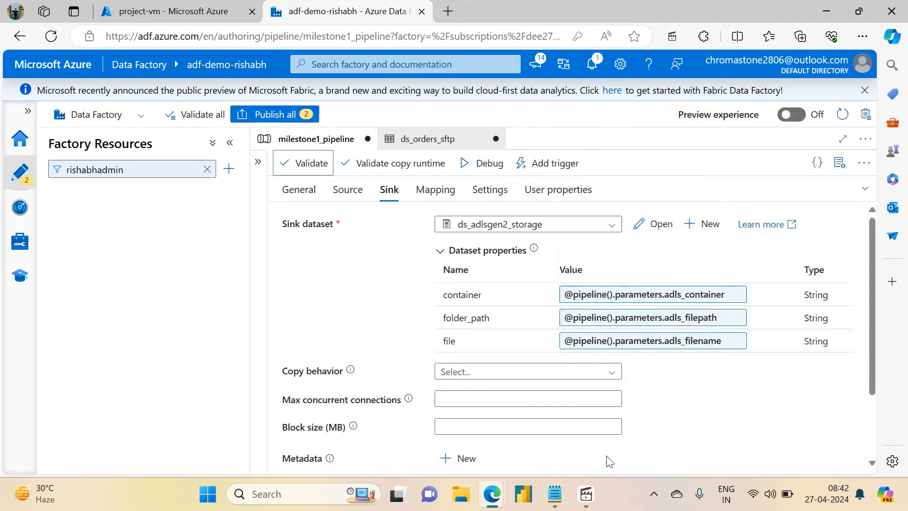
left_click(860, 188)
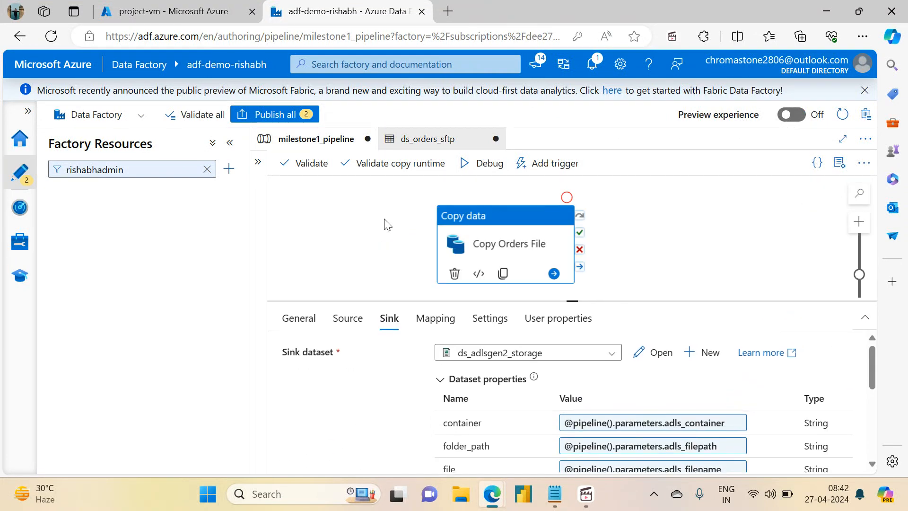
left_click(353, 250)
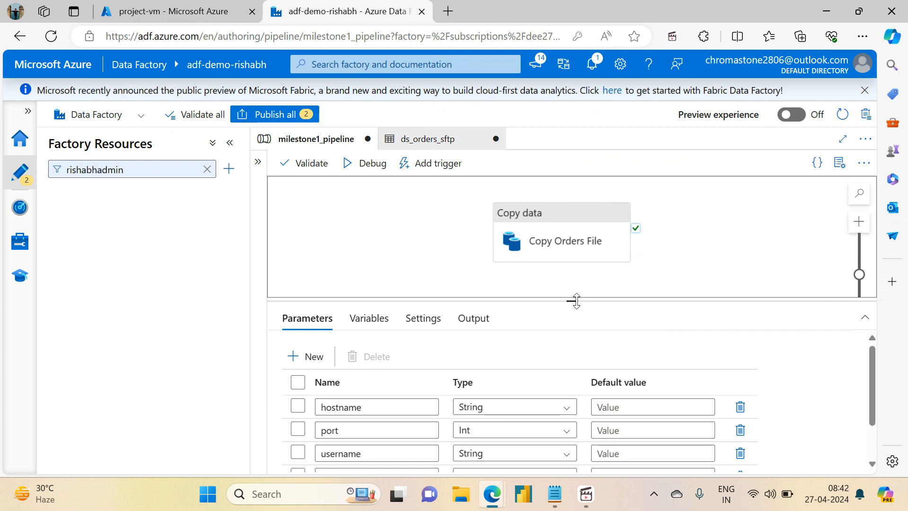
left_click_drag(573, 300, 559, 332)
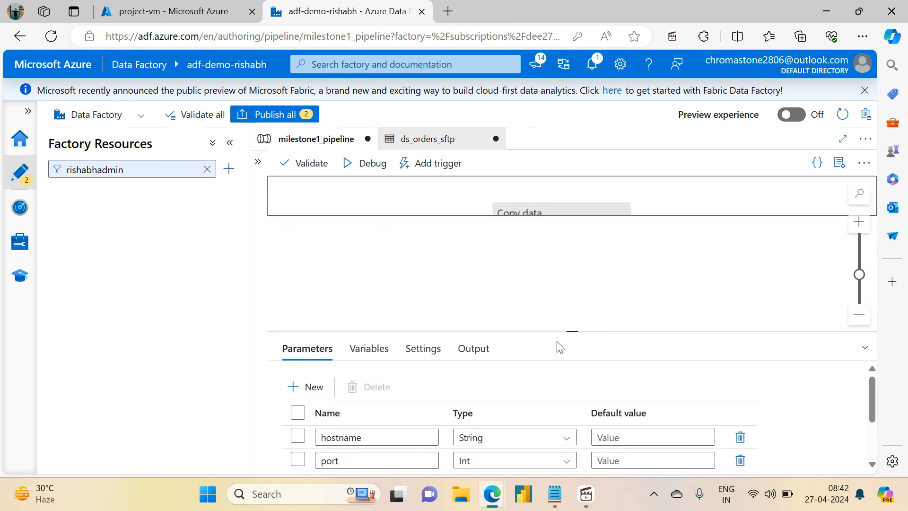
left_click(584, 220)
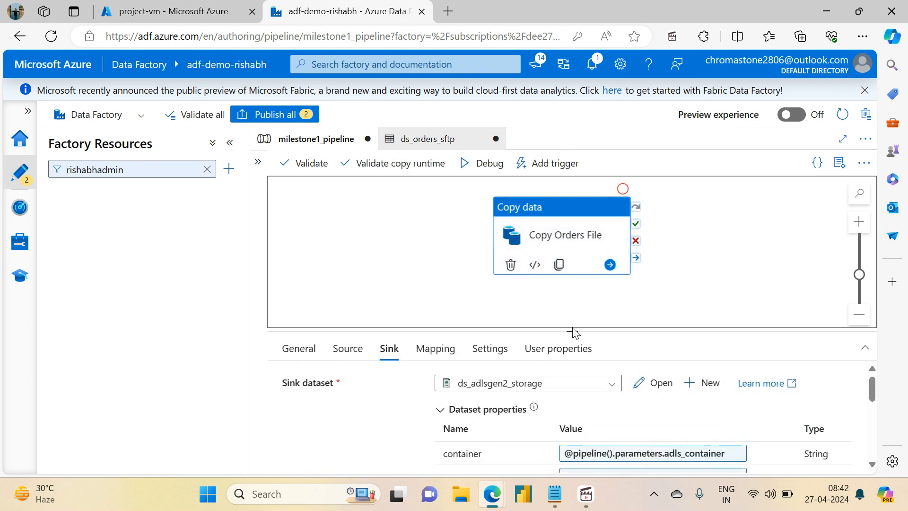
left_click_drag(572, 331, 563, 171)
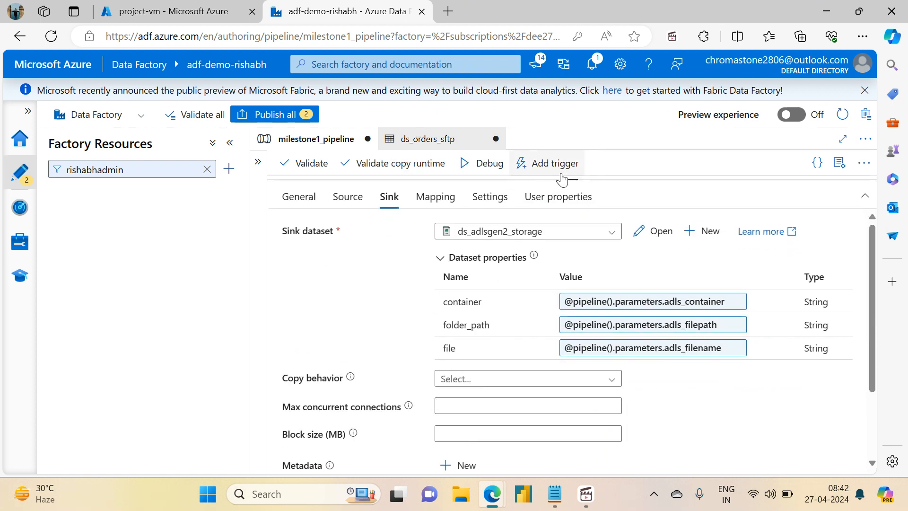
left_click(280, 114)
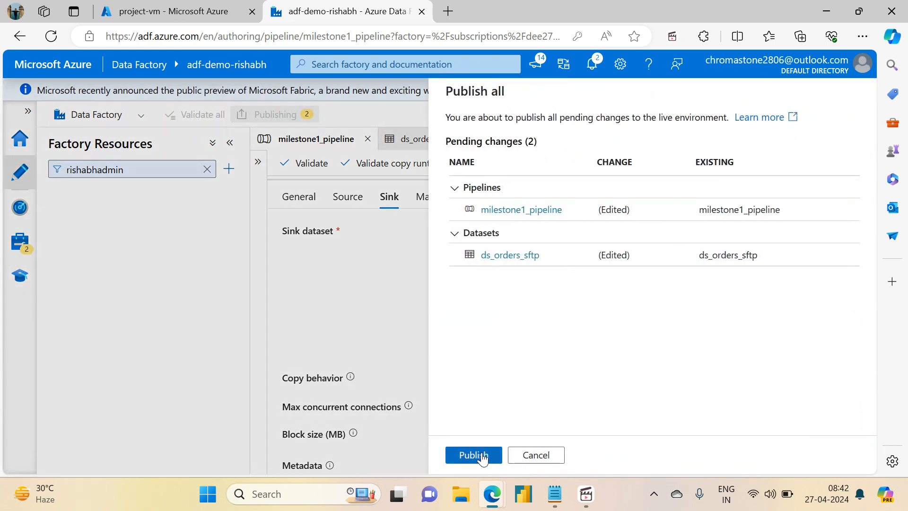
left_click(481, 457)
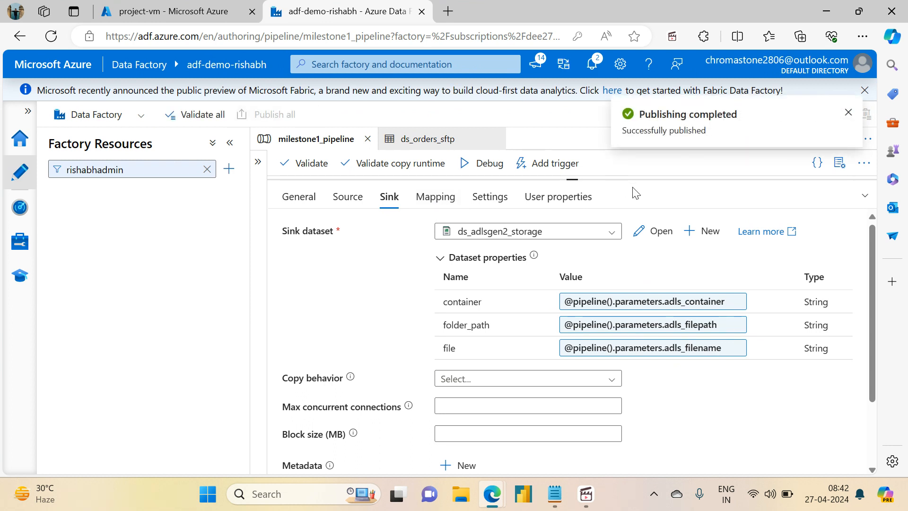
- Check which parameter values a debug run of milestone1_pipeline asks for, cancel the run and show more of the pipeline's parameter list
left_click_drag(577, 179, 577, 373)
left_click(454, 279)
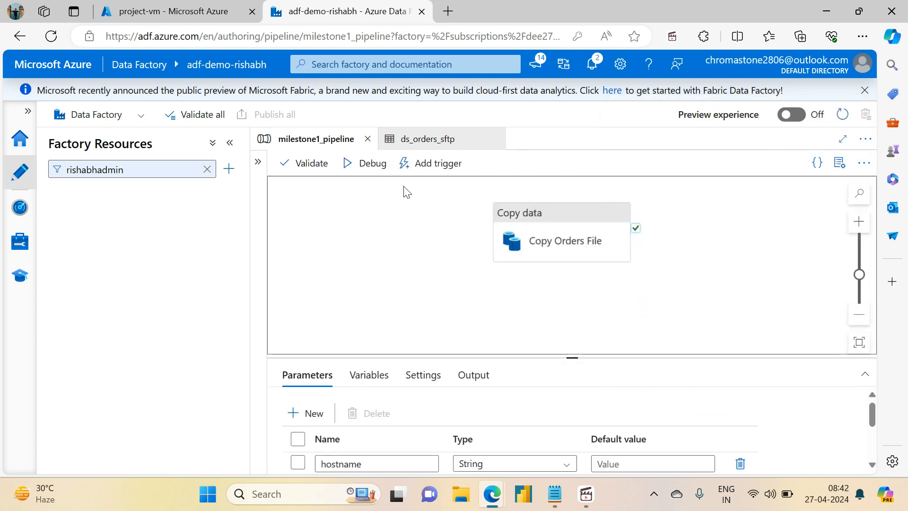
left_click(369, 170)
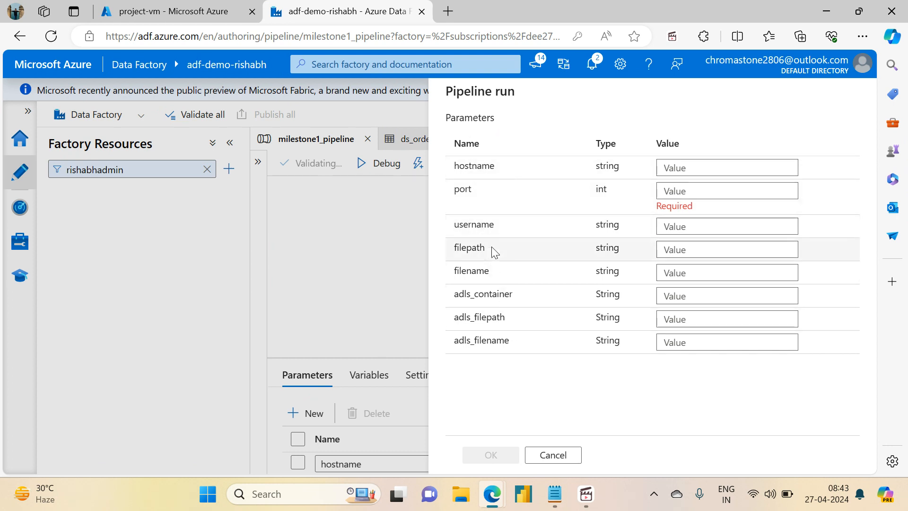
left_click(552, 455)
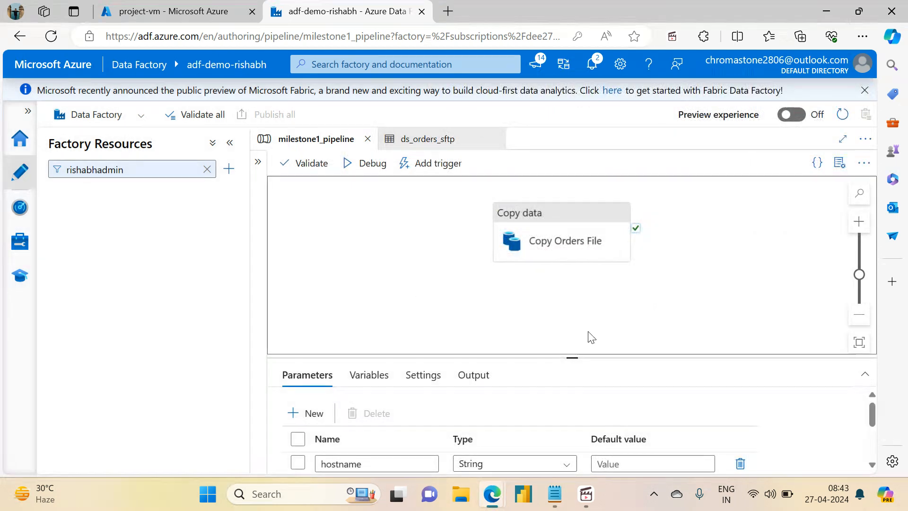
left_click_drag(574, 358, 569, 289)
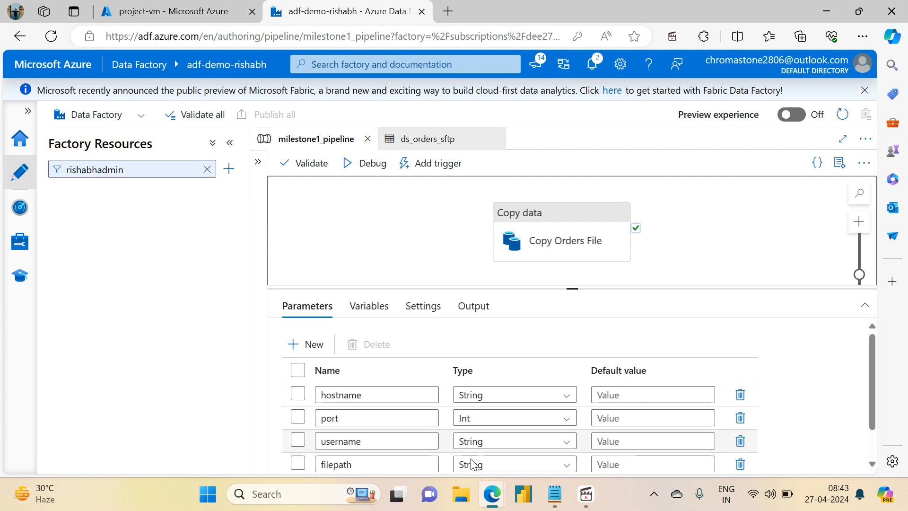
- Add the line "Pass the parameters to pipeline ---> pipeline passes parameters to dataset ---> dataset passes parameter to linked service" to the ADF Milestone 1 notes in Notepad
left_click(556, 504)
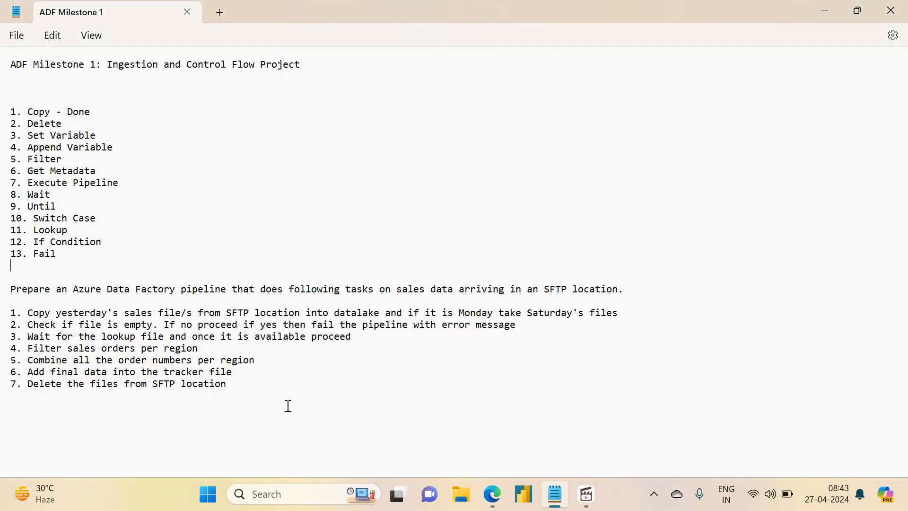
key("Return")
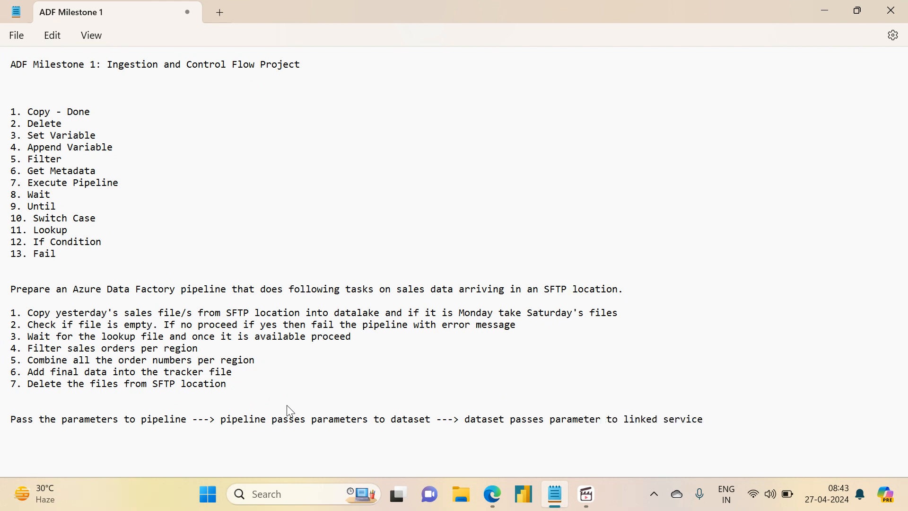
key("shift+Home")
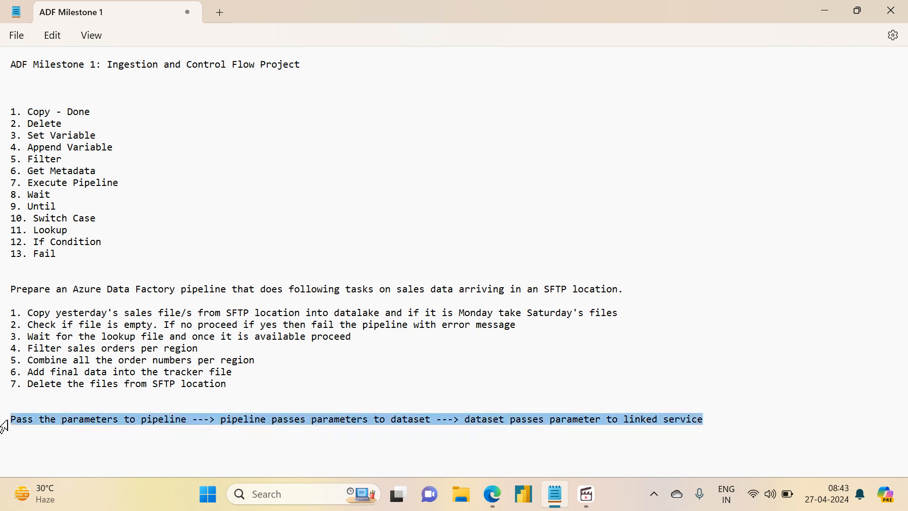
left_click(160, 430)
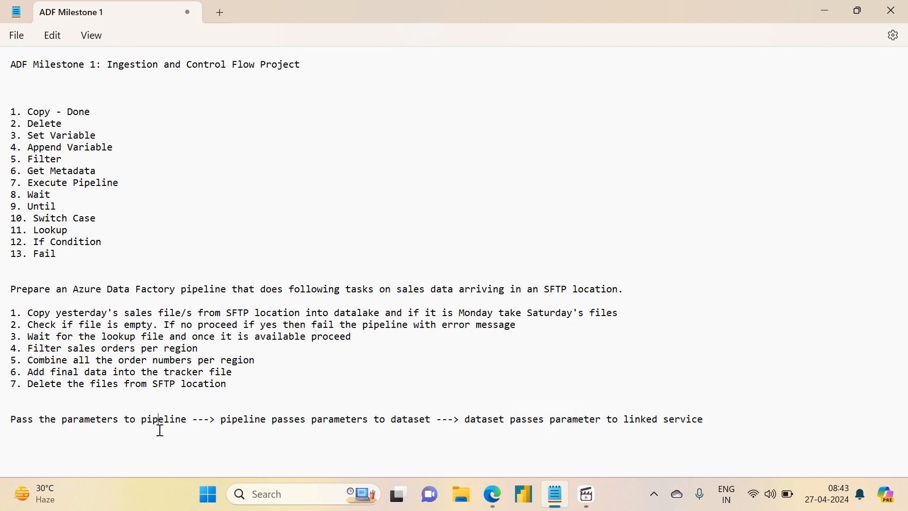
double_click(186, 418)
left_click(413, 425)
triple_click(128, 421)
left_click(175, 419)
left_click(822, 4)
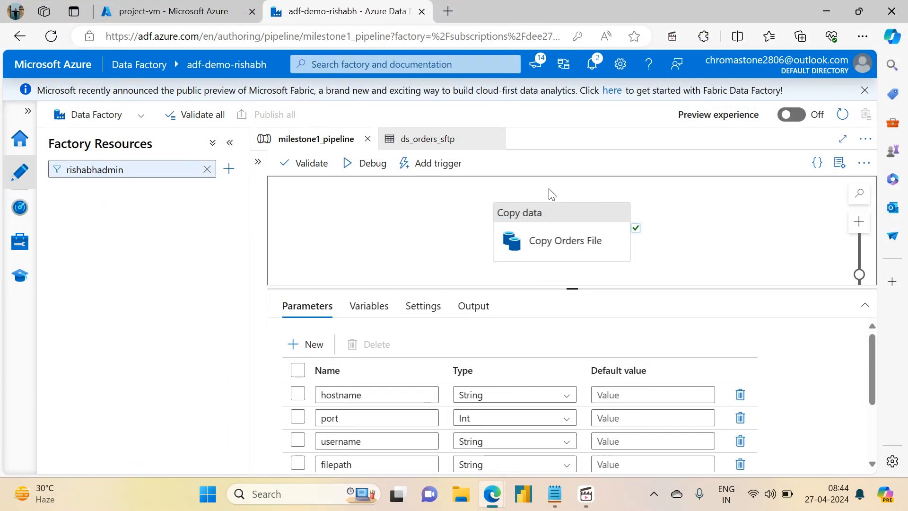
- From the Copy Orders File activity's sink dataset, open the ls_adlsgen2_storage linked service for editing and check its storage URL
left_click(536, 221)
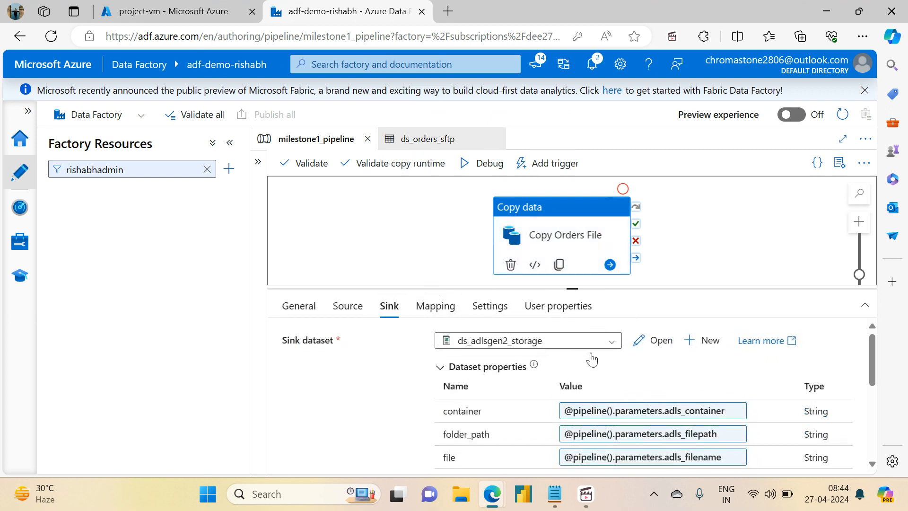
left_click(644, 343)
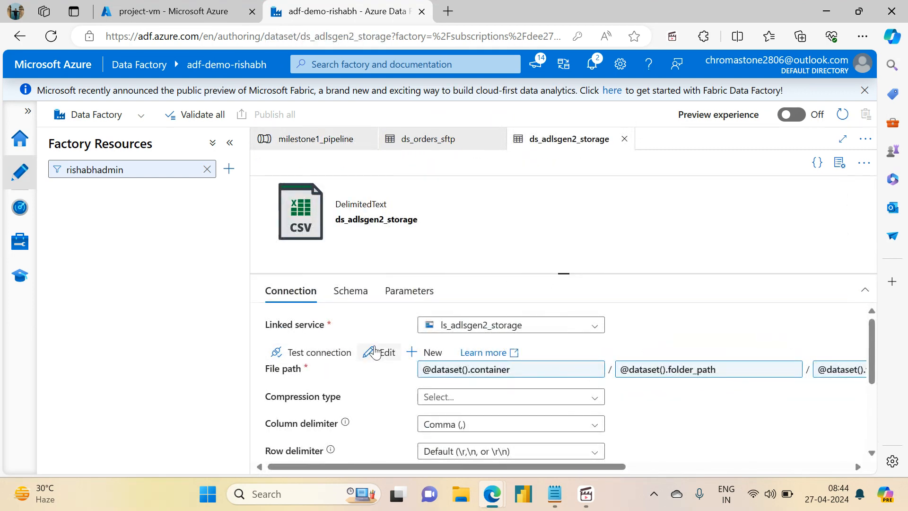
left_click(379, 353)
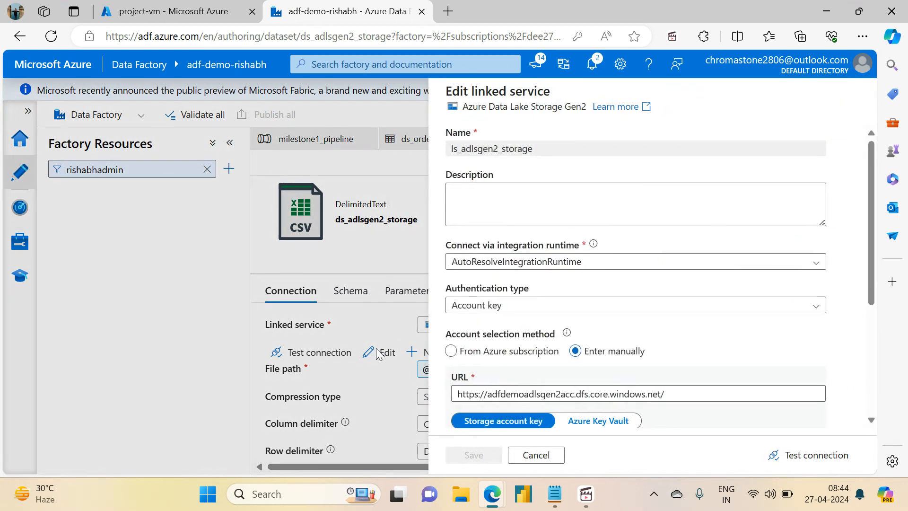
scroll(674, 265, "down", 3)
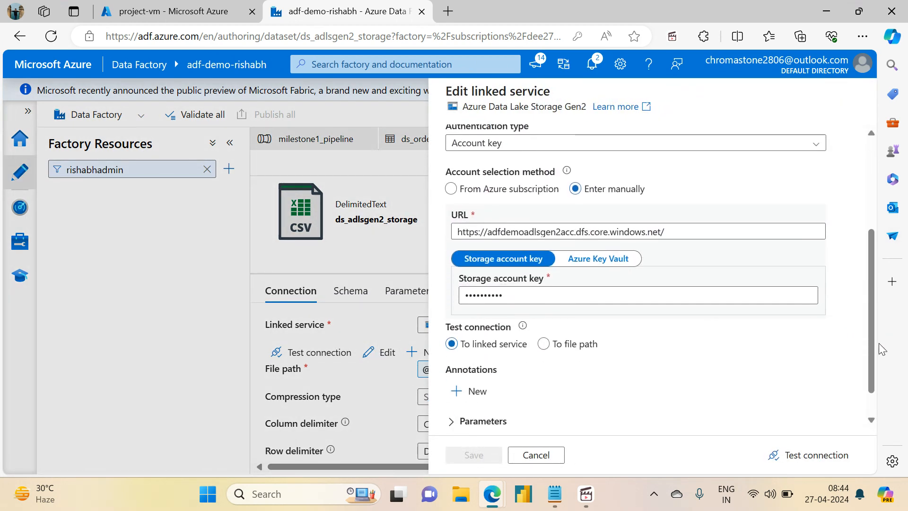
left_click(674, 231)
left_click(743, 198)
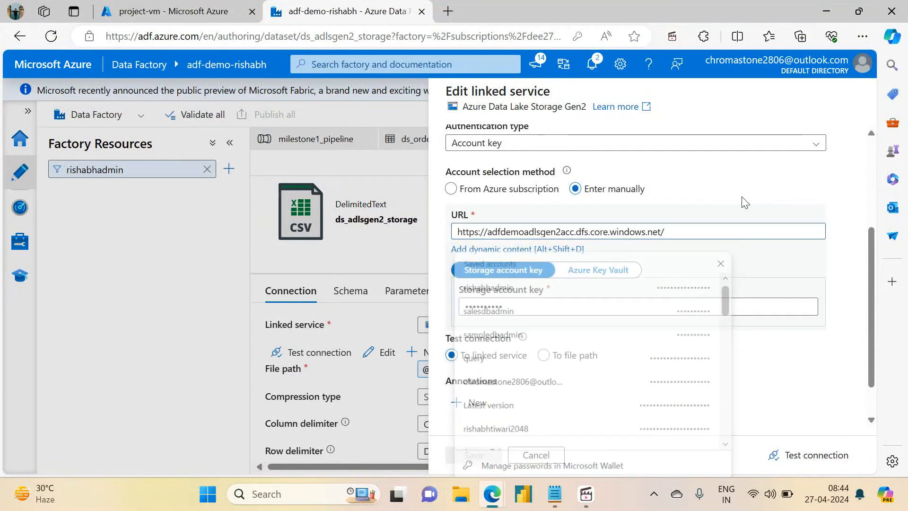
- Set the linked service's account selection to From Azure subscription with Pay-As-You-Go, and look up the storage account in the azuredatafactoryrg resource group
left_click(450, 190)
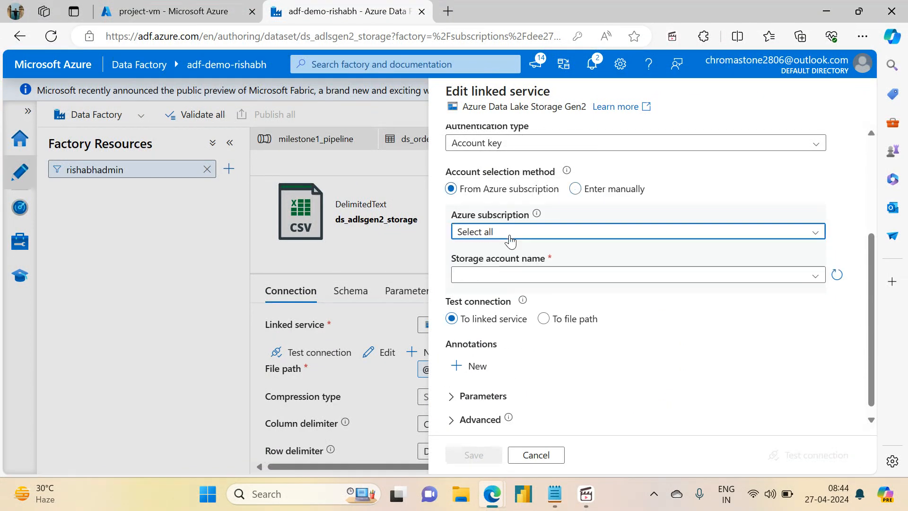
left_click(507, 239)
left_click(505, 274)
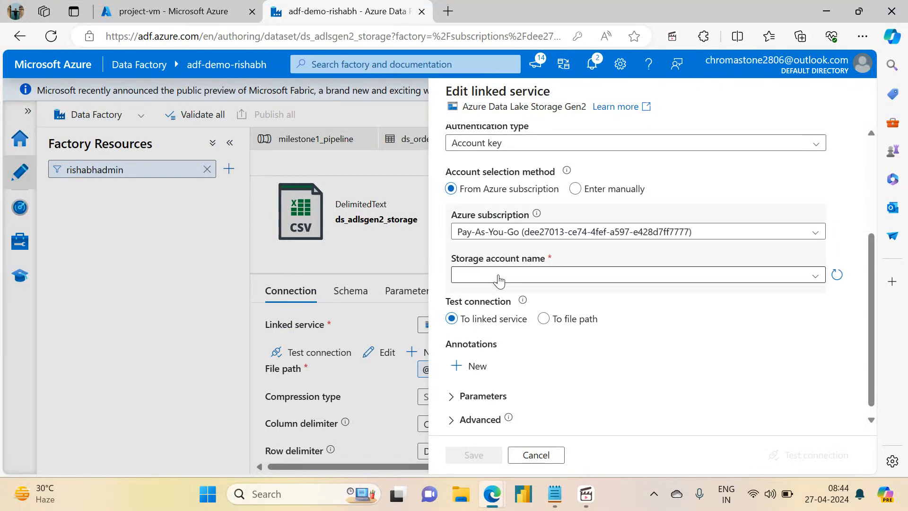
left_click(500, 279)
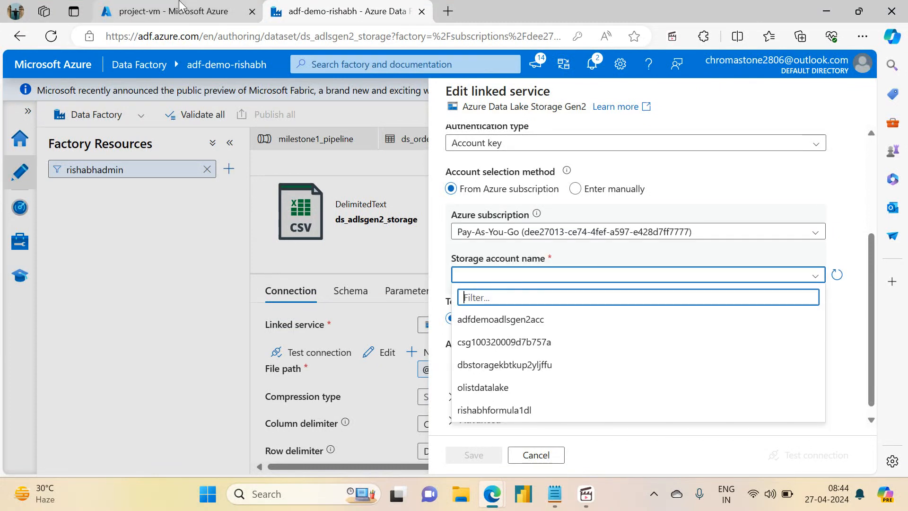
left_click(171, 12)
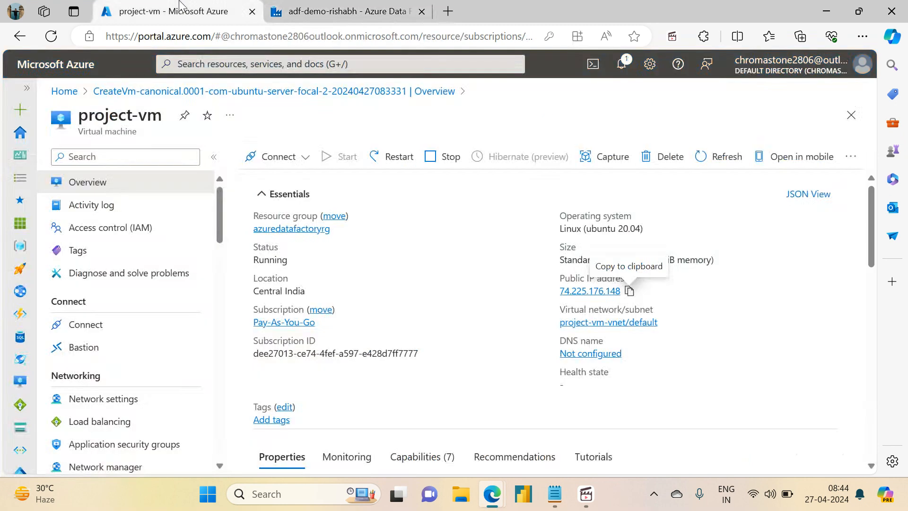
left_click(267, 229)
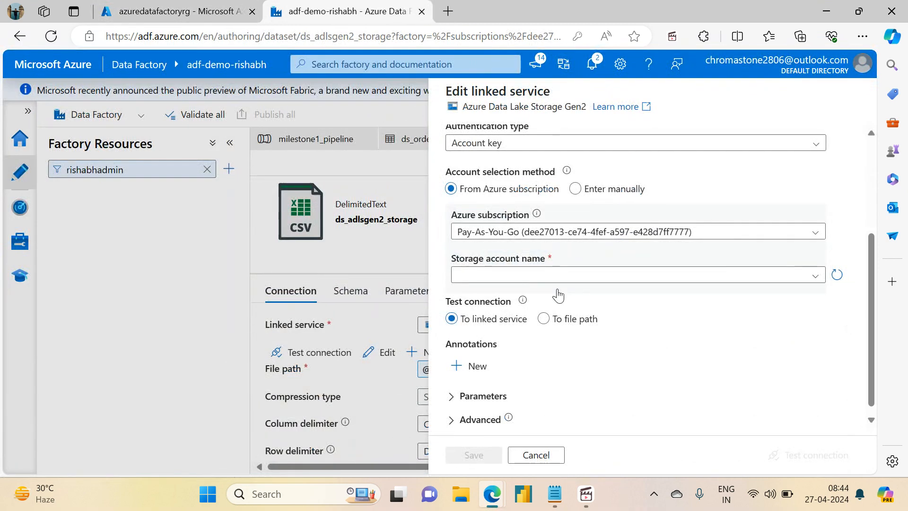
- Compare the manual account entry, return to From Azure subscription and choose the storage account adfdemoadlsgen2acc
left_click(574, 189)
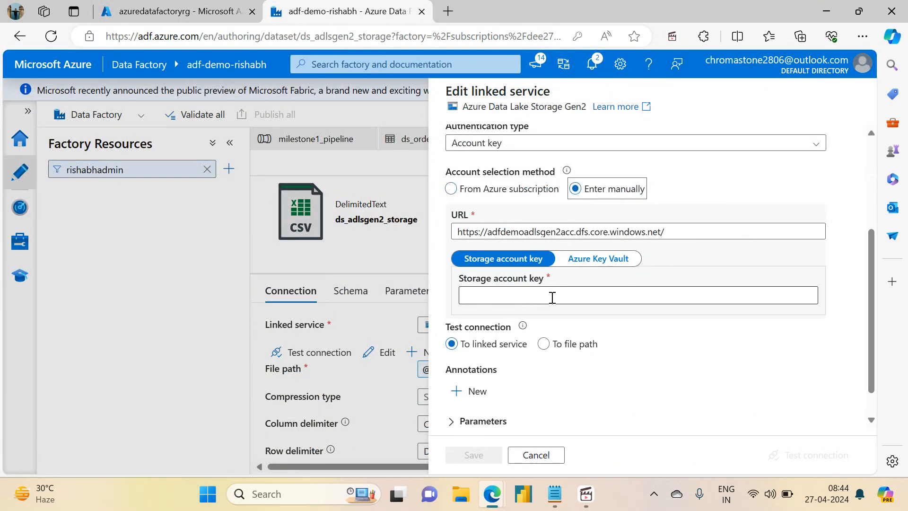
left_click(449, 188)
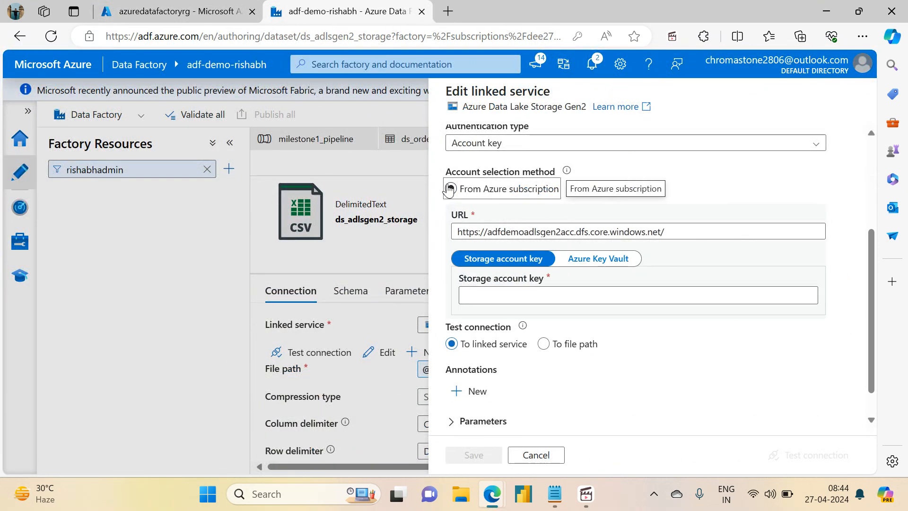
left_click(818, 279)
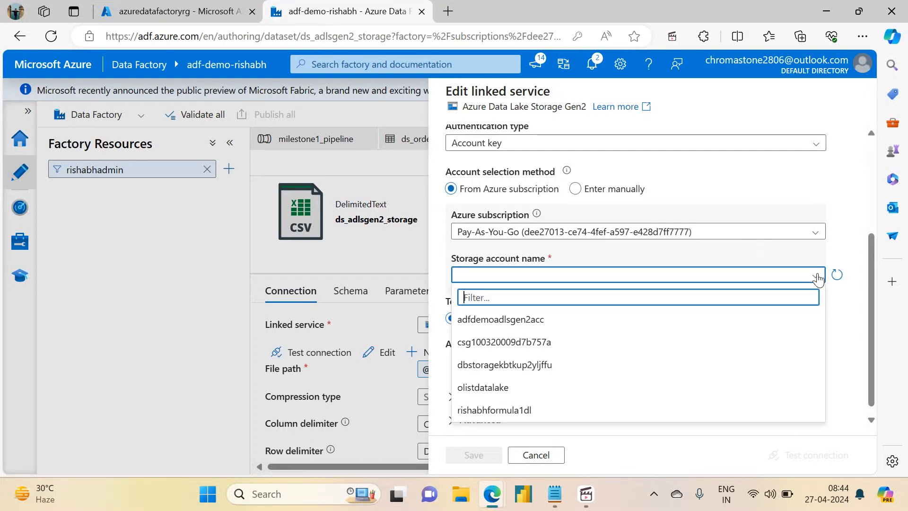
left_click(527, 320)
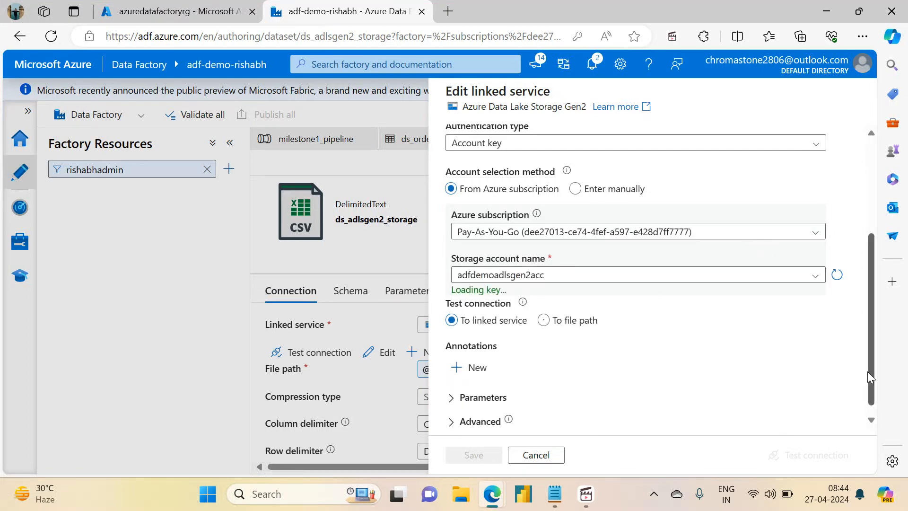
- Test the ls_adlsgen2_storage connection and apply the linked service settings, returning to milestone1_pipeline
left_click(812, 455)
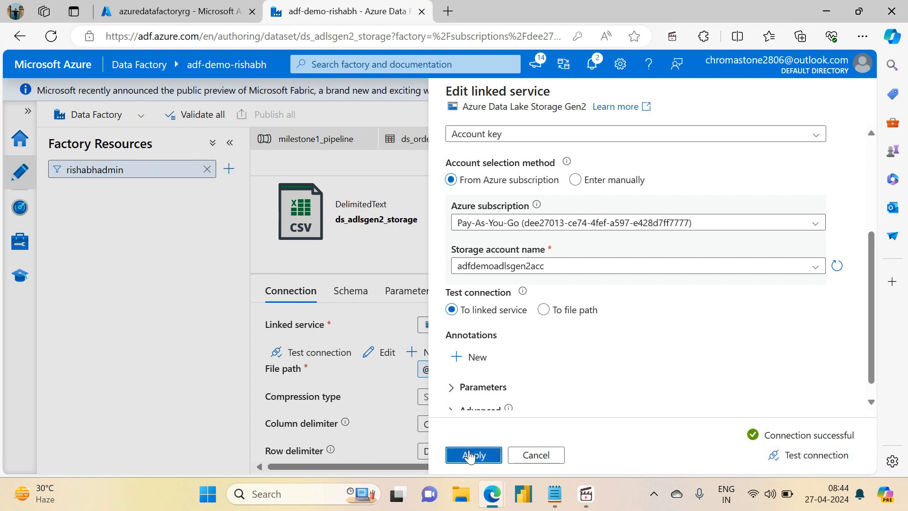
left_click(472, 455)
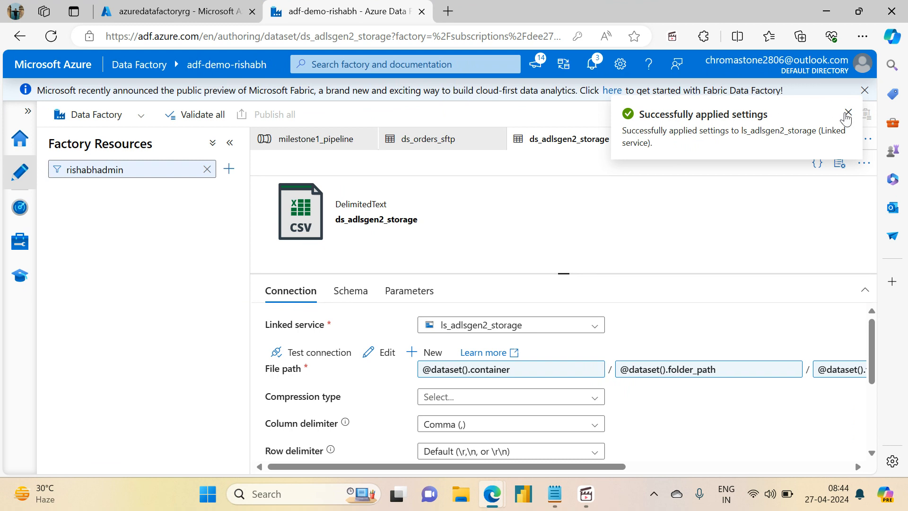
left_click(847, 113)
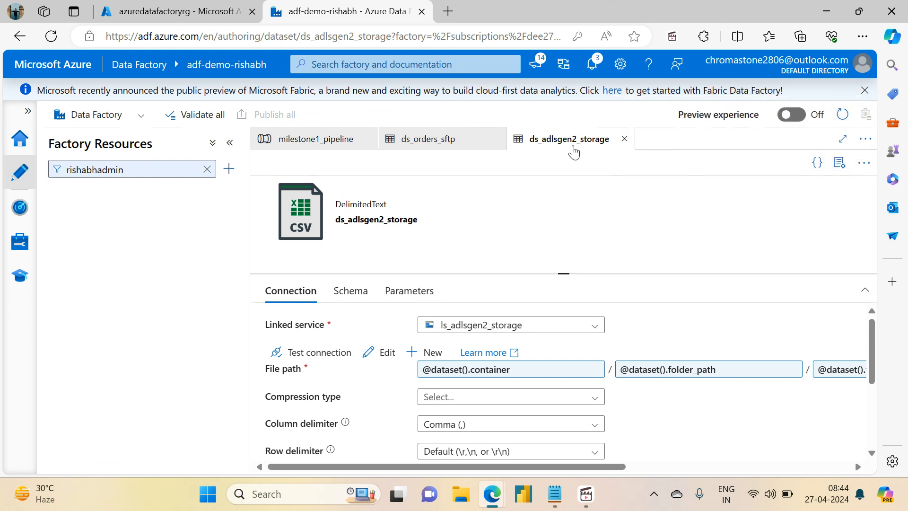
left_click(316, 138)
left_click(383, 207)
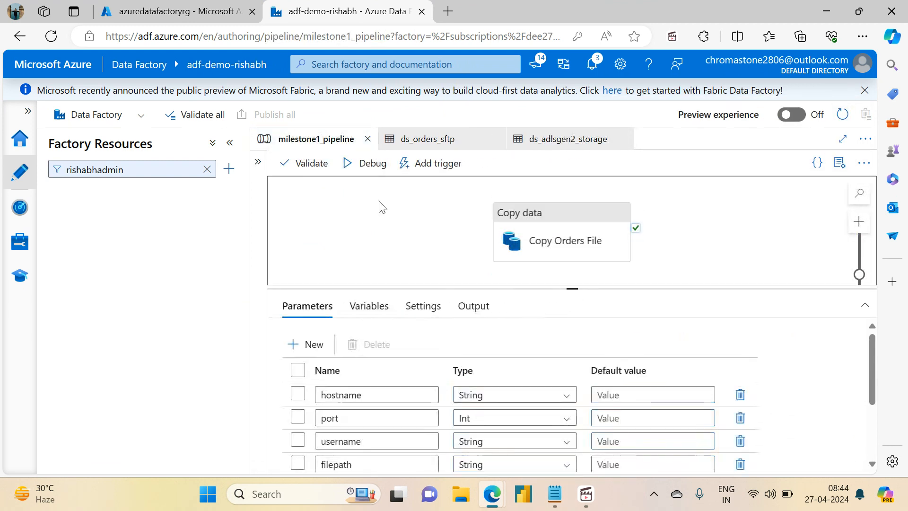
- Launch WinSCP from the Windows search
left_click(294, 493)
type("WinSCP")
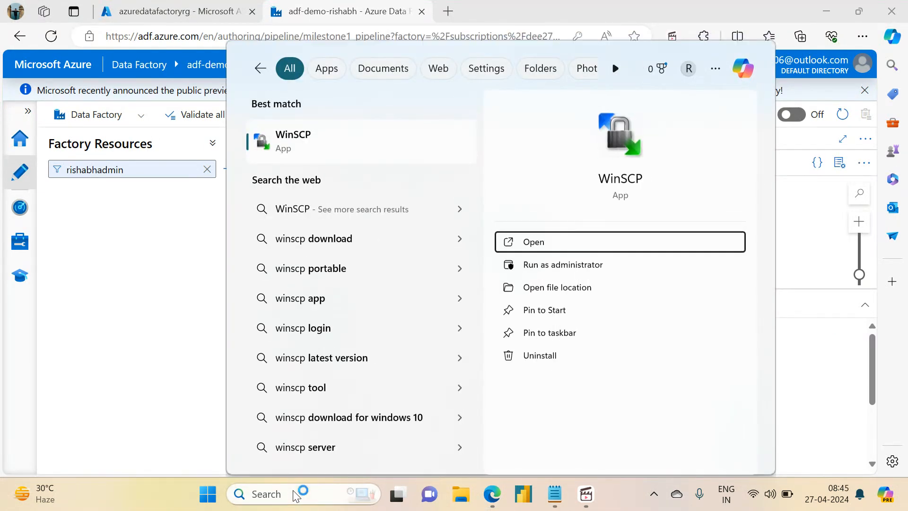
key("Return")
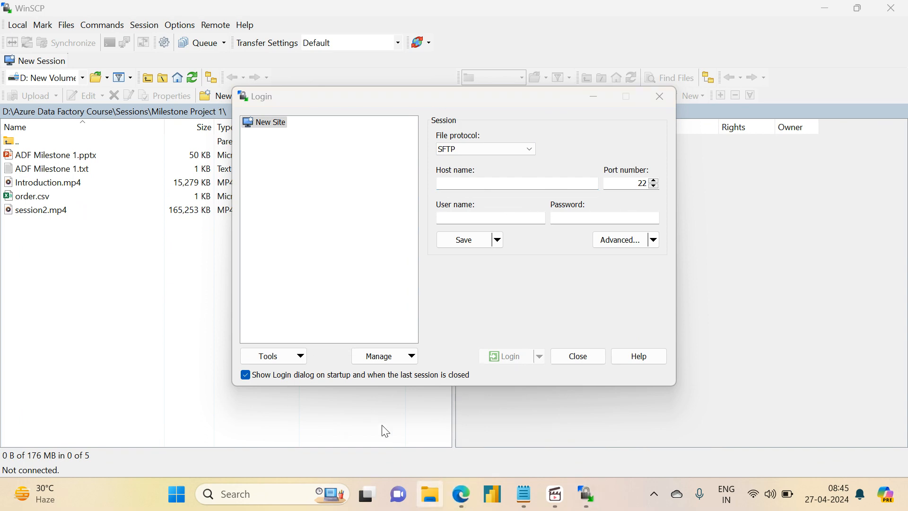
- Copy project-vm's public IP address from the Azure portal and enter it as the host name in the WinSCP login
mouse_move(467, 492)
left_click(402, 441)
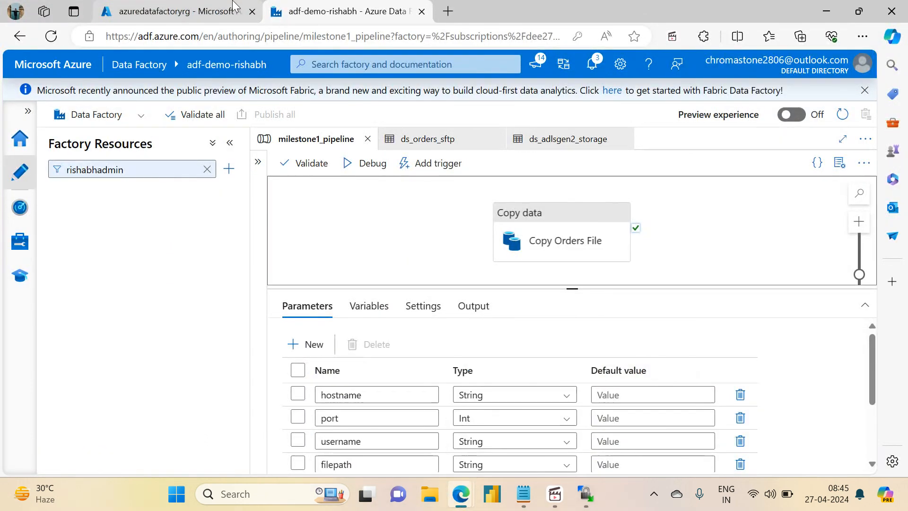
left_click(232, 11)
left_click(311, 385)
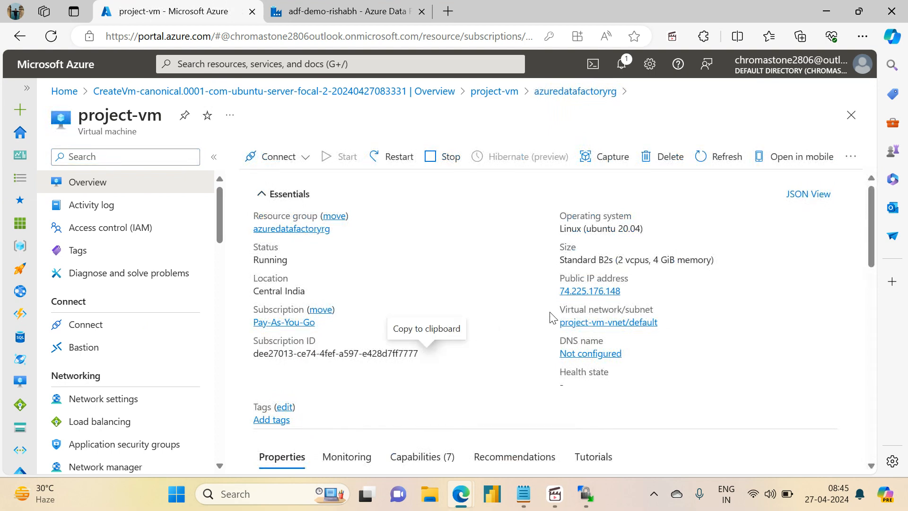
left_click(629, 290)
left_click(591, 508)
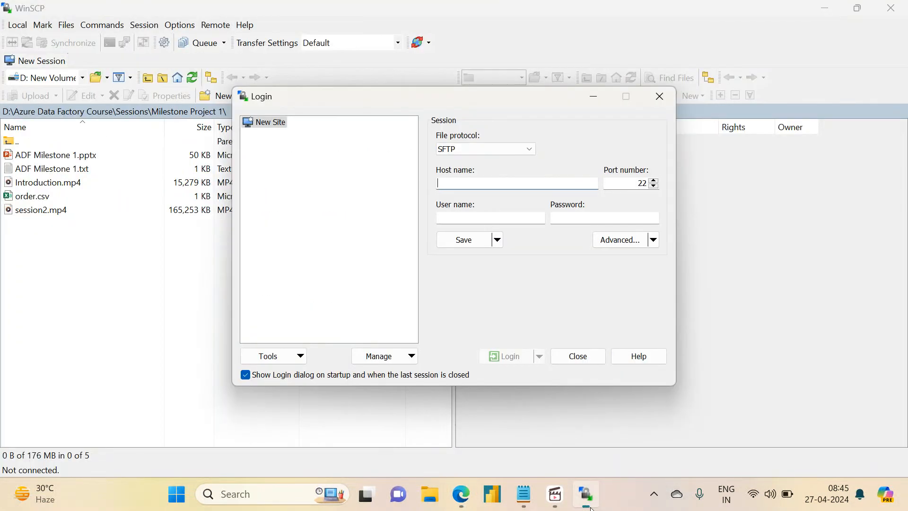
key("ctrl+v")
key("Tab")
key("Tab")
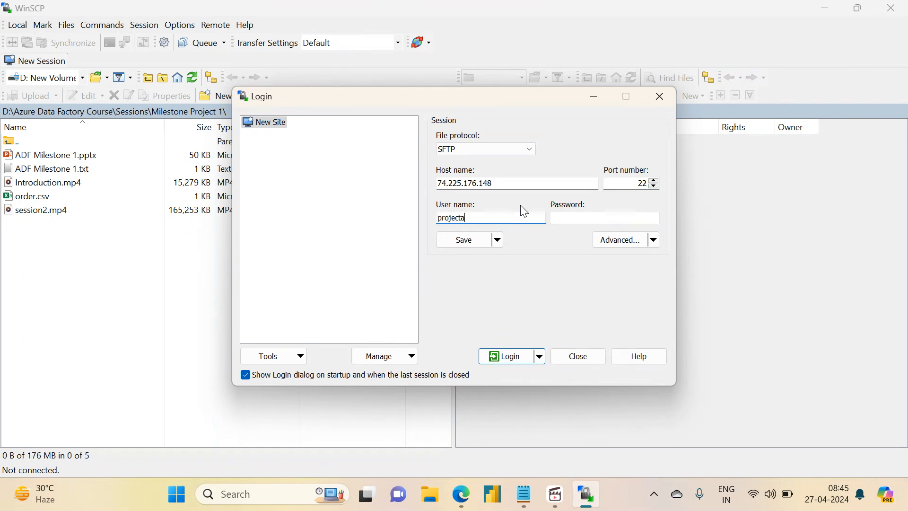
- Log in to the SFTP server as projectadmin with the account password and accept the server's host key
type("projectadmin")
key("Tab")
key("Caps_Lock")
type("P")
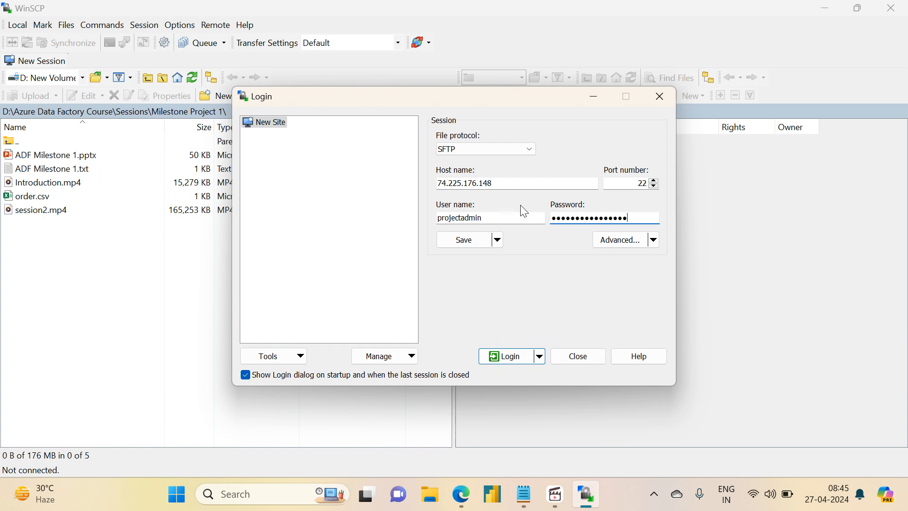
left_click(504, 358)
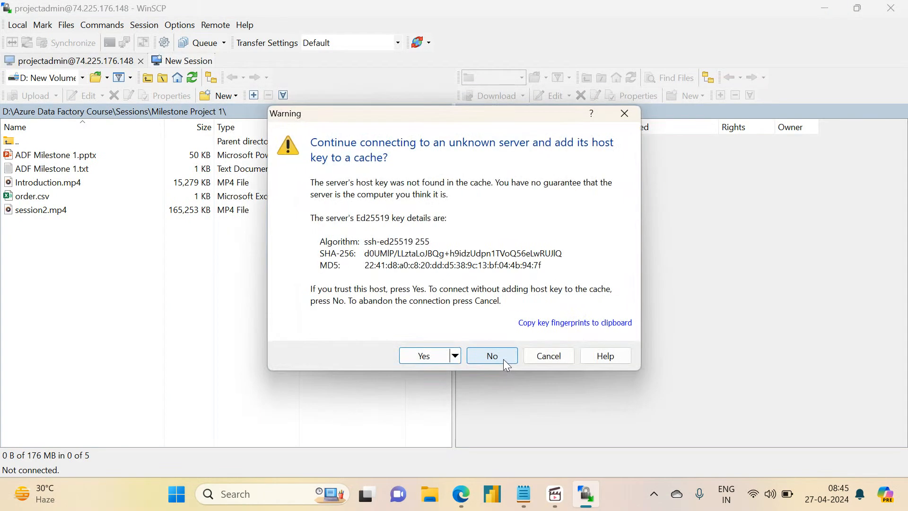
left_click(410, 357)
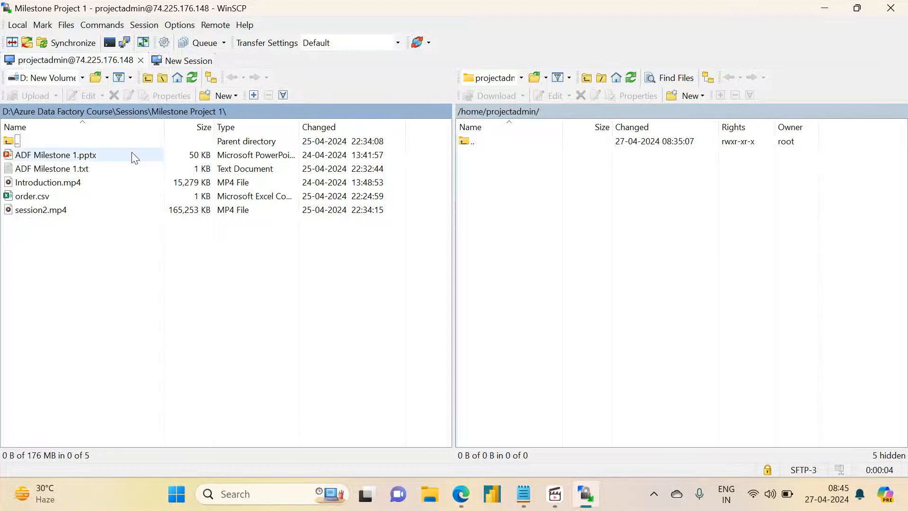
- Upload order.csv from the local Milestone Project 1 folder to /home/projectadmin/ on the server and switch back to the Azure portal in Edge
left_click_drag(24, 204, 588, 246)
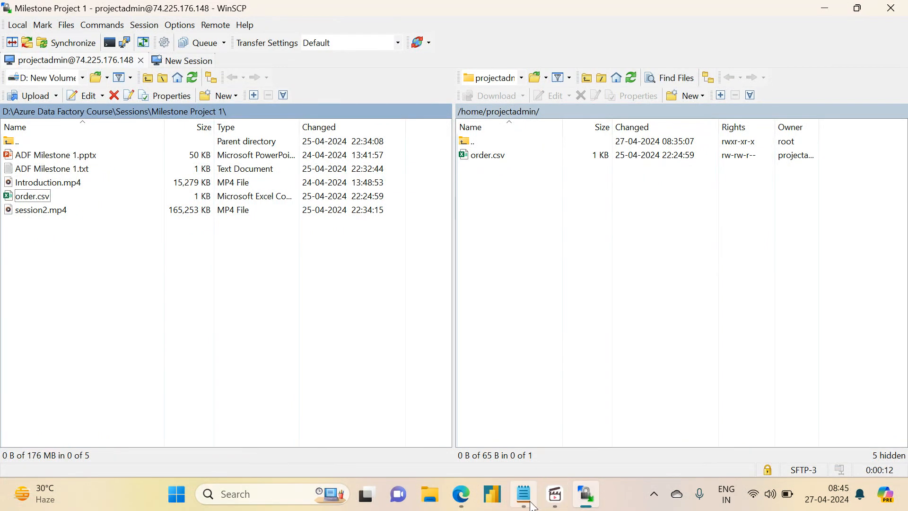
left_click(463, 505)
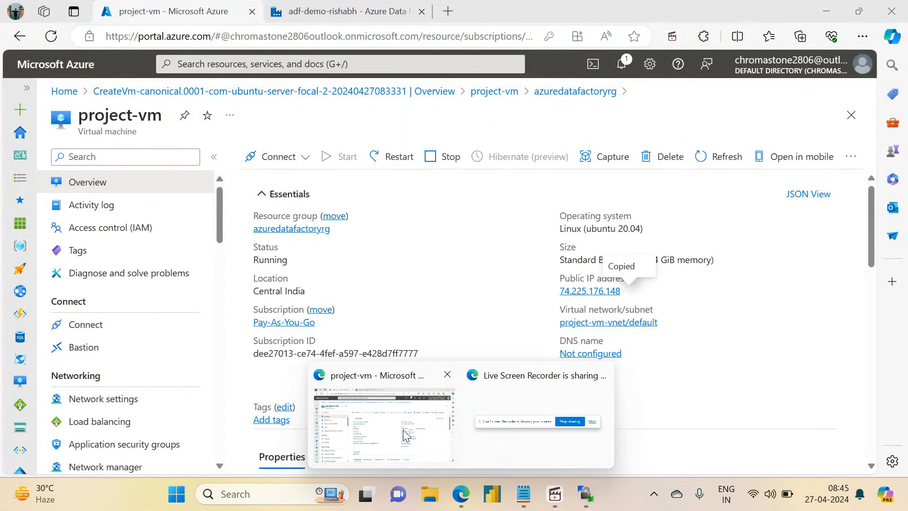
left_click(403, 434)
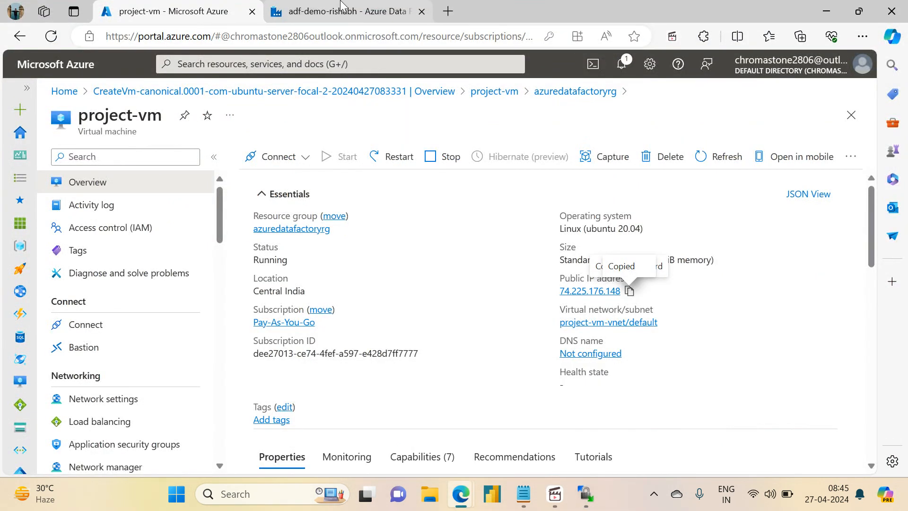
- Switch to Data Factory and open an immediate trigger run of milestone1_pipeline to reach its run parameters
key("ctrl+Tab")
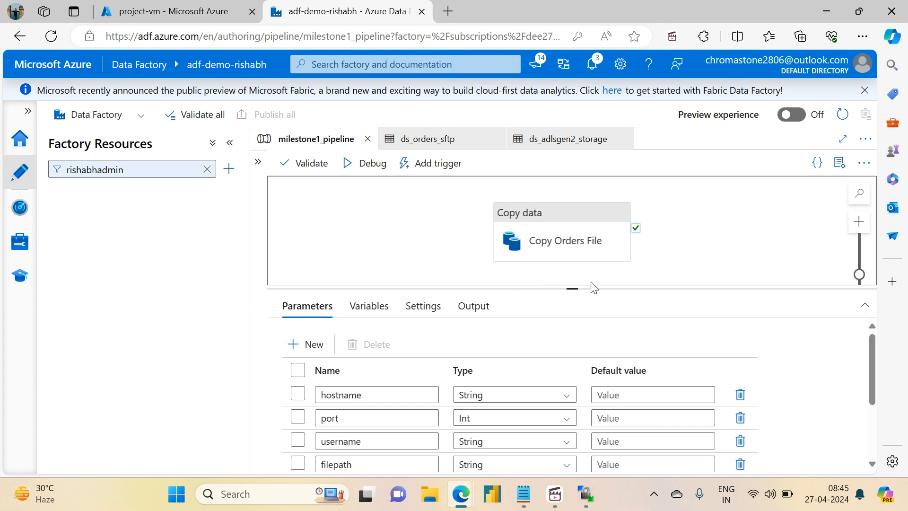
left_click_drag(576, 286, 572, 350)
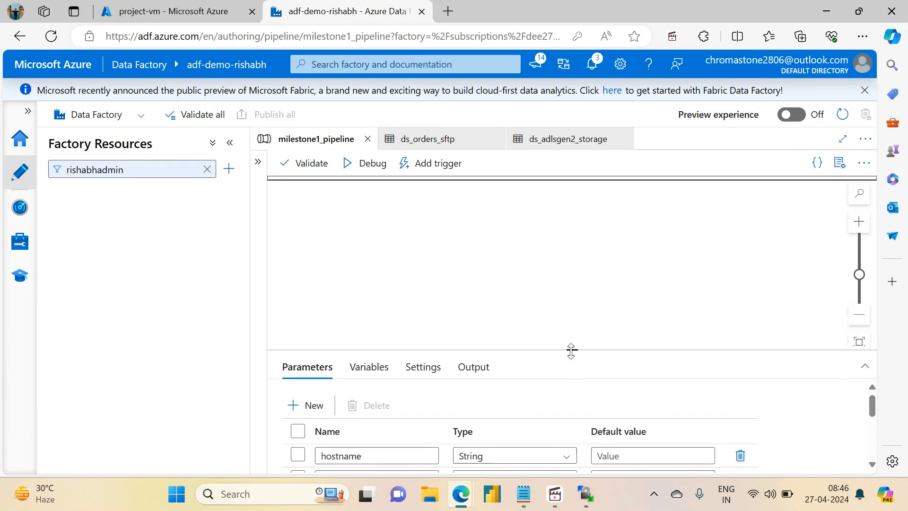
left_click(424, 180)
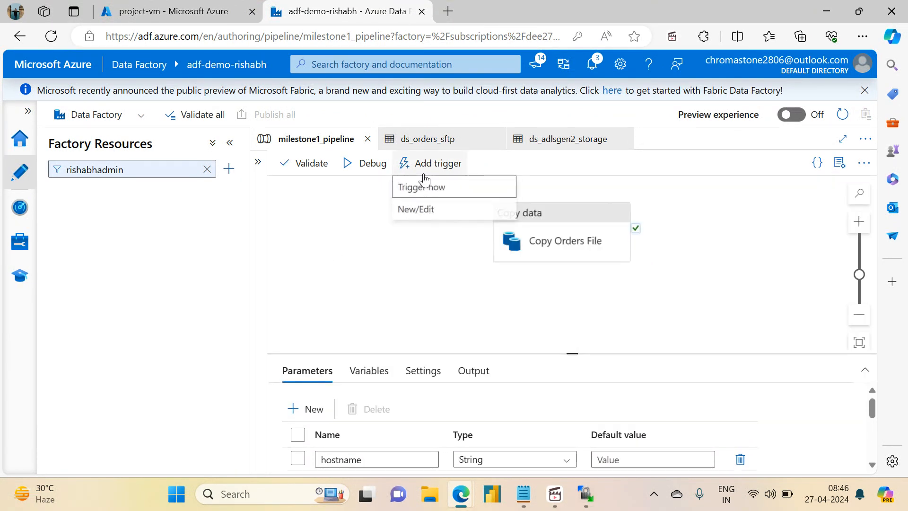
left_click(425, 188)
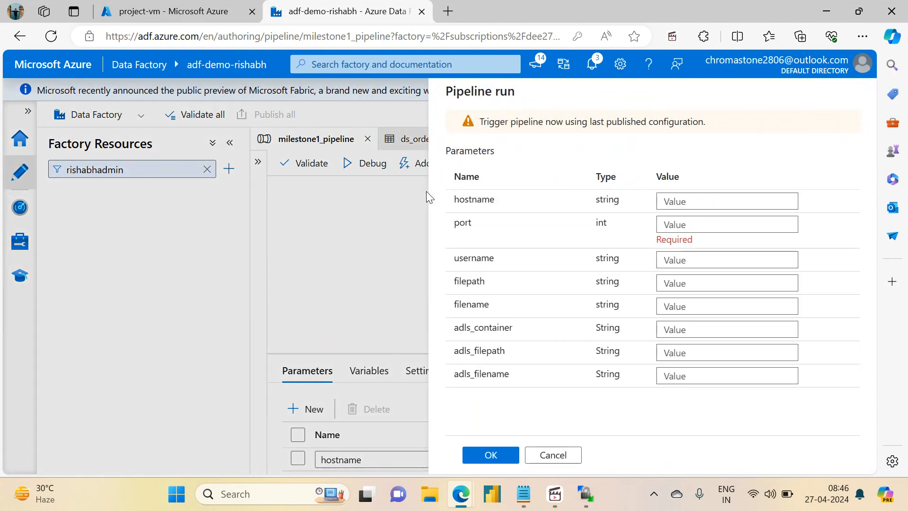
- Copy project-vm's public IP address from the Azure portal and enter it as the hostname parameter of the pipeline run
left_click(716, 206)
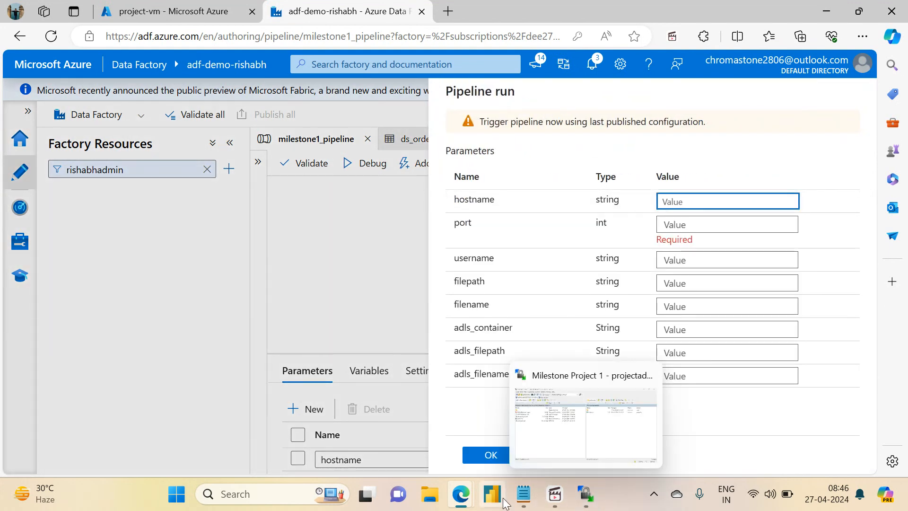
mouse_move(466, 501)
left_click(368, 410)
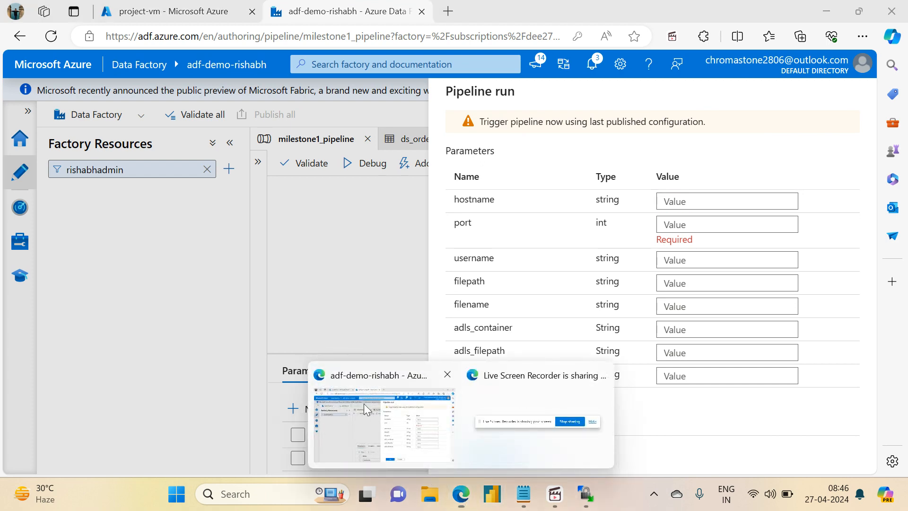
left_click(252, 3)
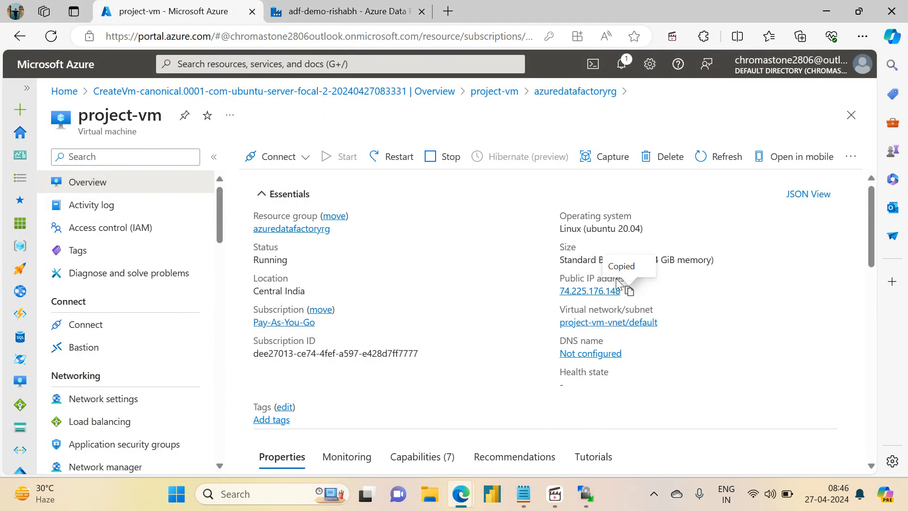
left_click(629, 291)
left_click(322, 3)
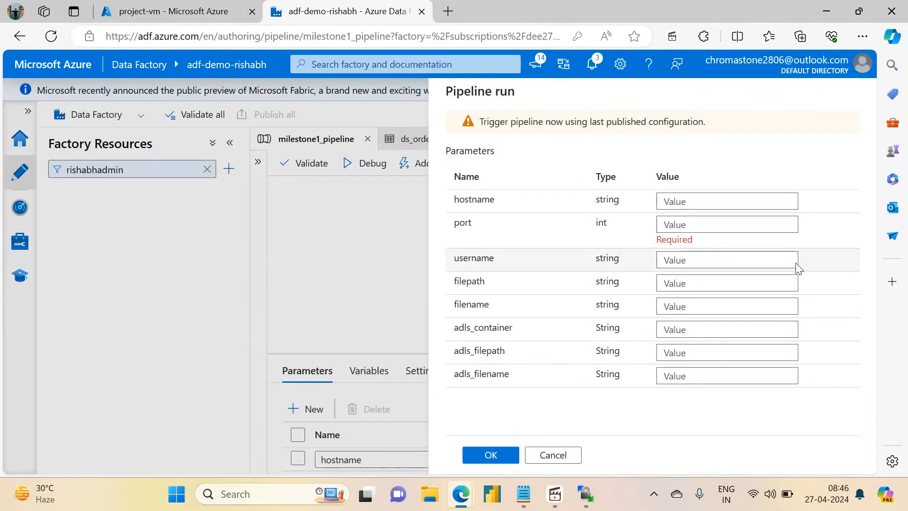
left_click(698, 204)
key("ctrl+v")
- Set the run's port parameter to 22 and the username parameter to projectadmin
left_click(684, 222)
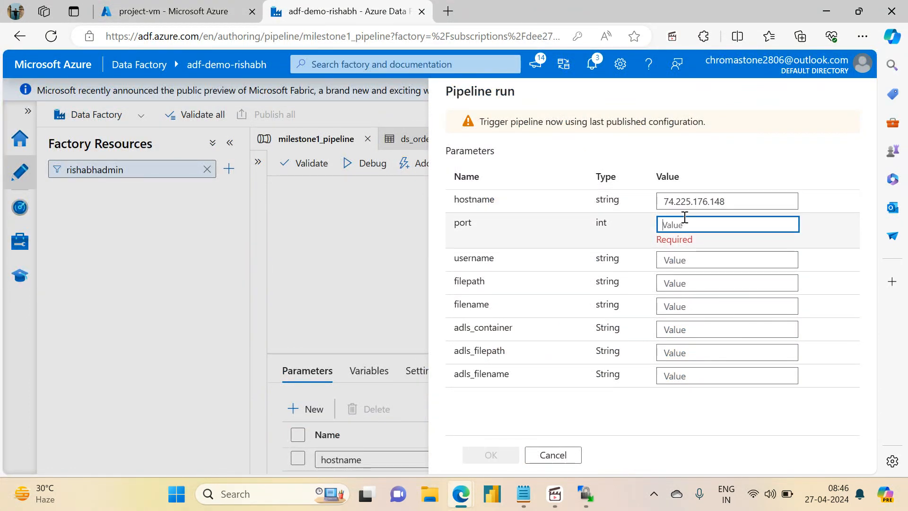
type("22")
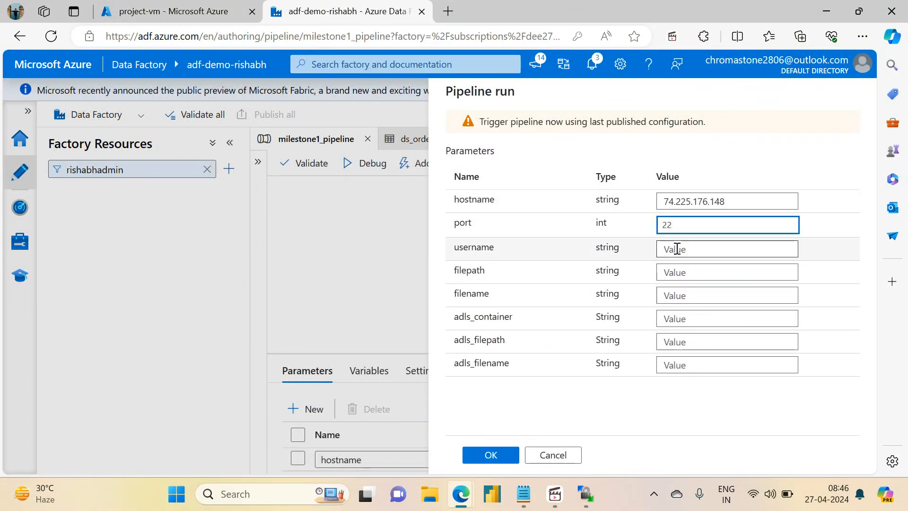
left_click(675, 250)
type("projectadmin")
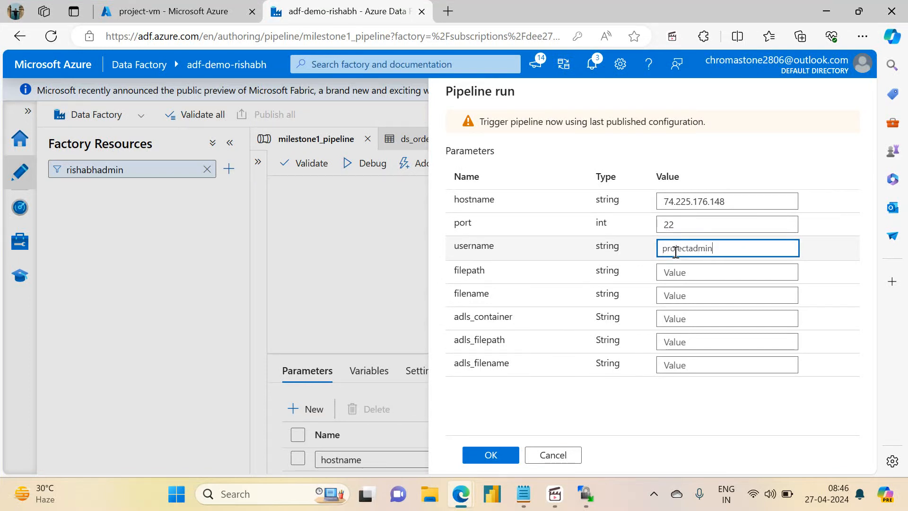
- Copy the remote directory path /home/projectadmin from WinSCP and enter it as the run's filepath parameter
left_click(714, 272)
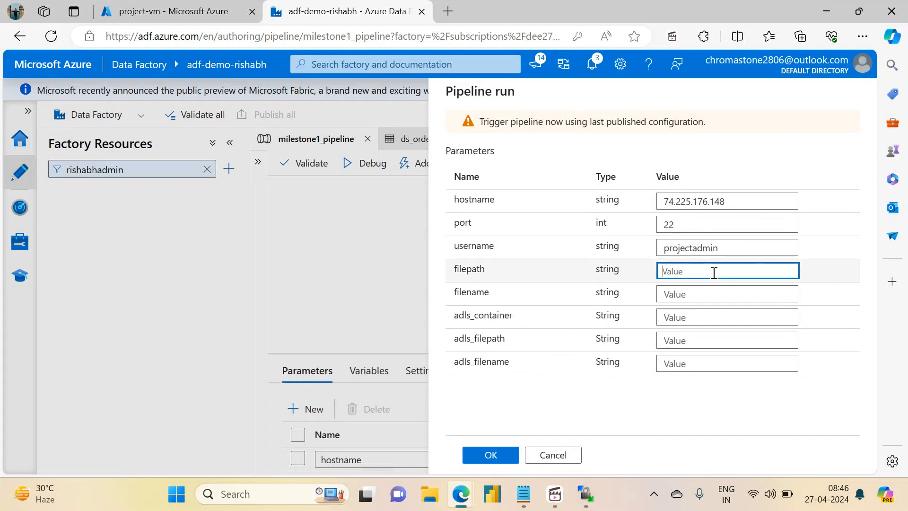
left_click(587, 494)
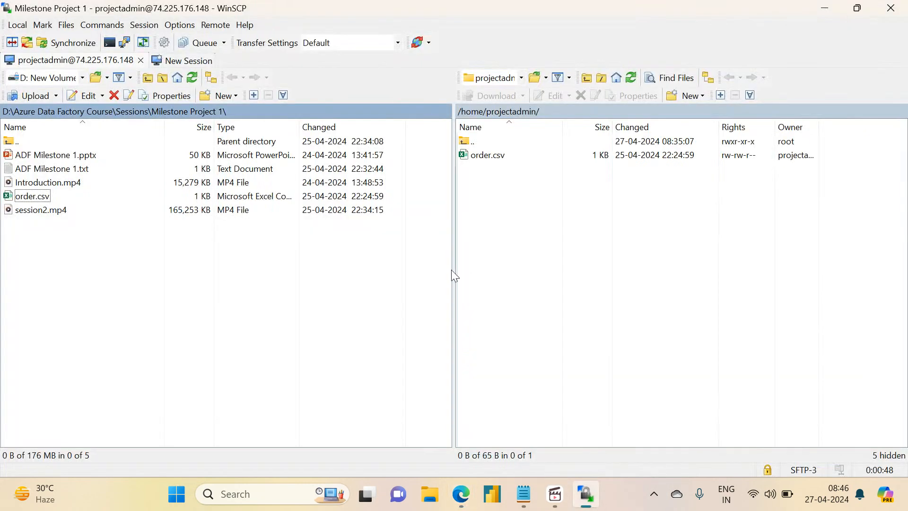
double_click(552, 115)
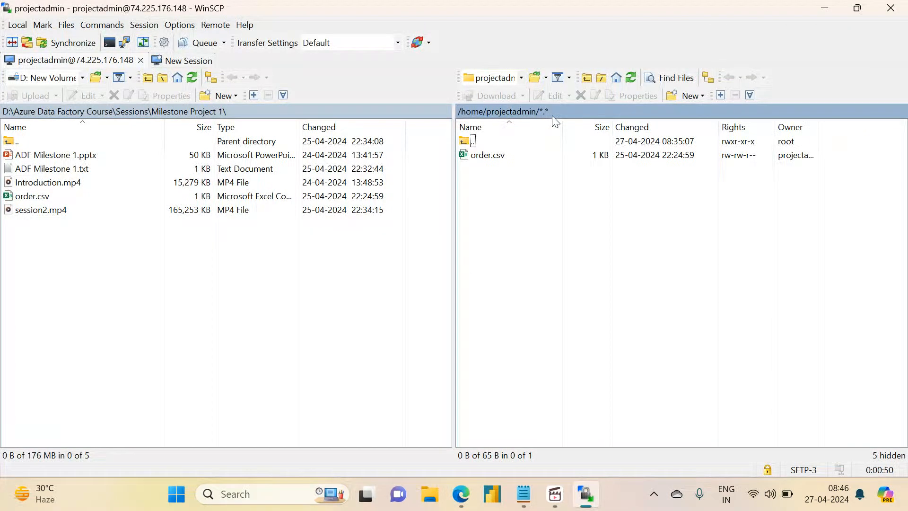
left_click(661, 320)
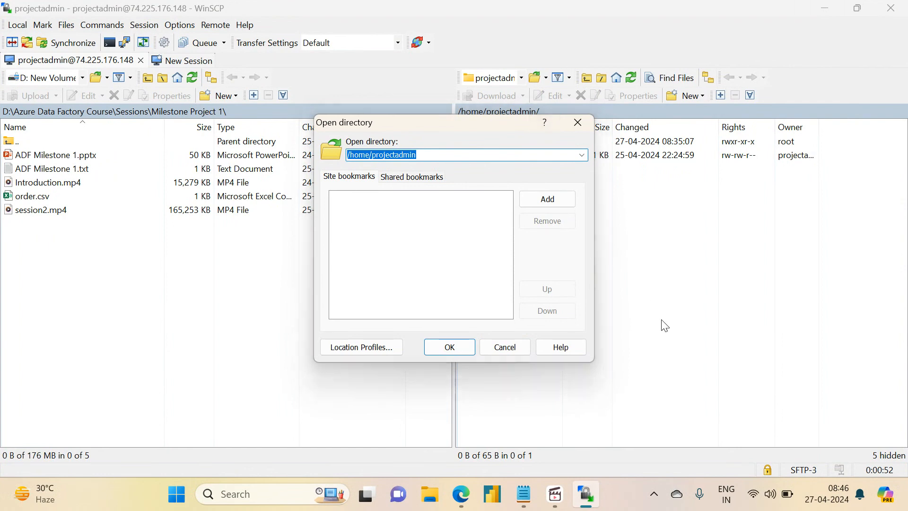
left_click(576, 122)
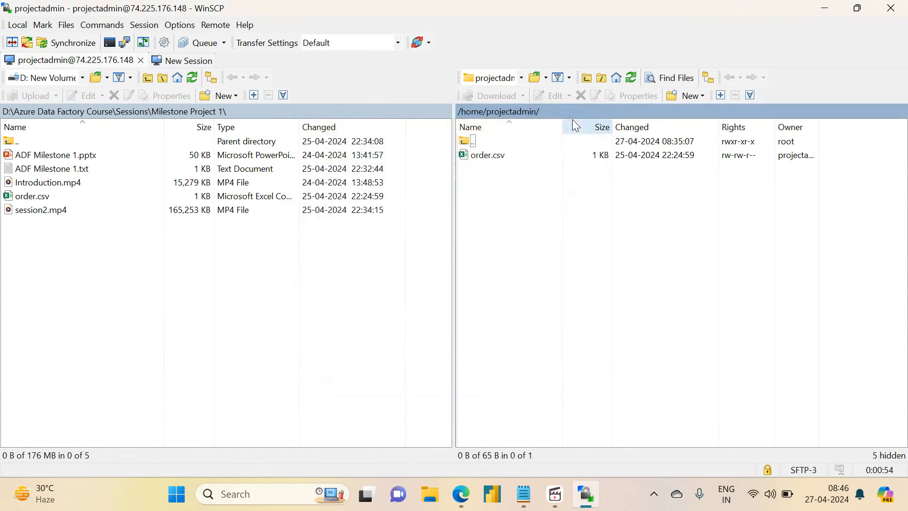
left_click(822, 9)
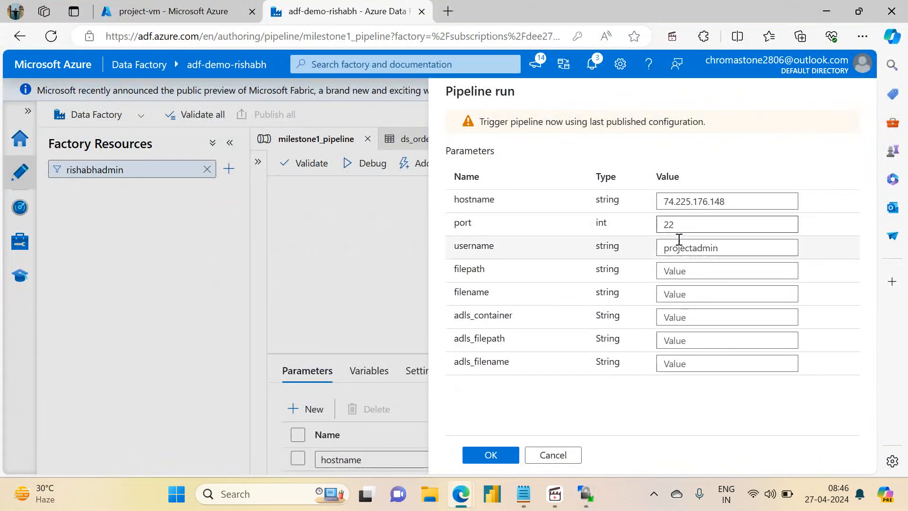
left_click(700, 271)
type("/home/projectadmin")
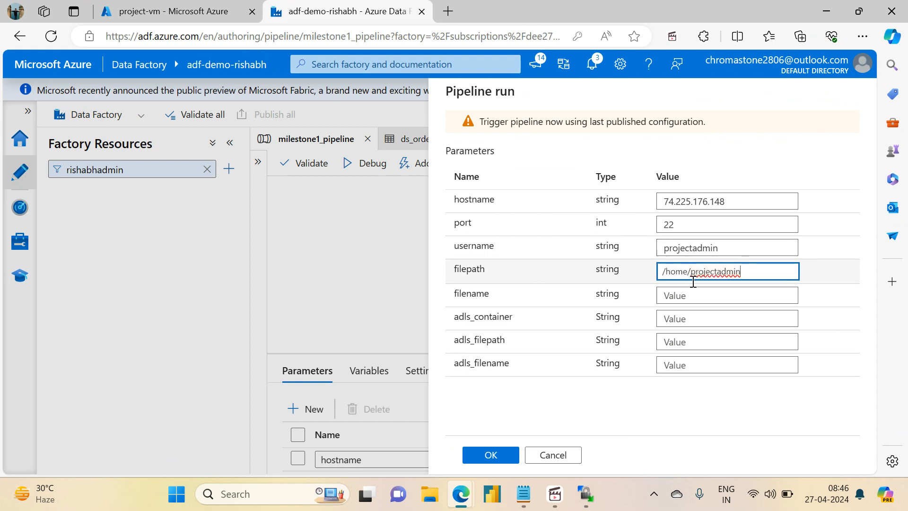
- Set the run parameters filename to order.csv, adls_container to sink and adls_filepath to variable_output
left_click(687, 293)
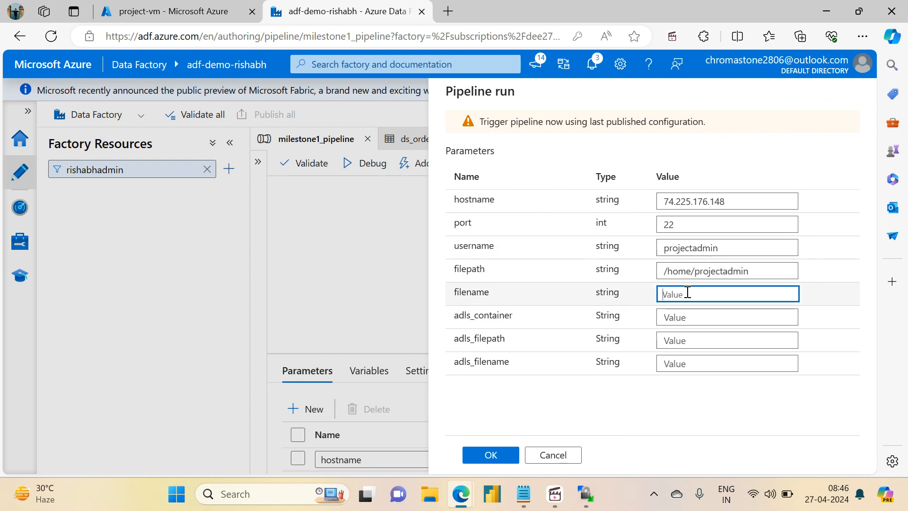
type("order.csv")
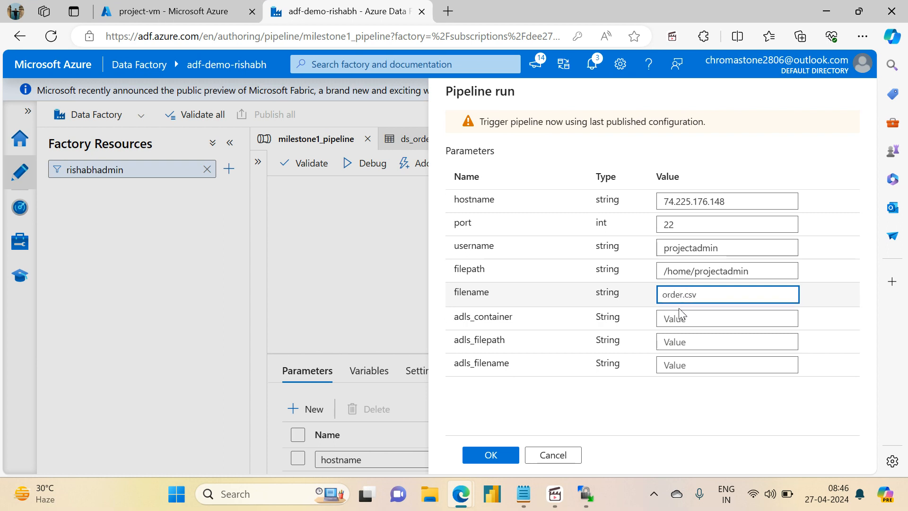
left_click(672, 318)
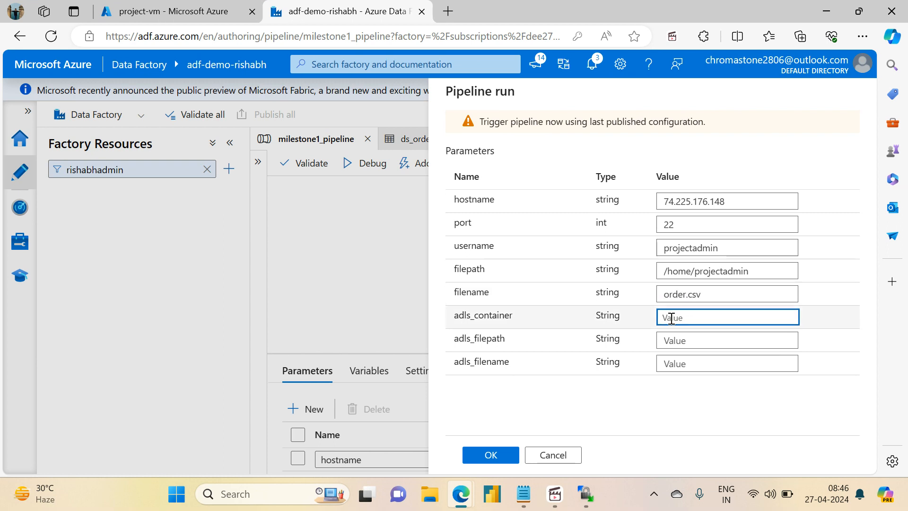
type("sink")
key("Tab")
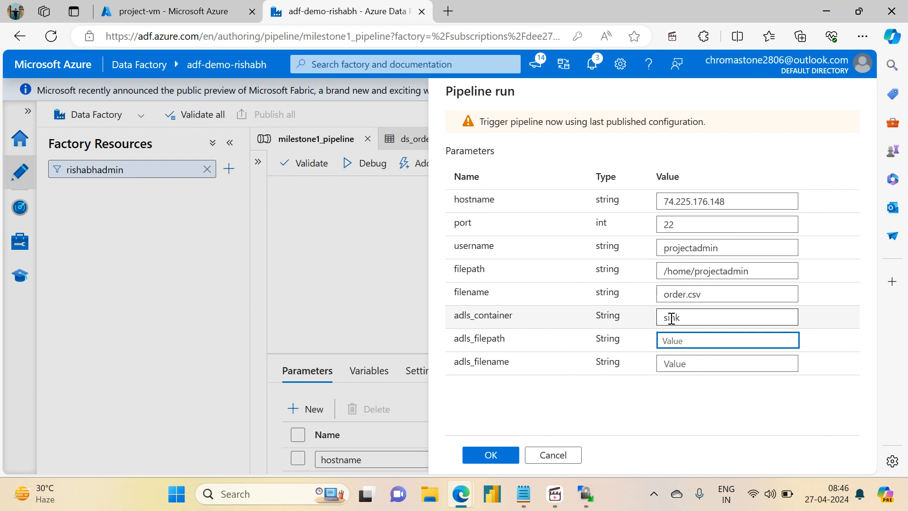
type("variable_output")
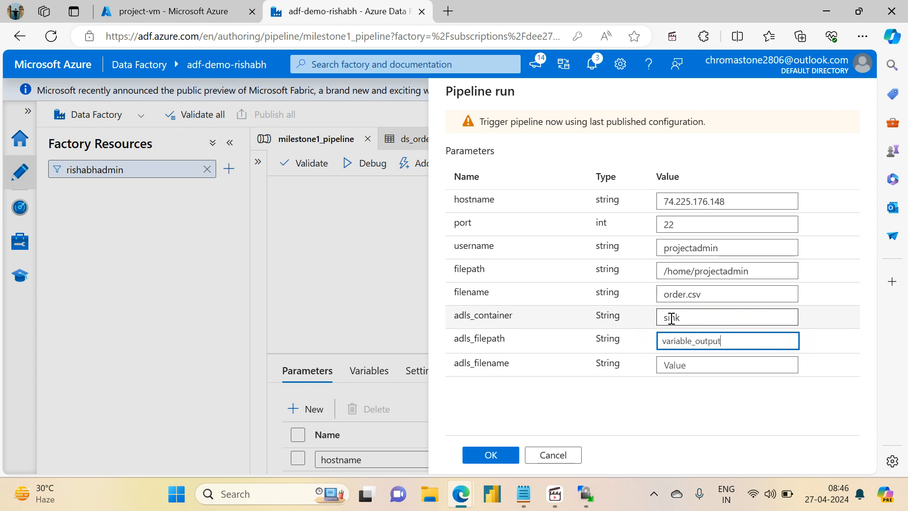
key("Tab")
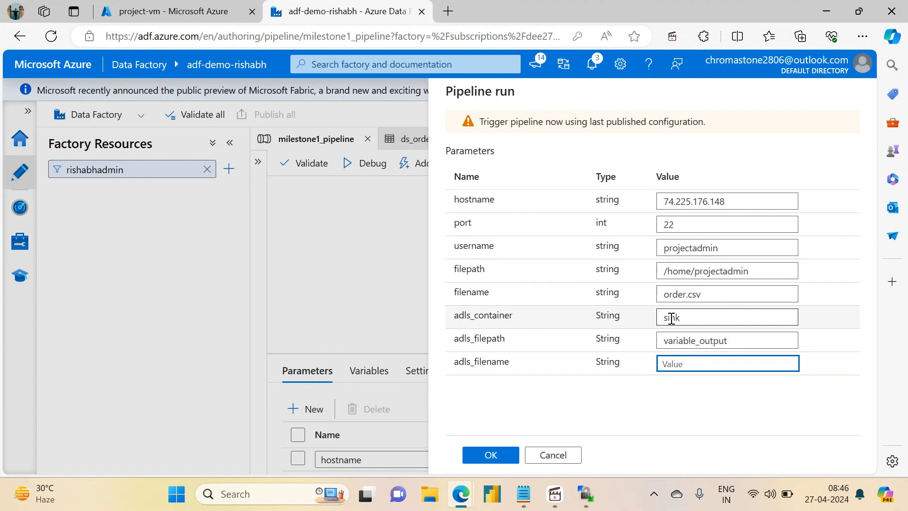
- Set the adls_filename parameter to sample.csv and start the pipeline run
type("sample.csv")
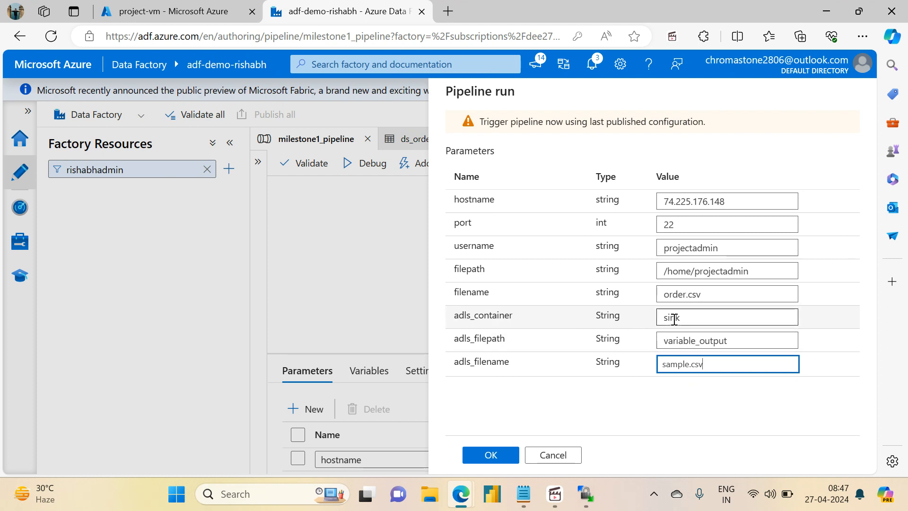
left_click(490, 455)
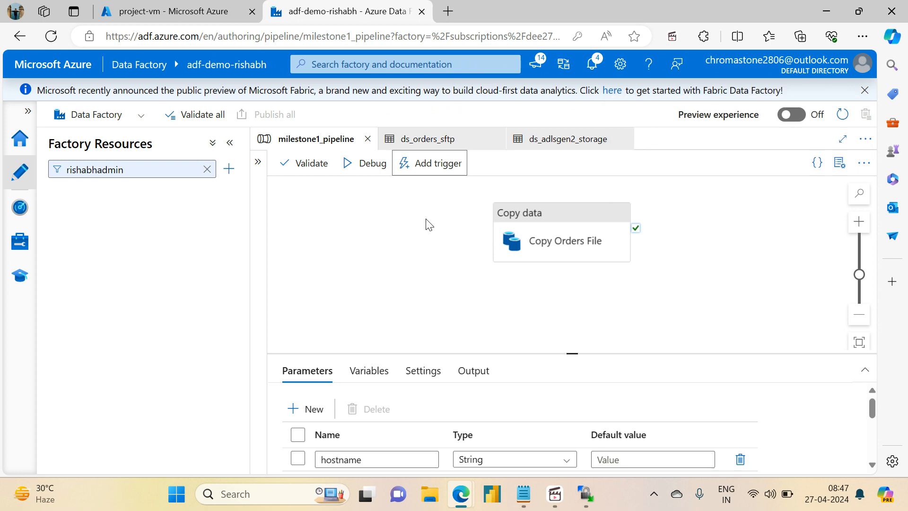
- Open the activity runs of the triggered milestone1_pipeline run in monitoring and refresh them to check the copy's status
left_click(20, 207)
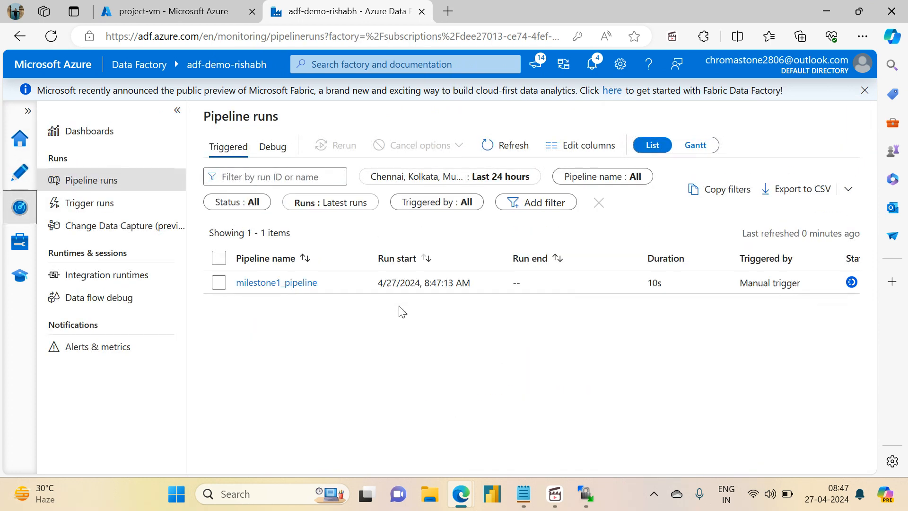
left_click(303, 283)
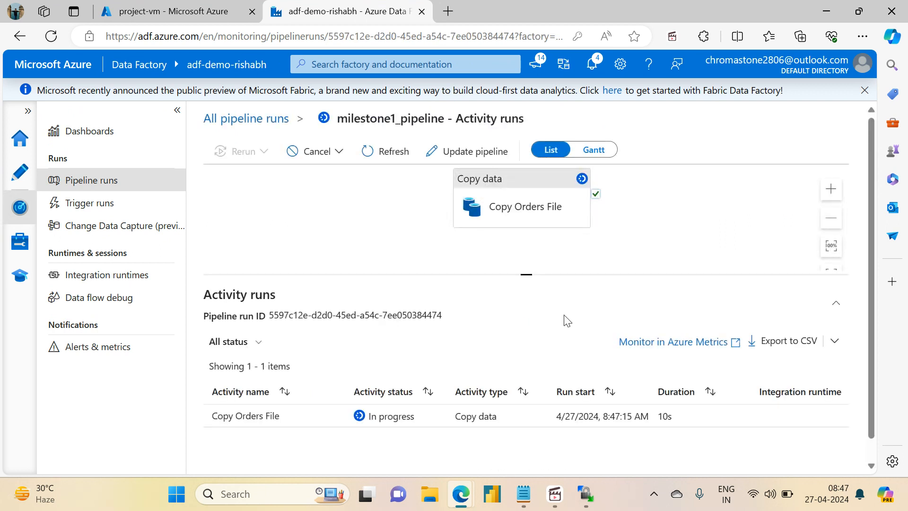
left_click_drag(522, 273, 523, 166)
left_click(389, 152)
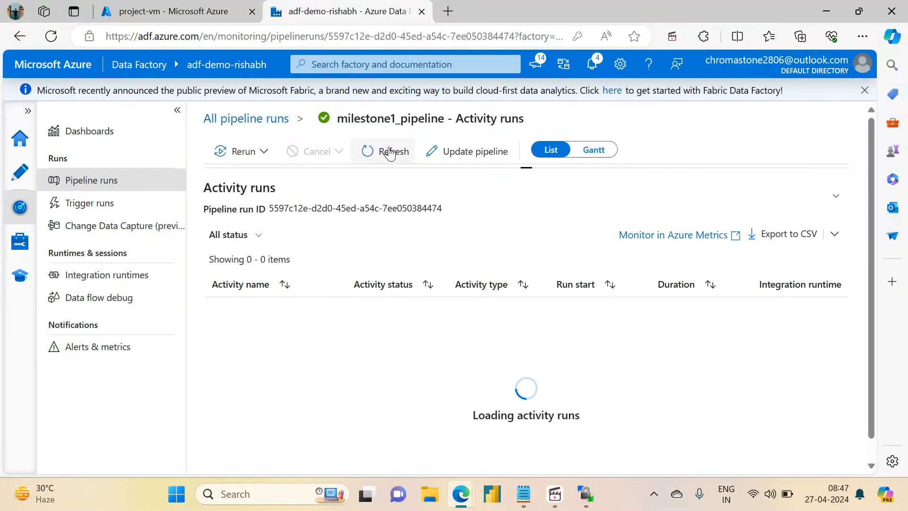
- In the Azure portal, open the sink container of storage account adfdemoadlsgen2acc in resource group azuredatafactoryrg
left_click(172, 11)
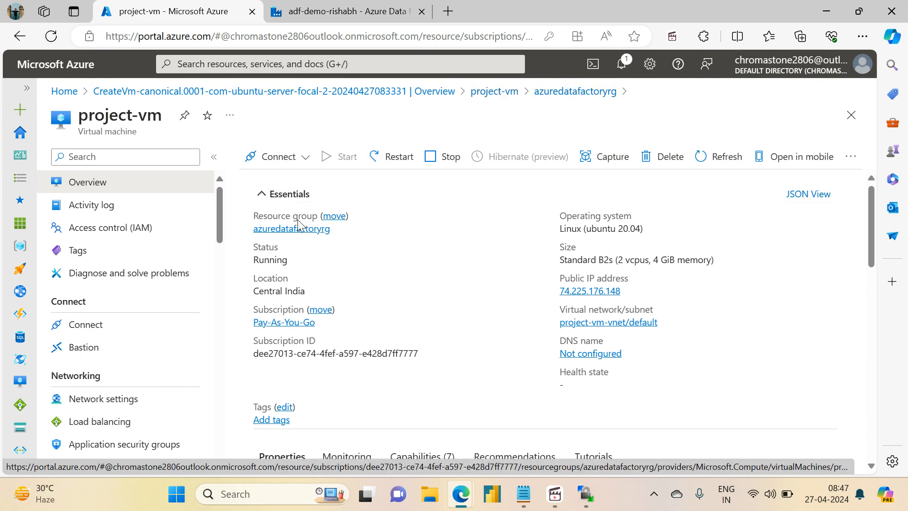
left_click(294, 230)
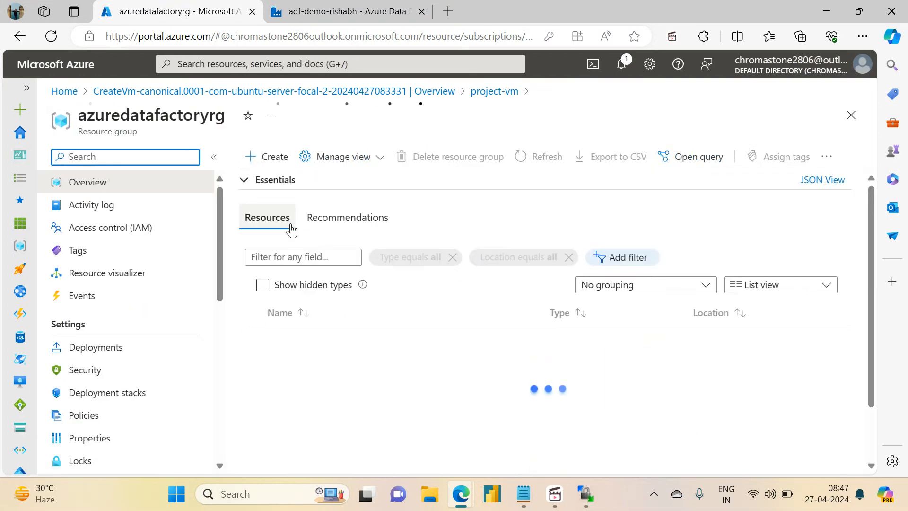
left_click_drag(865, 307, 866, 352)
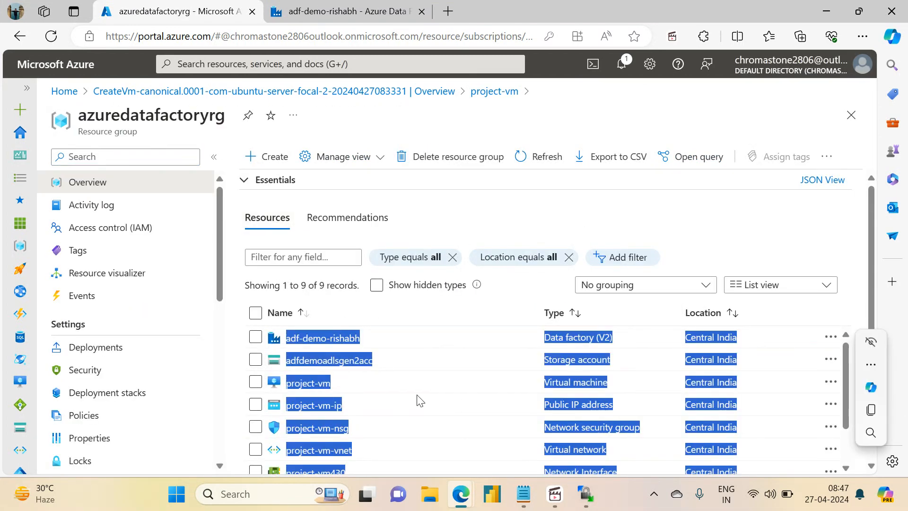
left_click(335, 358)
left_click(326, 363)
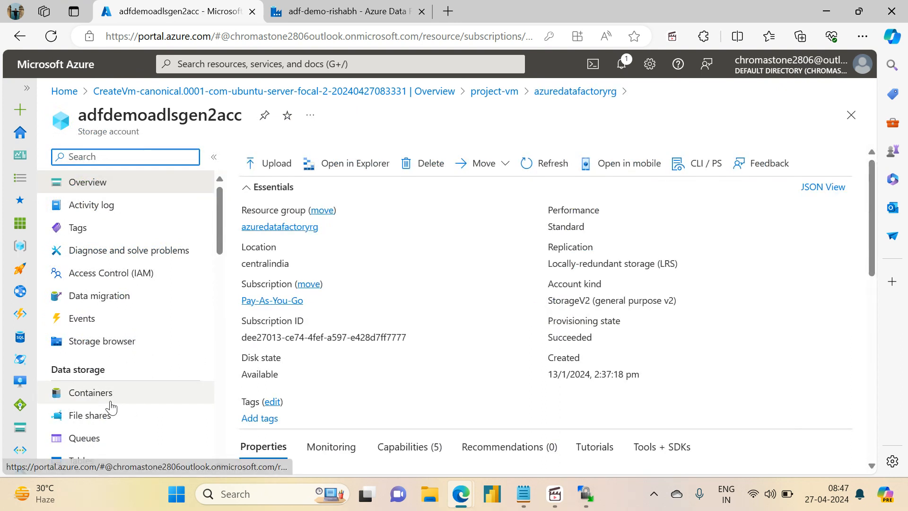
left_click(110, 401)
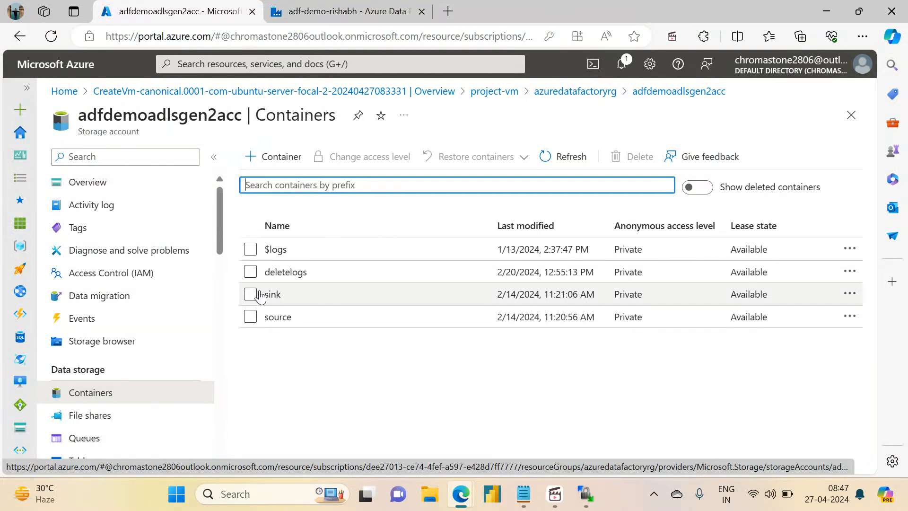
left_click(267, 294)
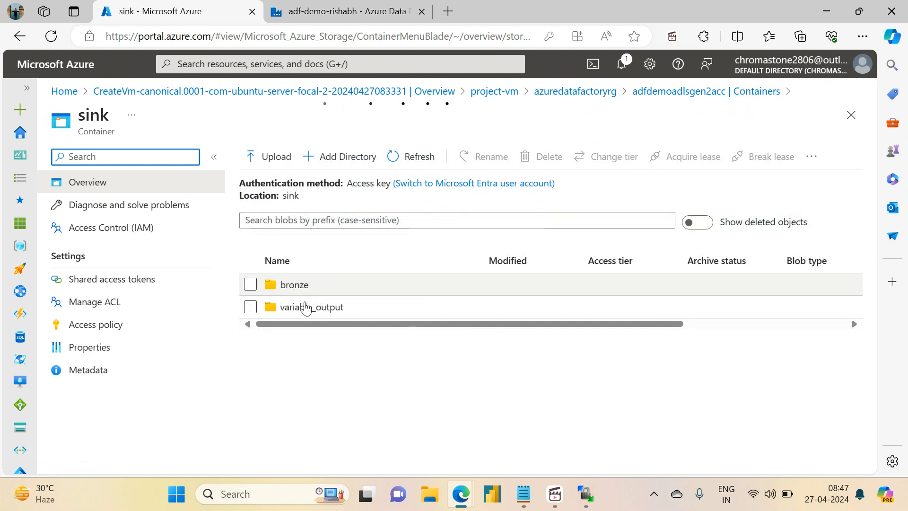
- Open the variable_output folder to check the copied file, and return to milestone1_pipeline in the Data Factory authoring view
left_click(309, 308)
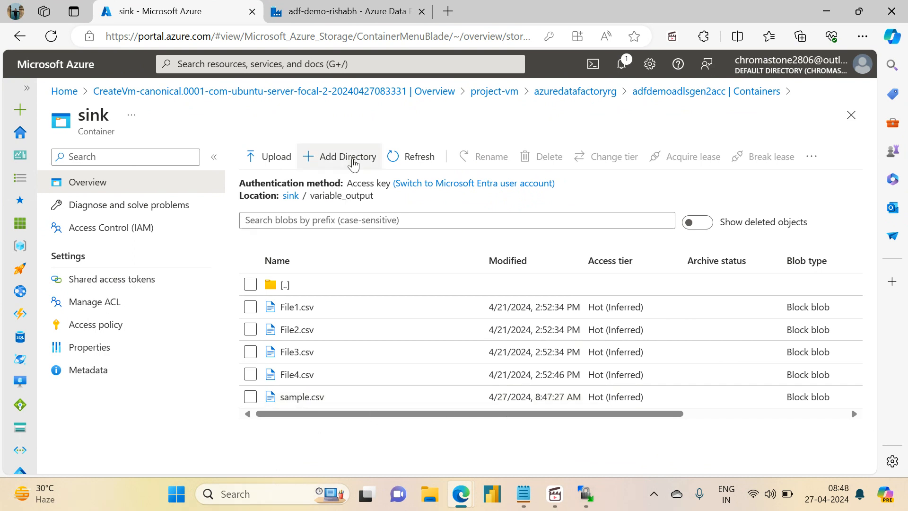
left_click(345, 7)
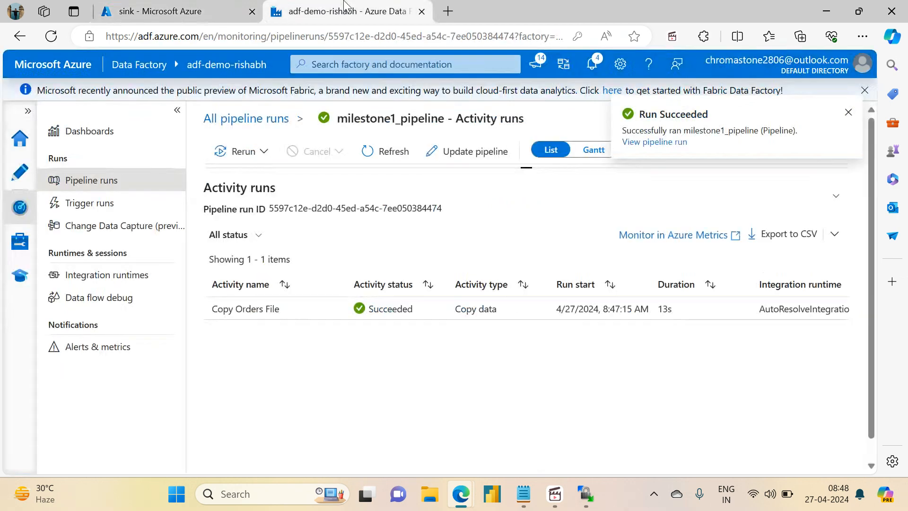
left_click(18, 187)
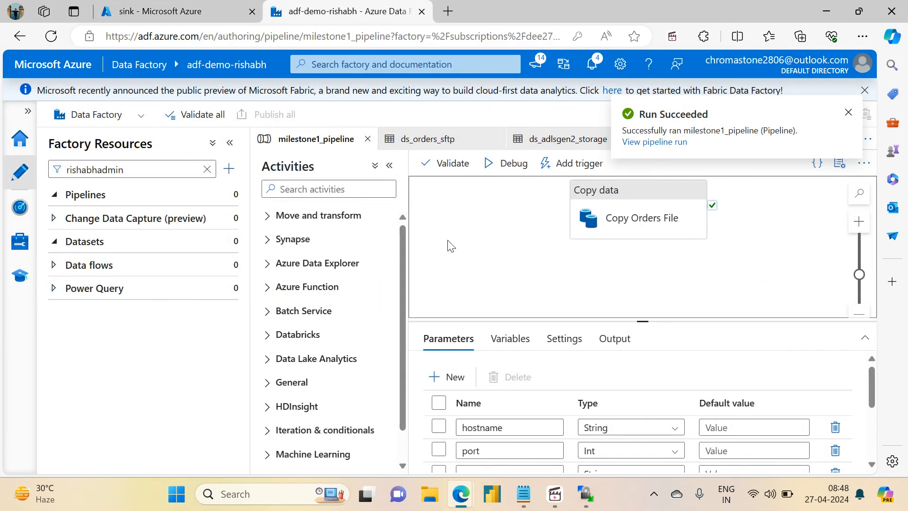
- Review task 1 in the ADF Milestone 1 notes alongside the Copy Orders File activity, highlighting the datalake copy requirement and the word Monday
left_click(533, 498)
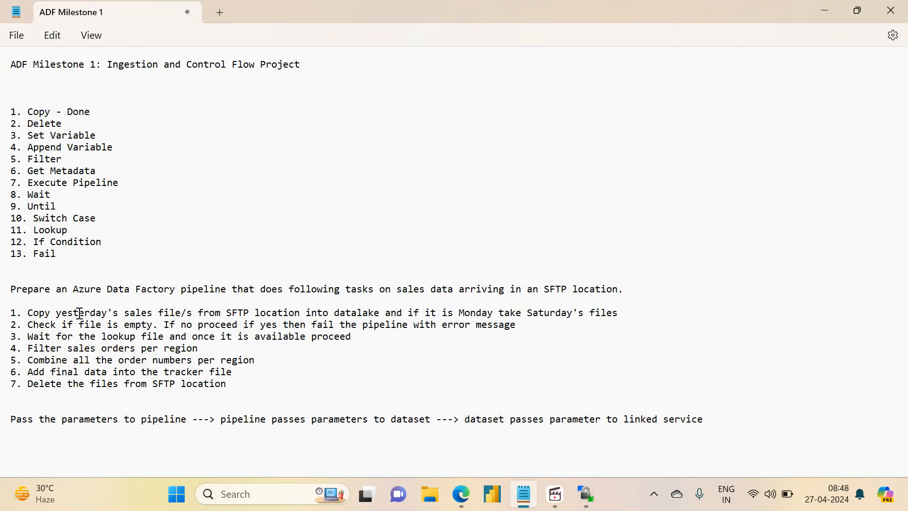
left_click_drag(29, 314, 381, 311)
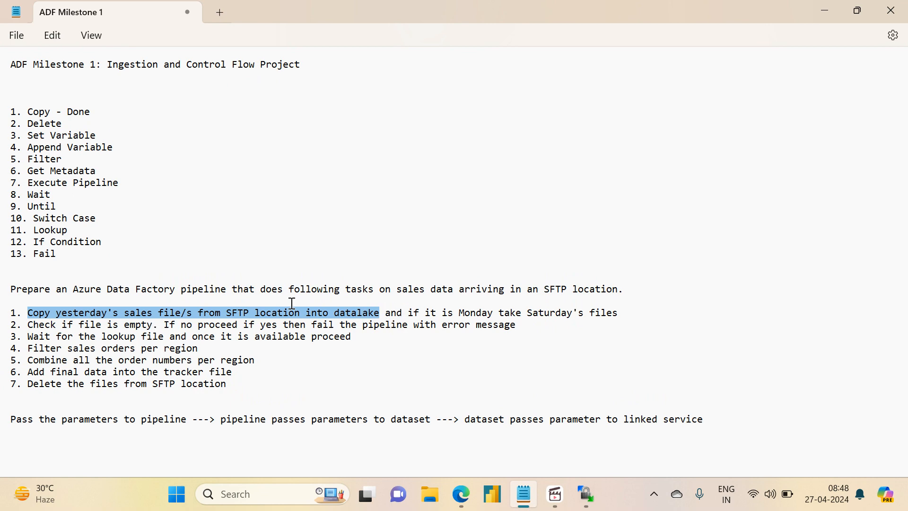
left_click(817, 14)
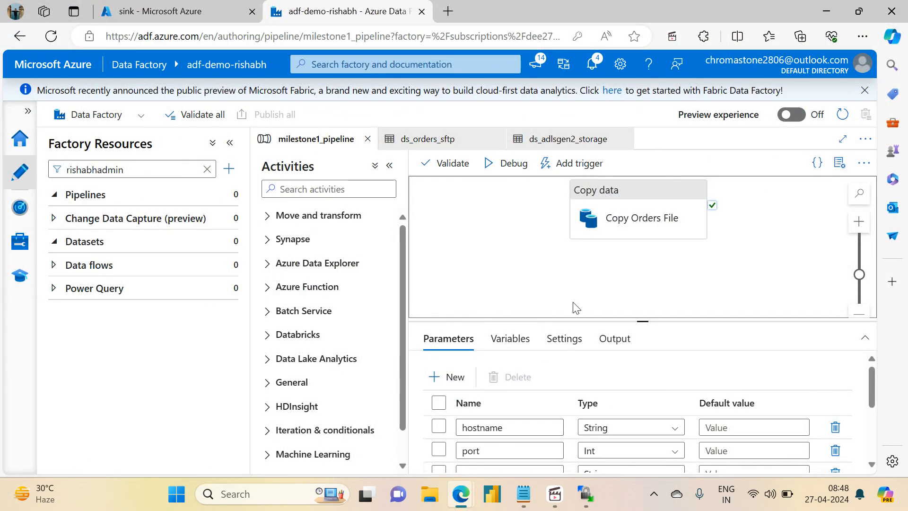
left_click(648, 210)
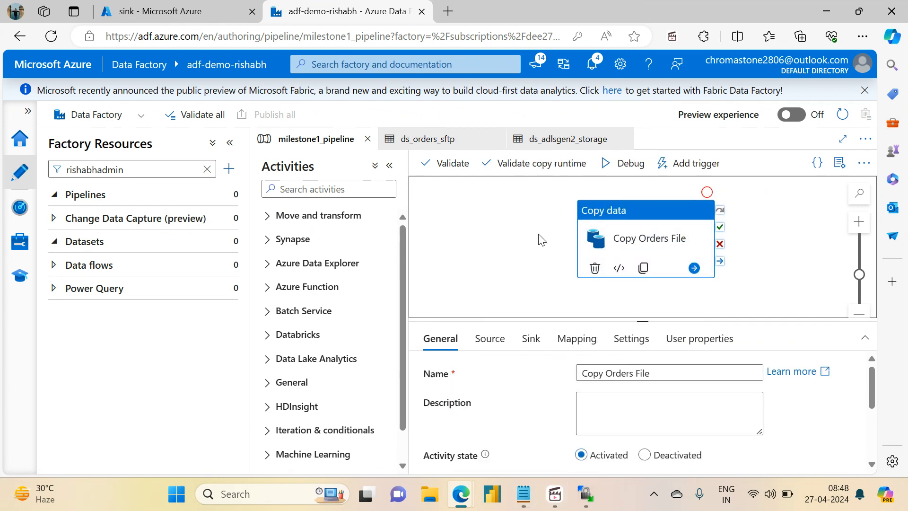
left_click(524, 494)
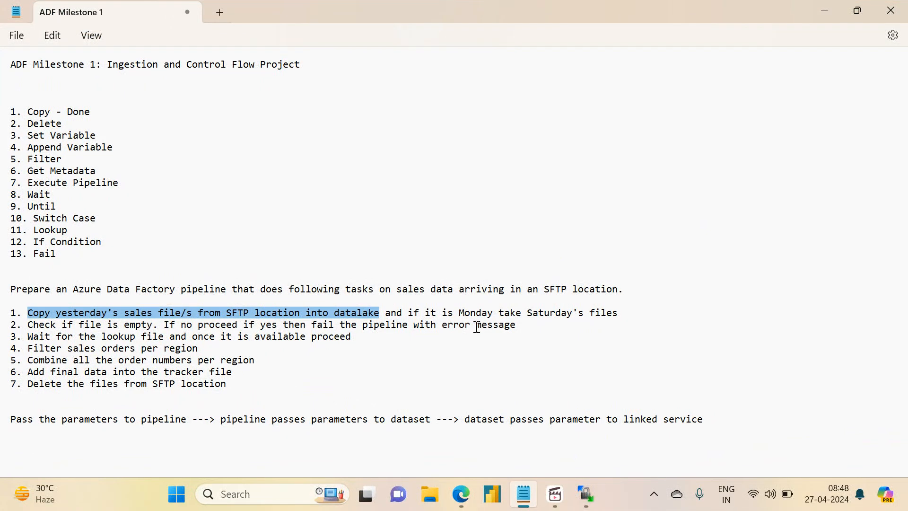
double_click(468, 313)
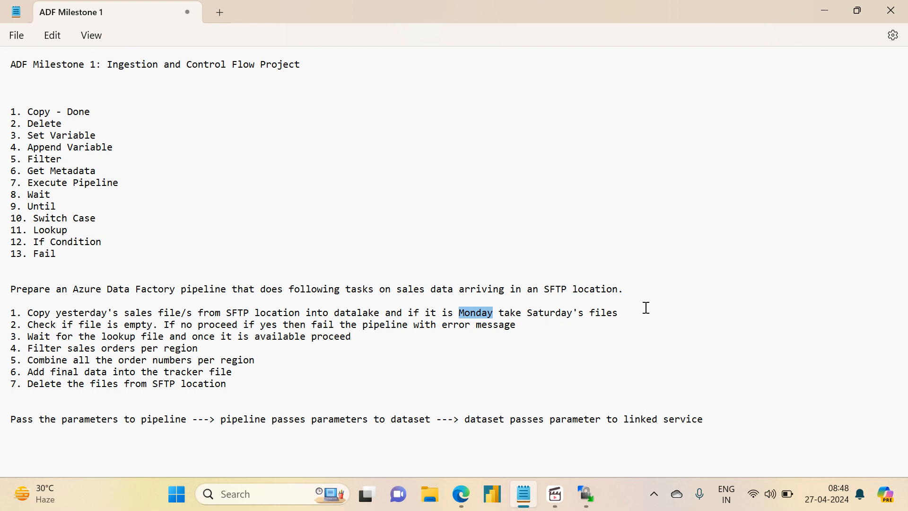
- Reread task 1 in the ADF Milestone 1 notes, highlighting the Monday/Saturday condition, the remaining tasks and the SFTP-to-datalake copy part
left_click_drag(643, 309, 377, 310)
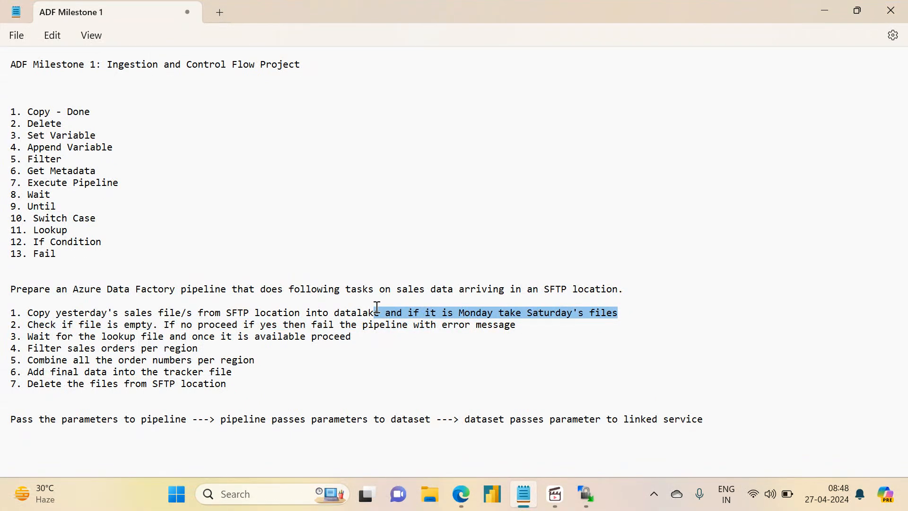
key("shift+Home")
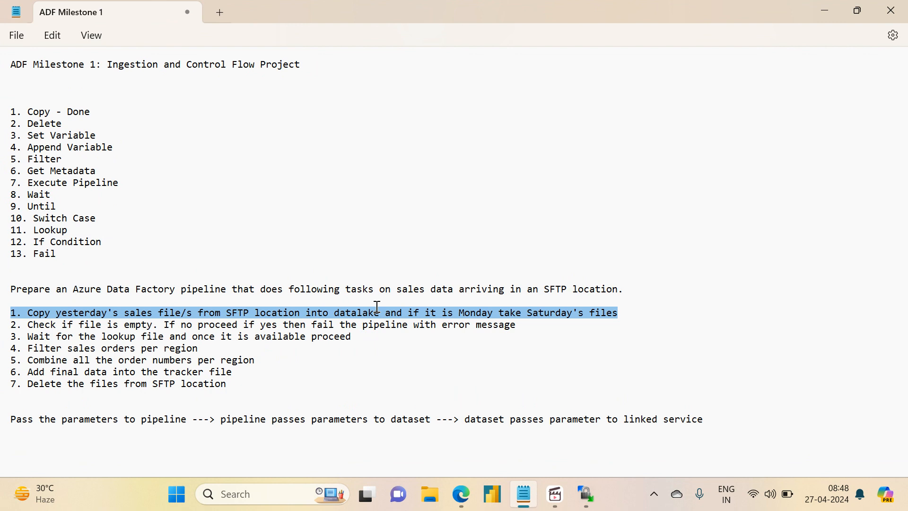
left_click(356, 311)
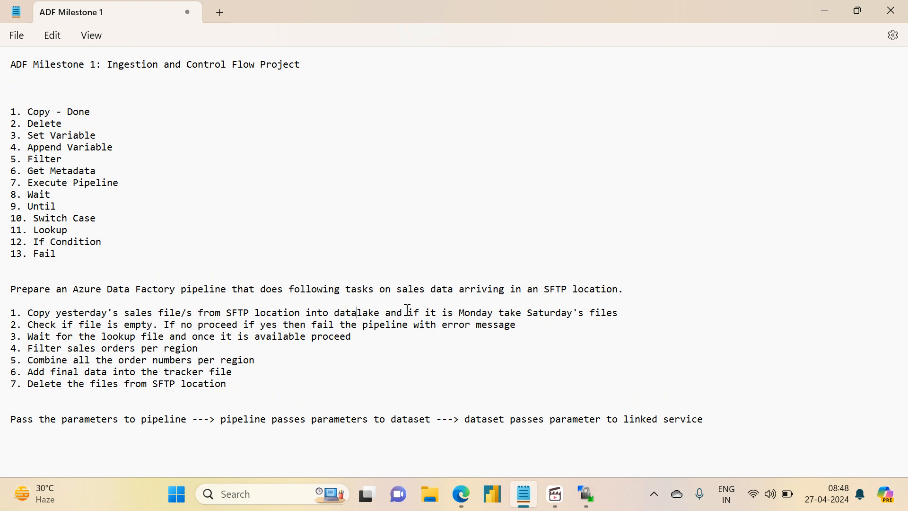
left_click_drag(408, 310, 366, 392)
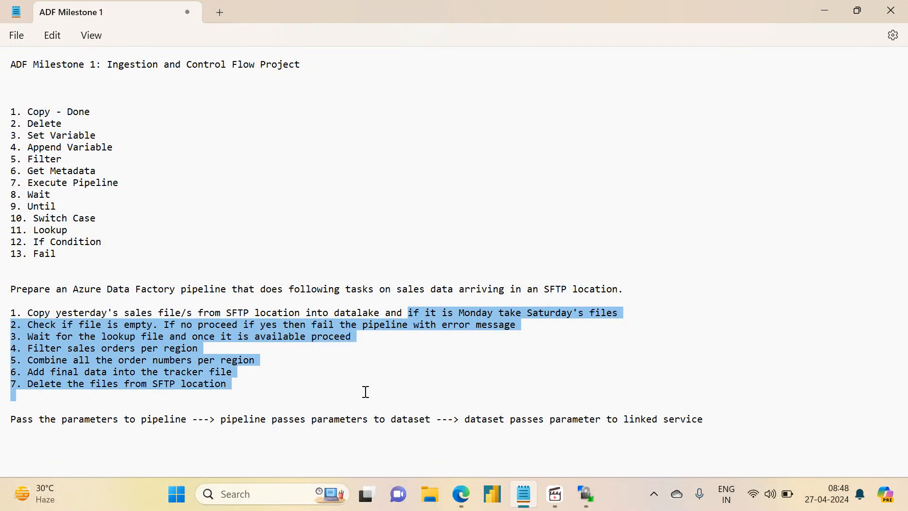
double_click(167, 313)
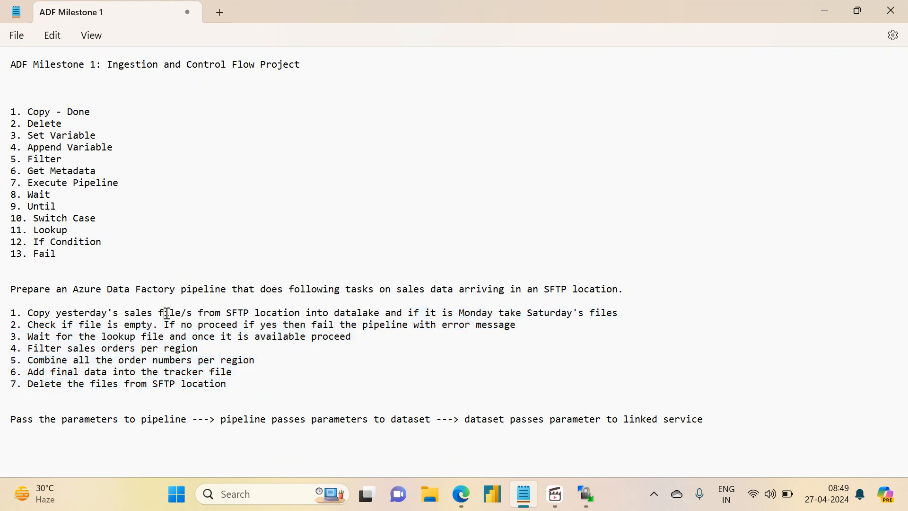
left_click_drag(405, 313, 34, 313)
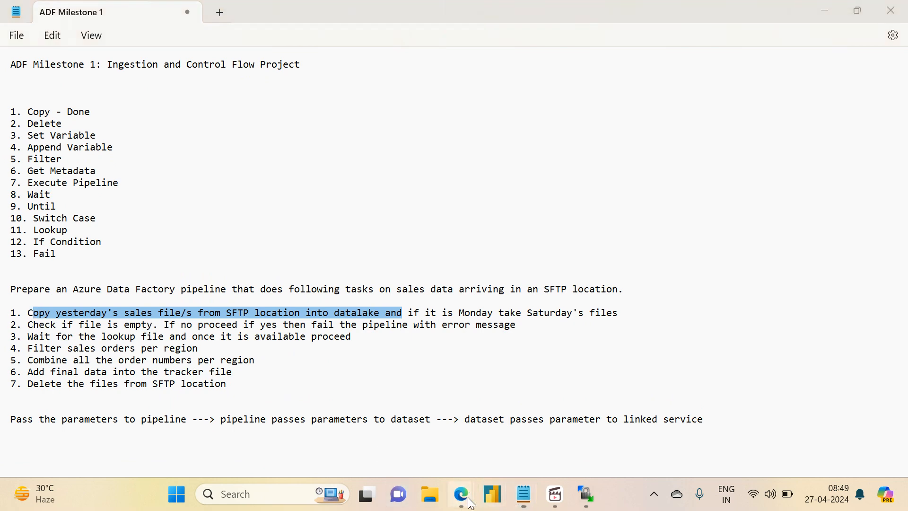
- Switch to the Azure portal, open the project-vm virtual machine and stop it
left_click(369, 407)
left_click(175, 11)
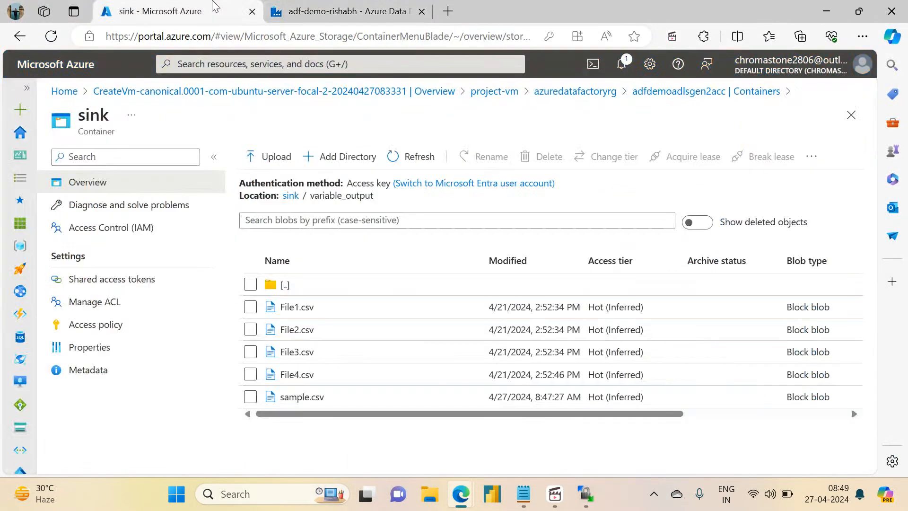
left_click(504, 94)
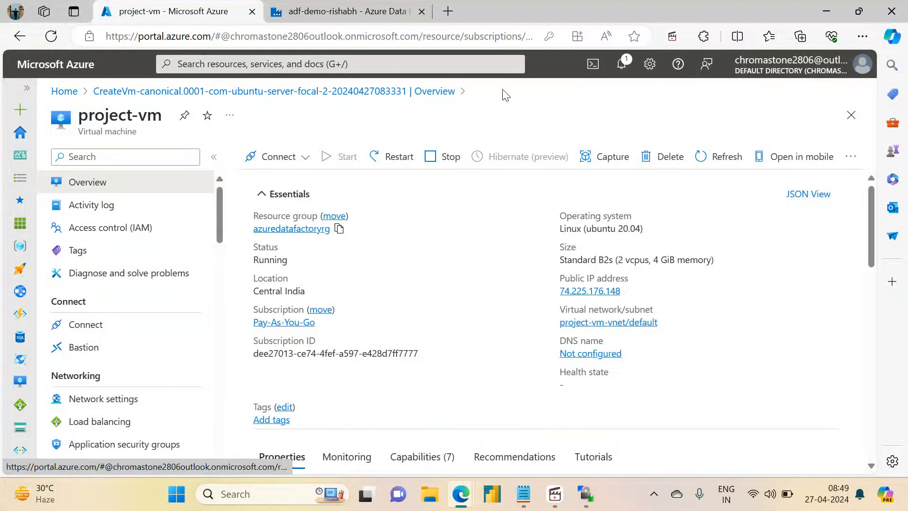
left_click(449, 162)
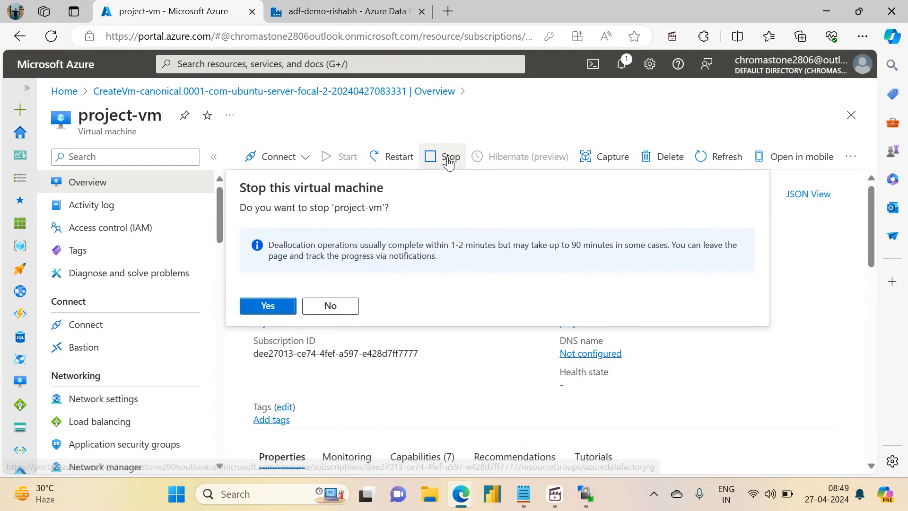
left_click(263, 306)
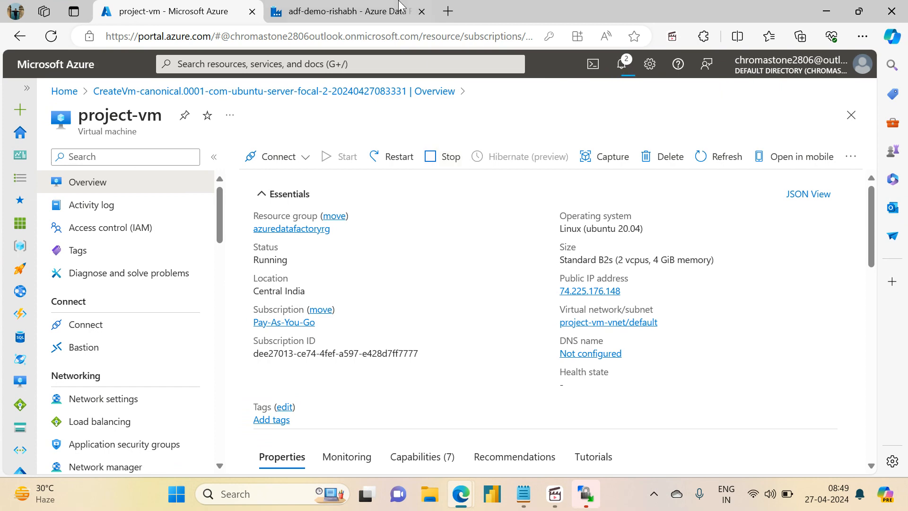
- Back in Data Factory, close the ds_adlsgen2_storage and ds_orders_sftp datasets, leaving only milestone1_pipeline open
left_click(381, 7)
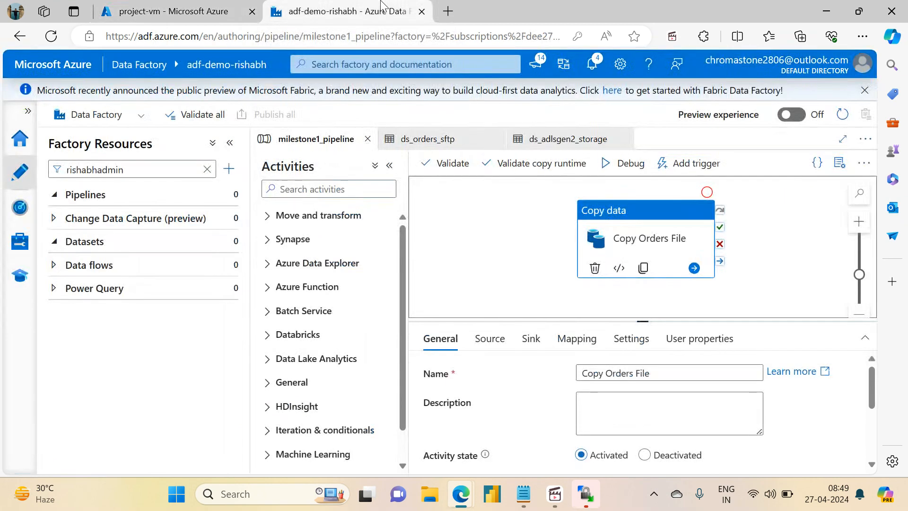
left_click(625, 139)
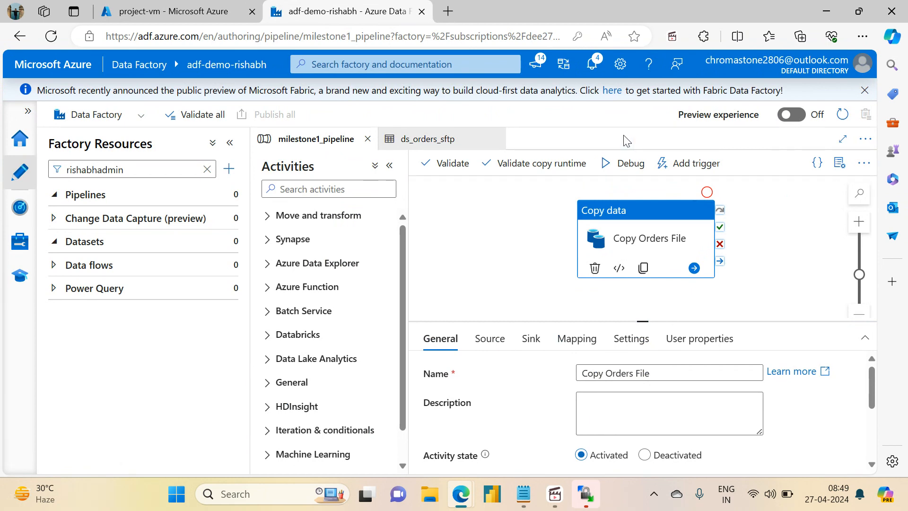
left_click(498, 139)
- Check the status of project-vm in the Azure portal and return to milestone1_pipeline in Data Factory
left_click(122, 7)
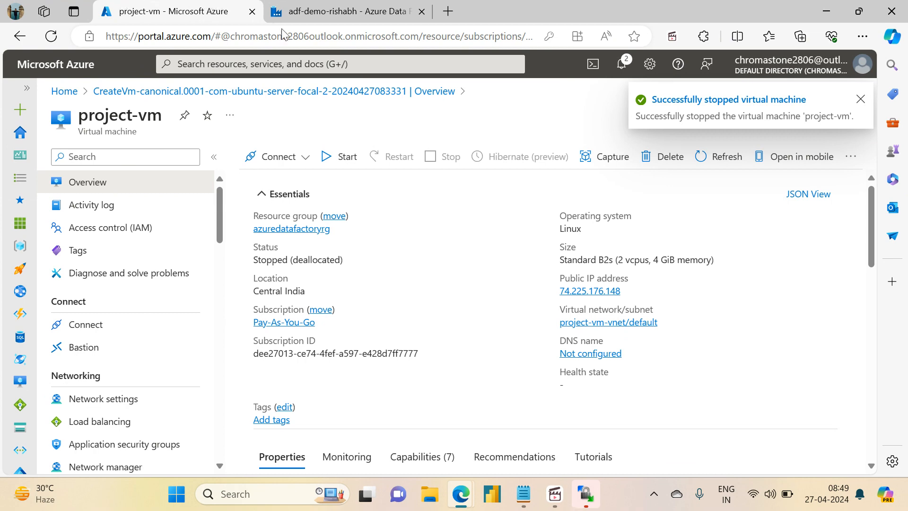
left_click(348, 10)
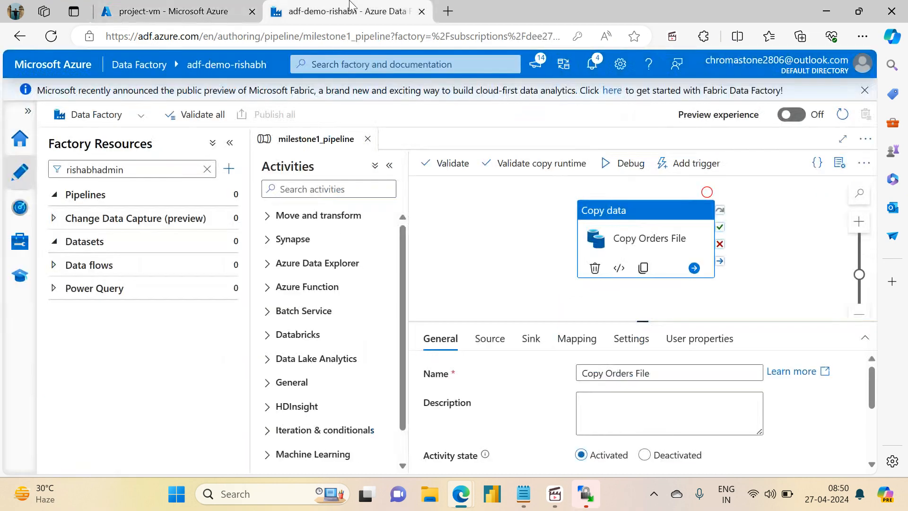
left_click(474, 264)
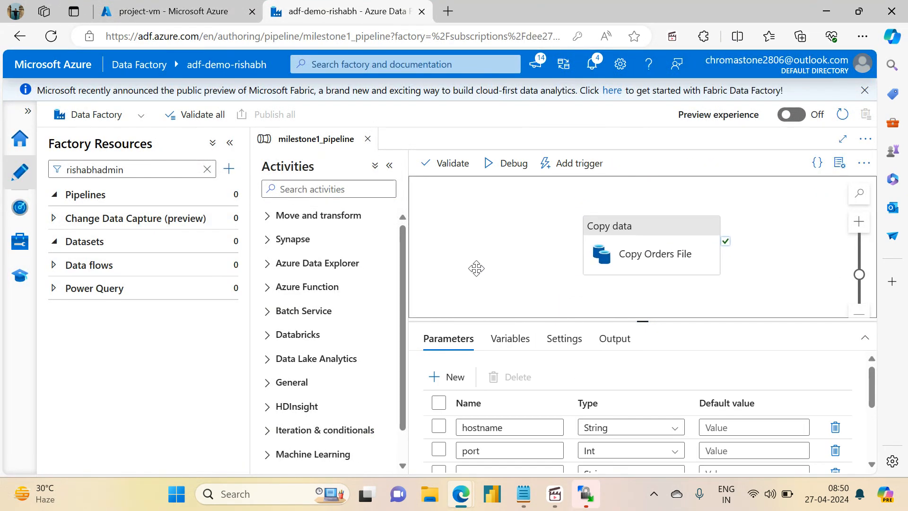
left_click_drag(476, 268, 483, 263)
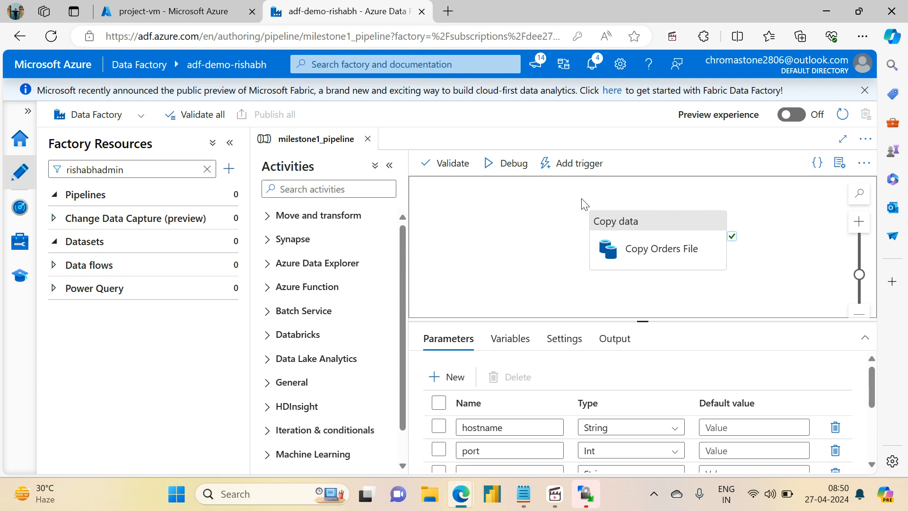
left_click_drag(611, 234, 642, 223)
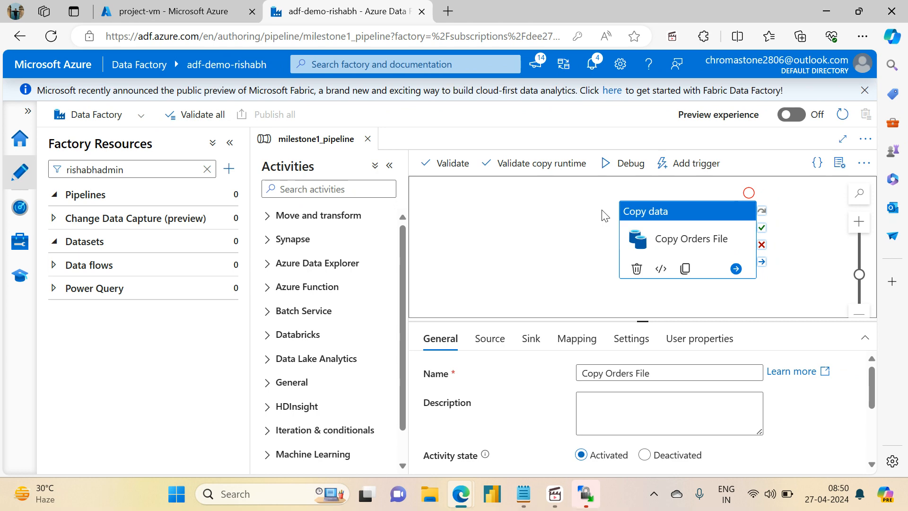
left_click(555, 494)
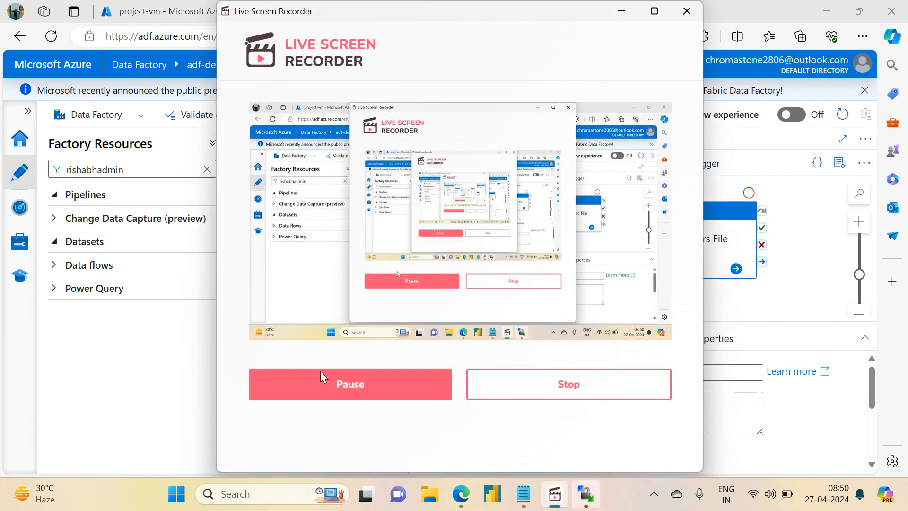